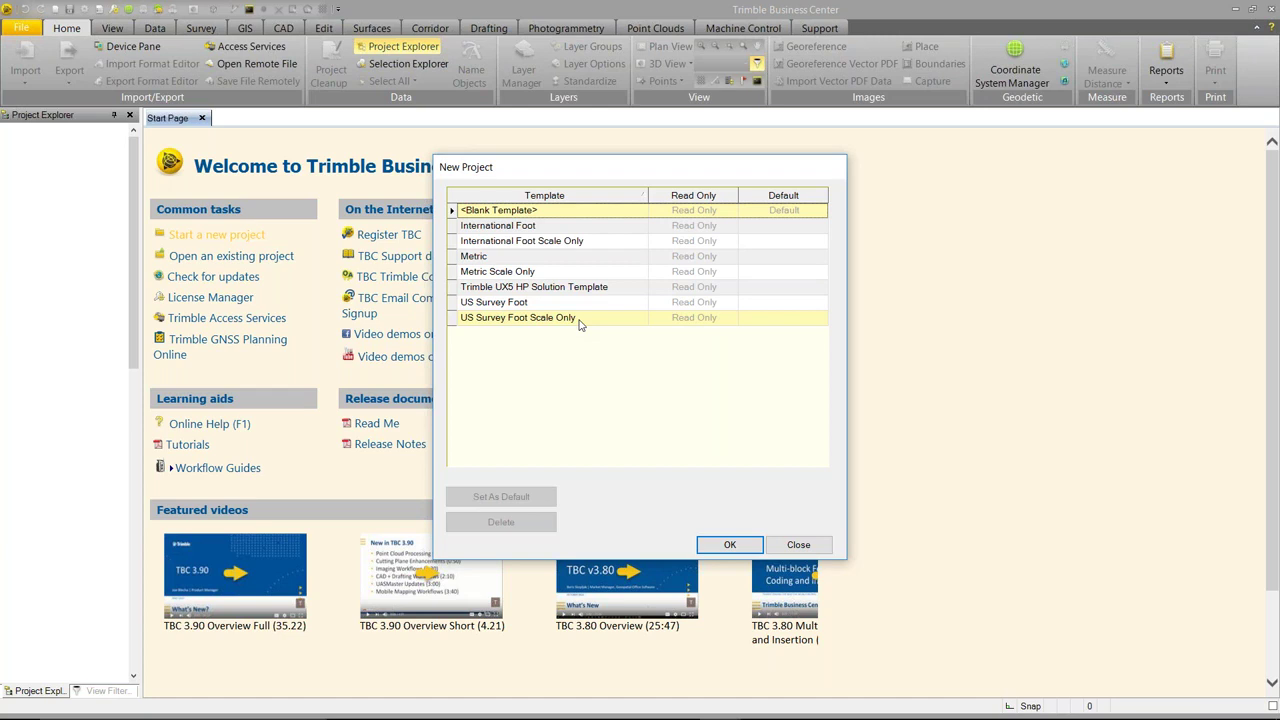
Create a new project from the US Survey Foot Scale Only template
{"action": "left_click", "coordinate": [578, 318]}
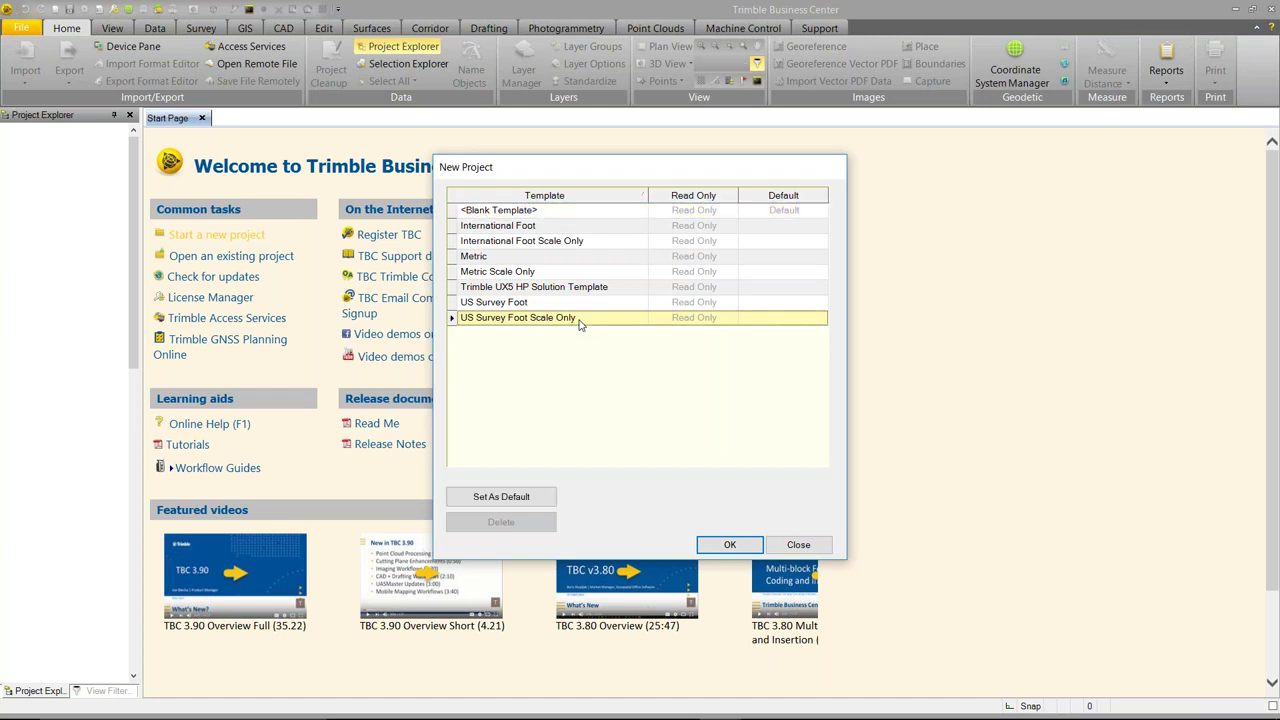
{"action": "left_click", "coordinate": [730, 545]}
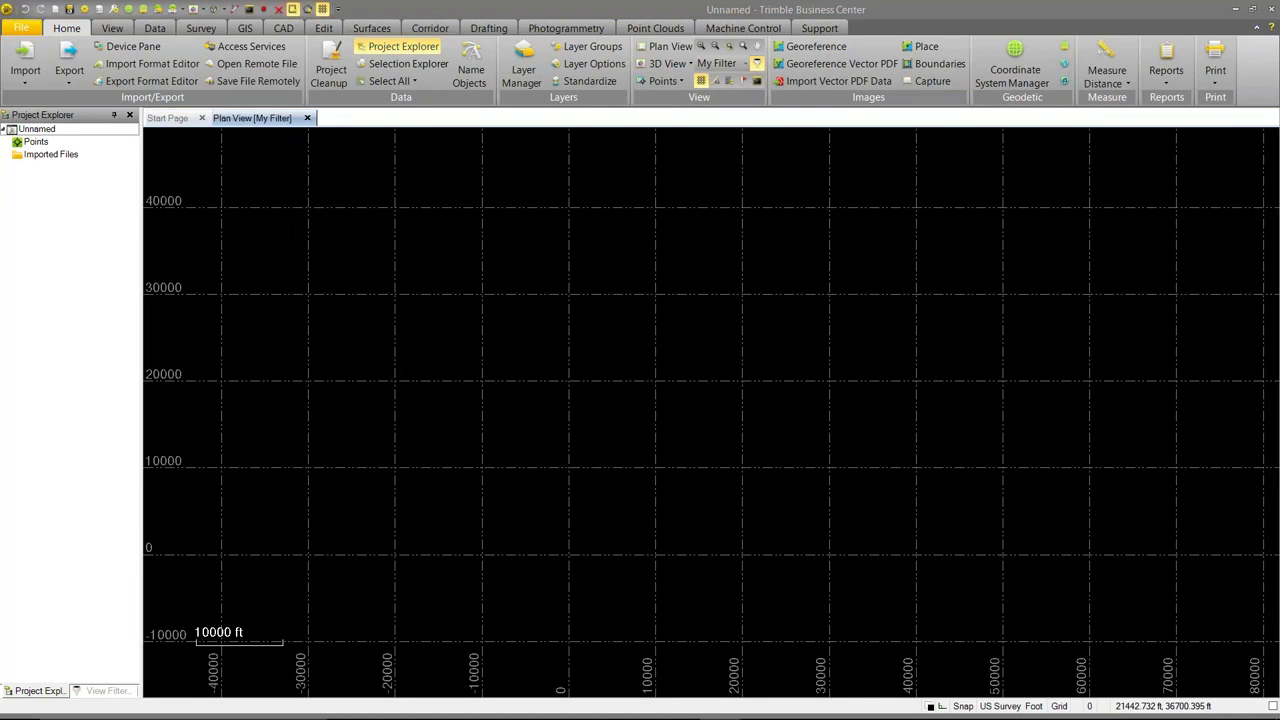
Review the project's coordinate system group and projection scale factor in the project settings, keeping the existing settings
{"action": "left_click", "coordinate": [84, 12]}
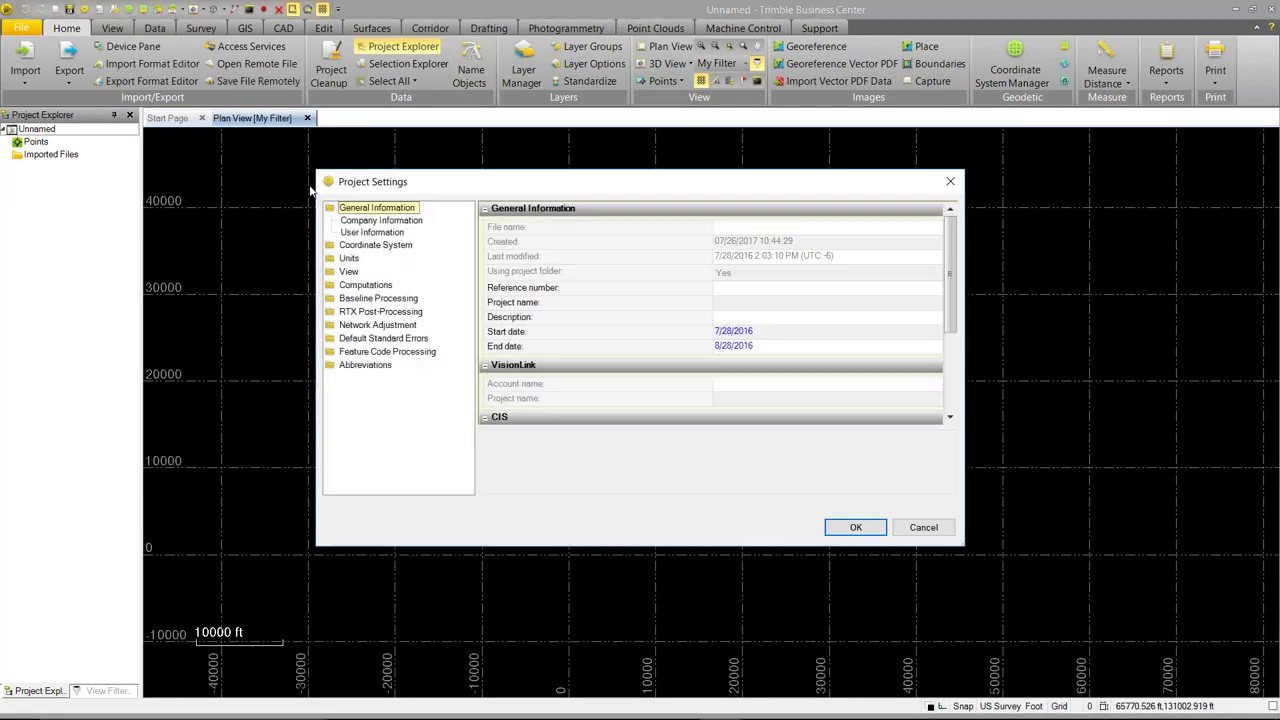
{"action": "left_click", "coordinate": [370, 246]}
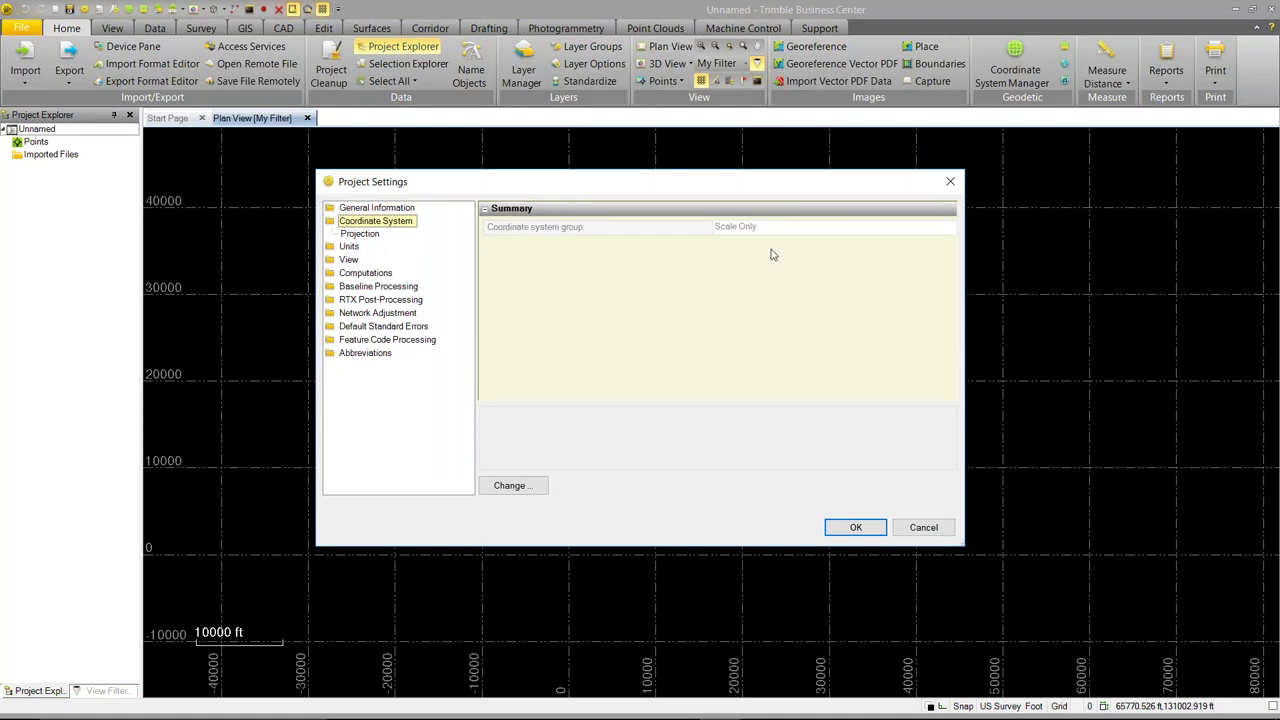
{"action": "left_click", "coordinate": [372, 236]}
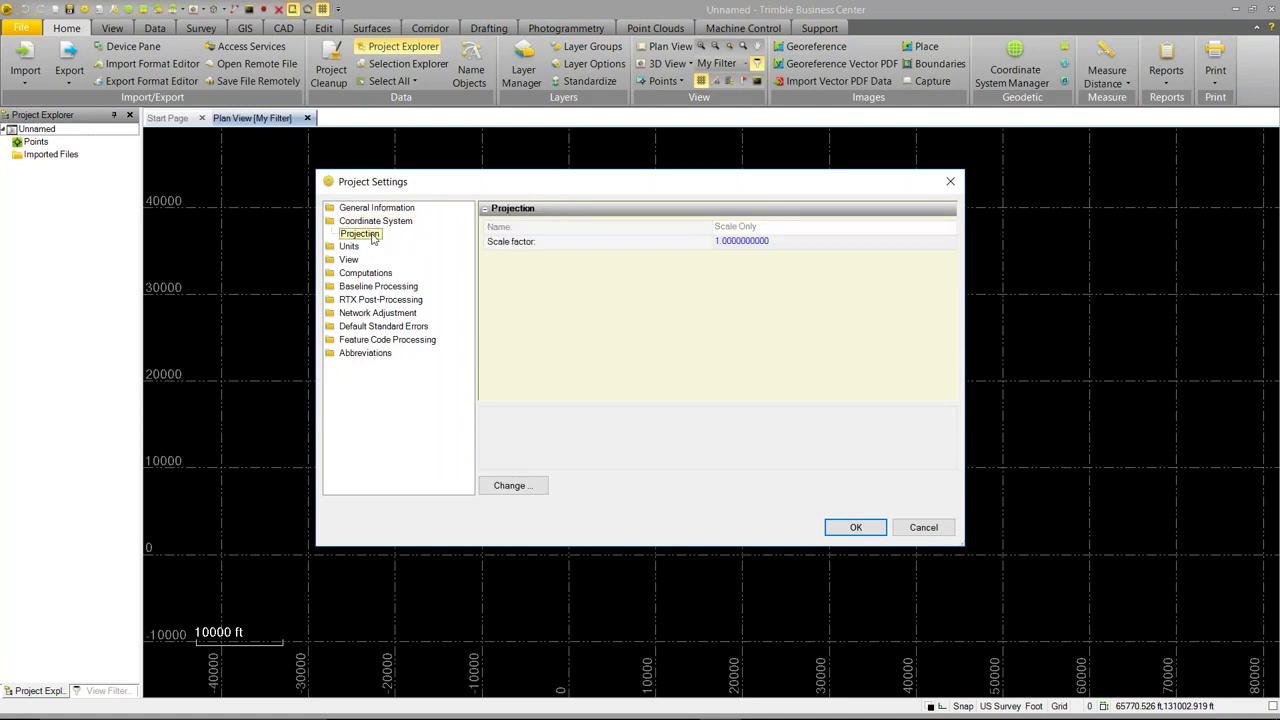
{"action": "left_click", "coordinate": [765, 252]}
{"action": "left_click", "coordinate": [775, 243]}
{"action": "left_click", "coordinate": [761, 241]}
{"action": "double_click", "coordinate": [760, 241]}
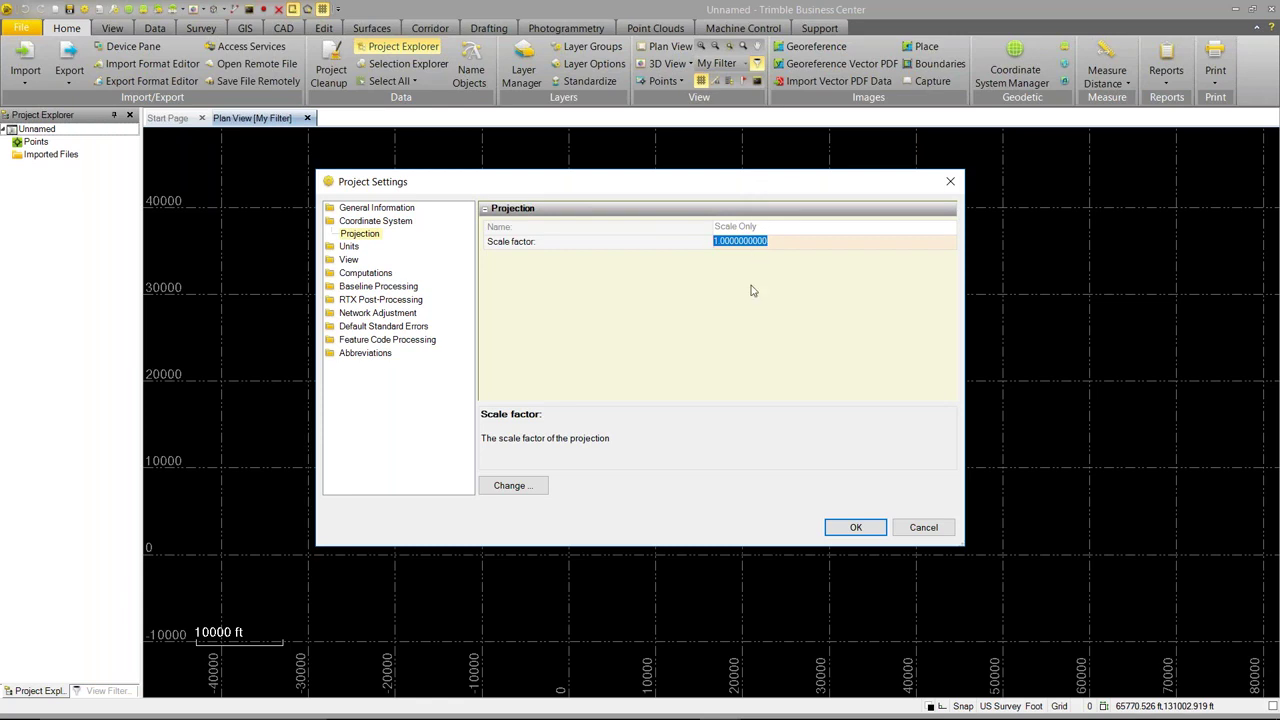
{"action": "left_click", "coordinate": [858, 532]}
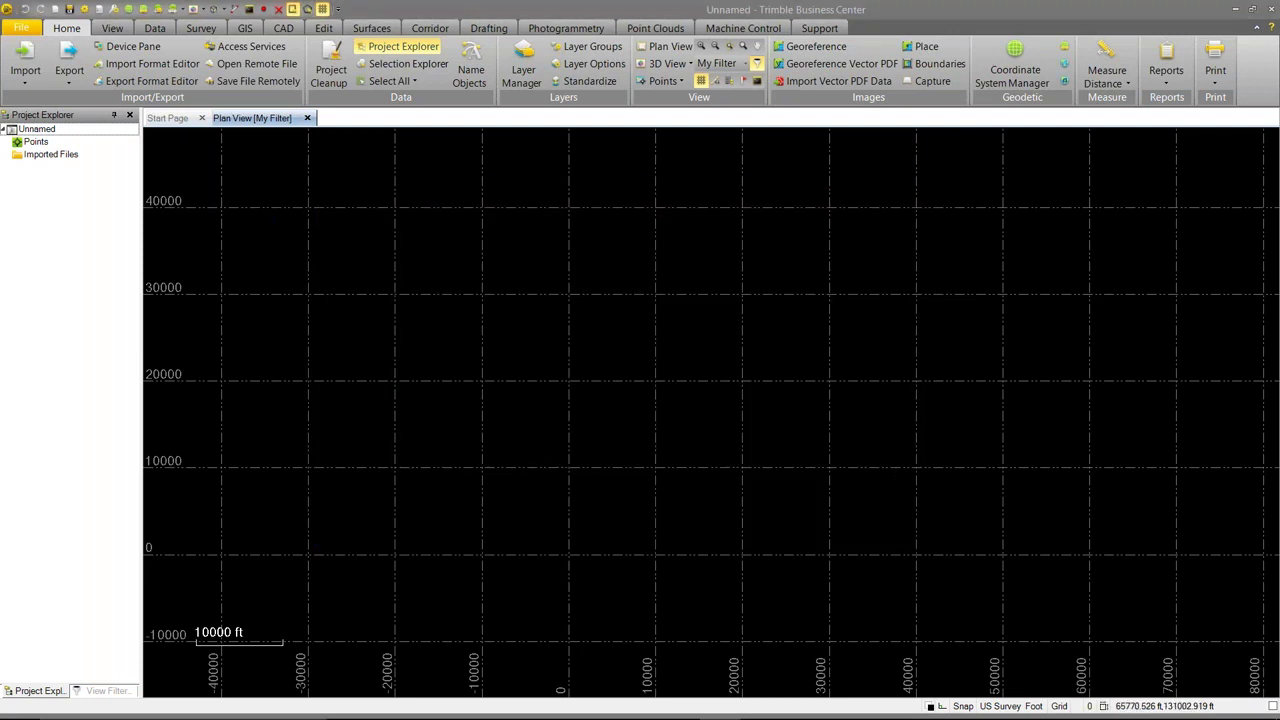
Import 1.job into the project, accepting the projection scale of 1.0000000000
{"action": "left_click", "coordinate": [30, 56]}
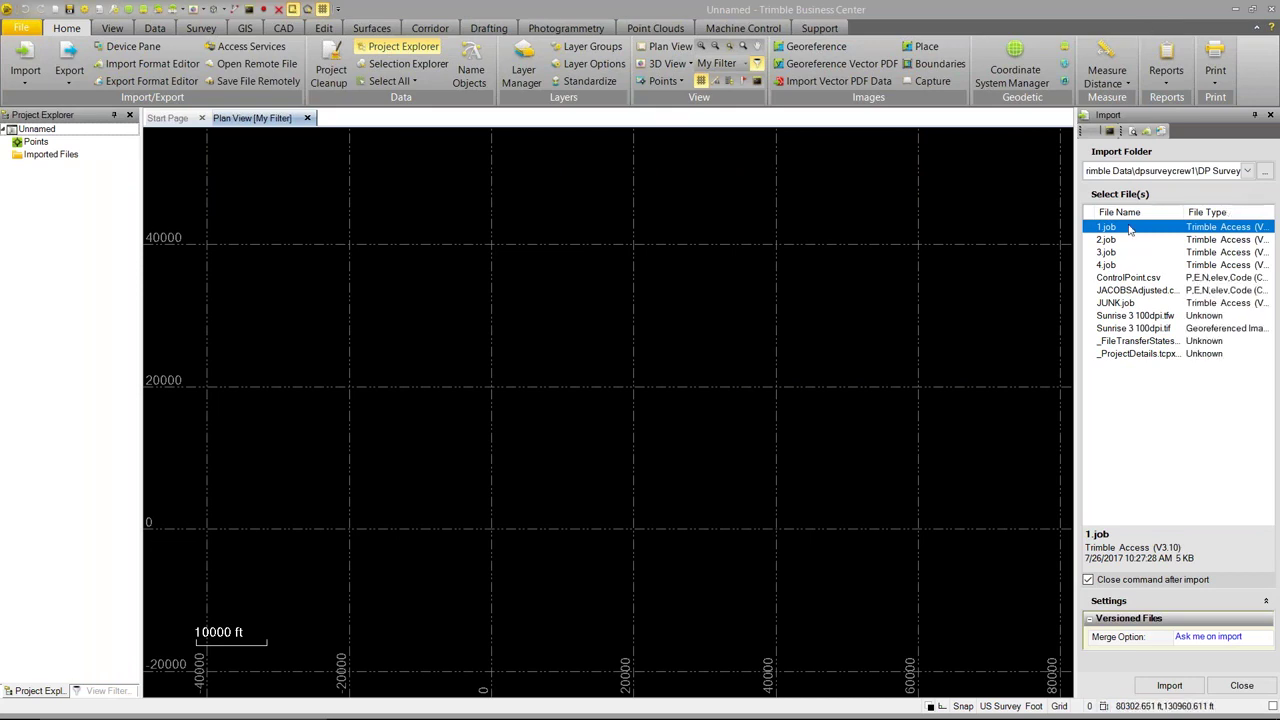
{"action": "left_click_drag", "start_coordinate": [857, 260], "coordinate": [727, 252]}
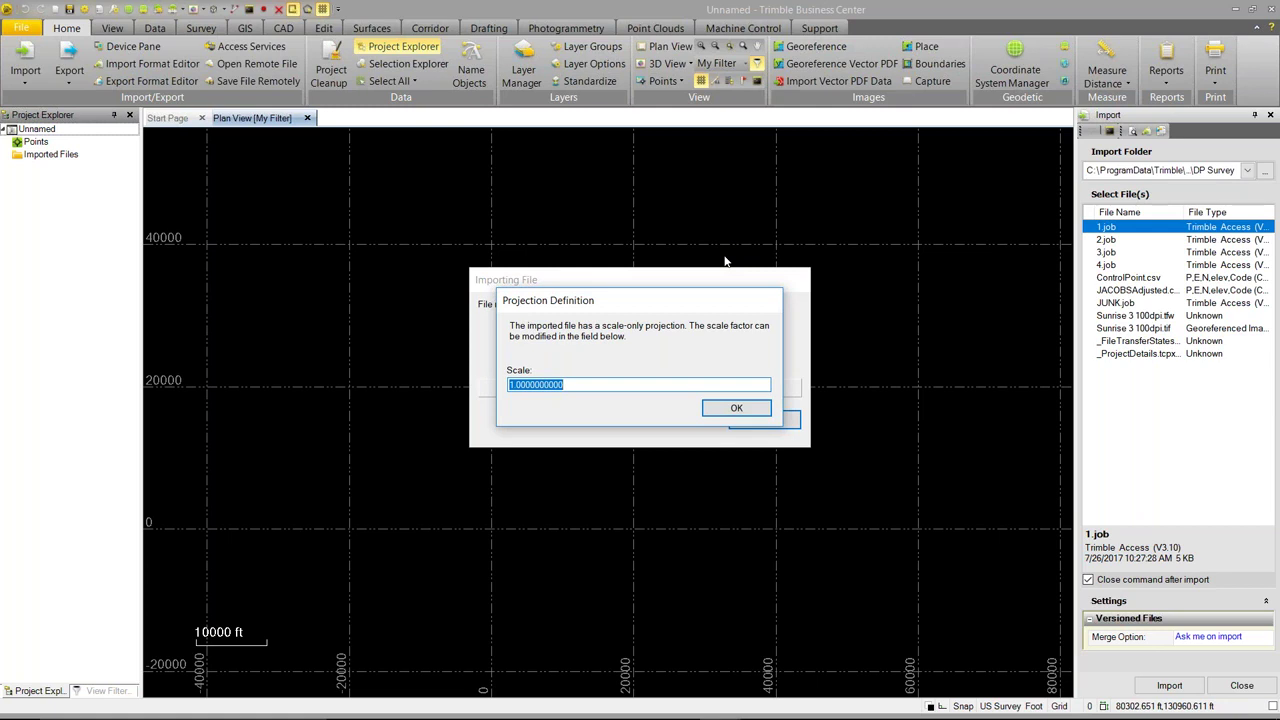
{"action": "left_click", "coordinate": [733, 410]}
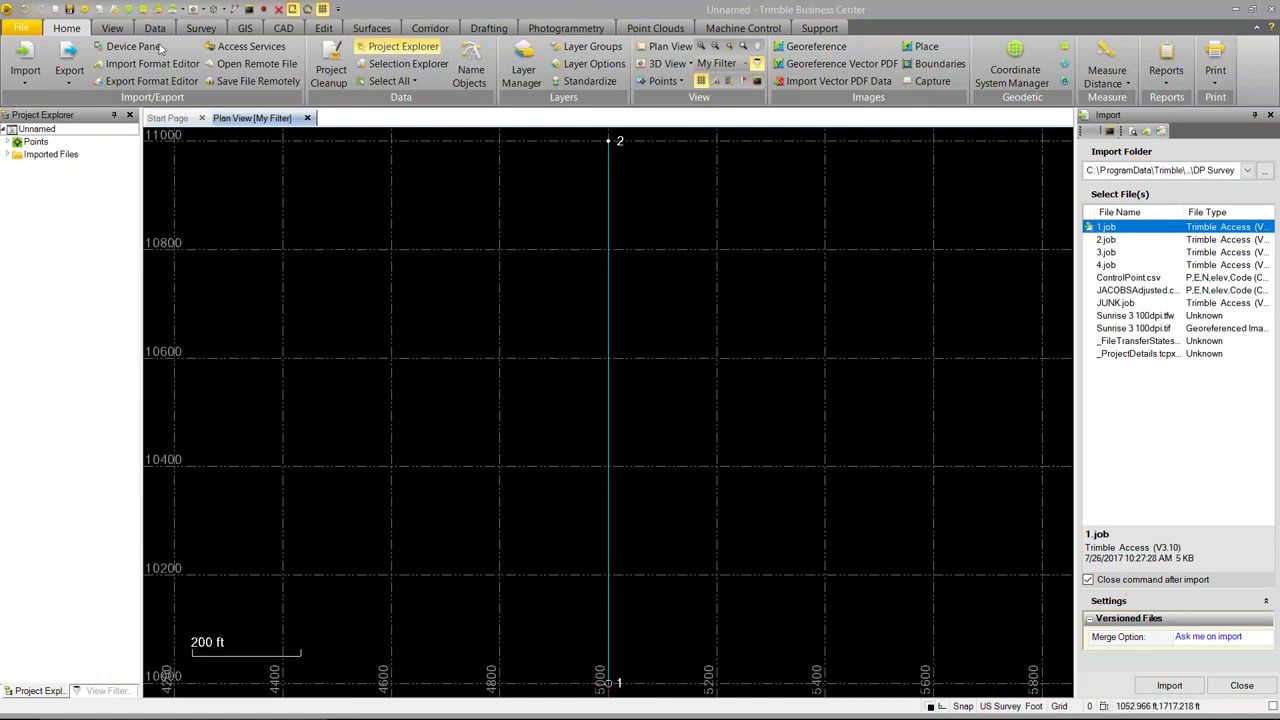
Inverse from point 1 to point 2 to compare grid and ground distances, and inspect point 2's grid coordinates in its properties
{"action": "left_click", "coordinate": [236, 9]}
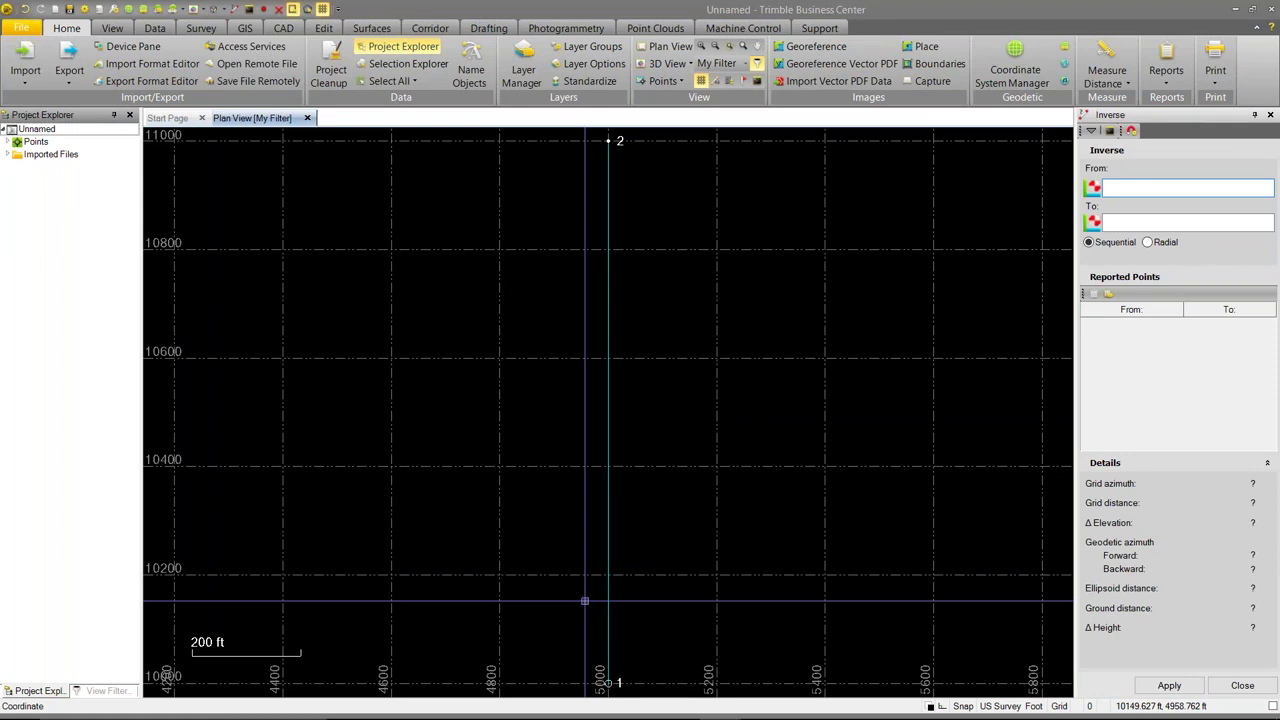
{"action": "left_click", "coordinate": [608, 683]}
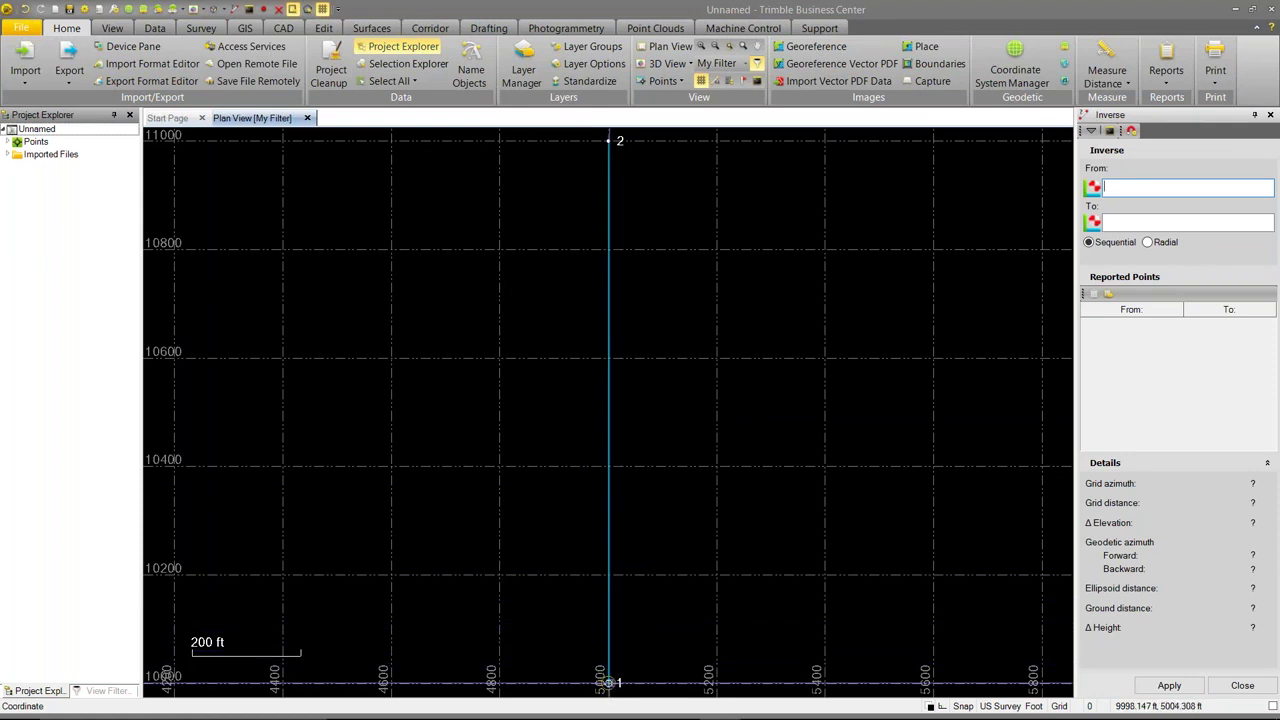
{"action": "left_click", "coordinate": [607, 140]}
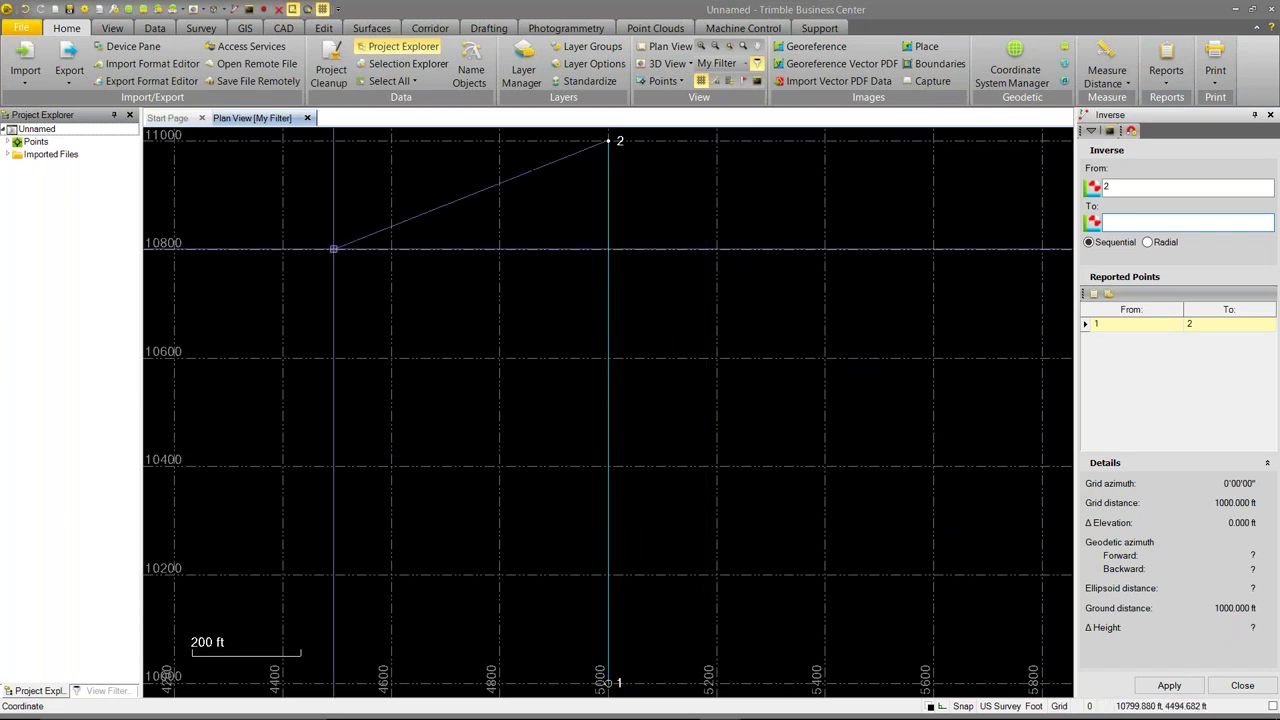
{"action": "left_click", "coordinate": [8, 142]}
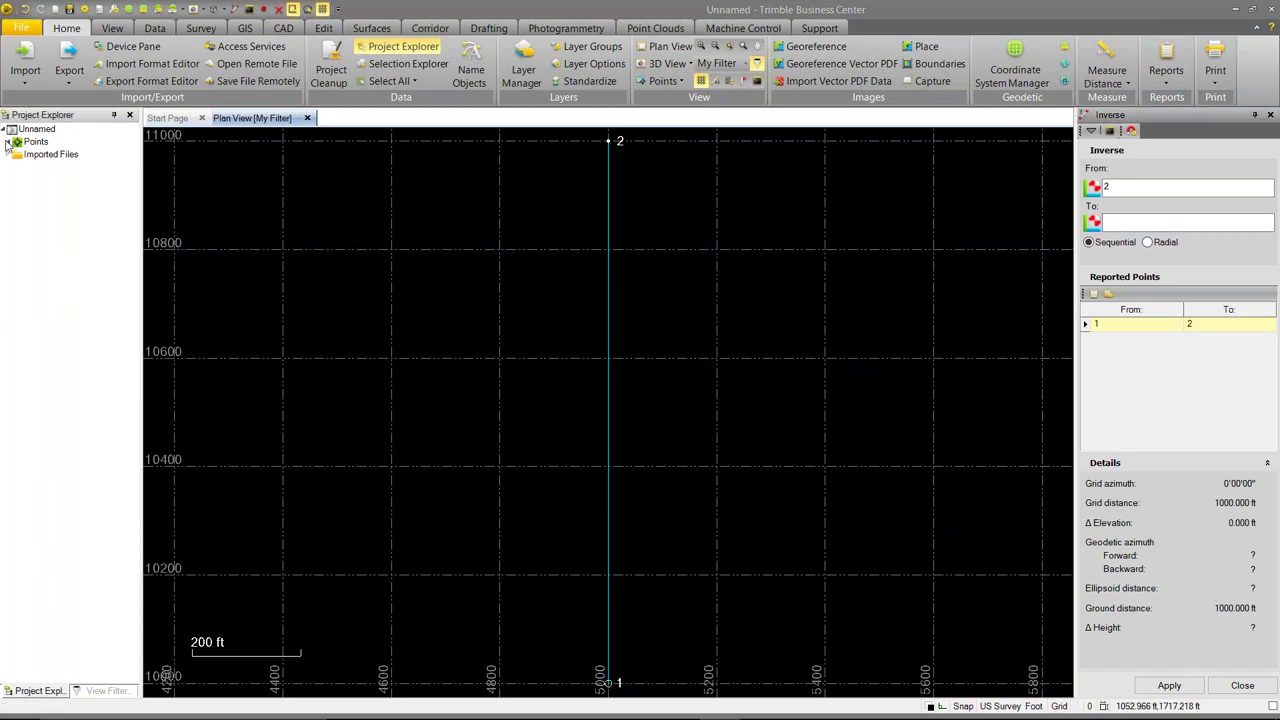
{"action": "double_click", "coordinate": [22, 167]}
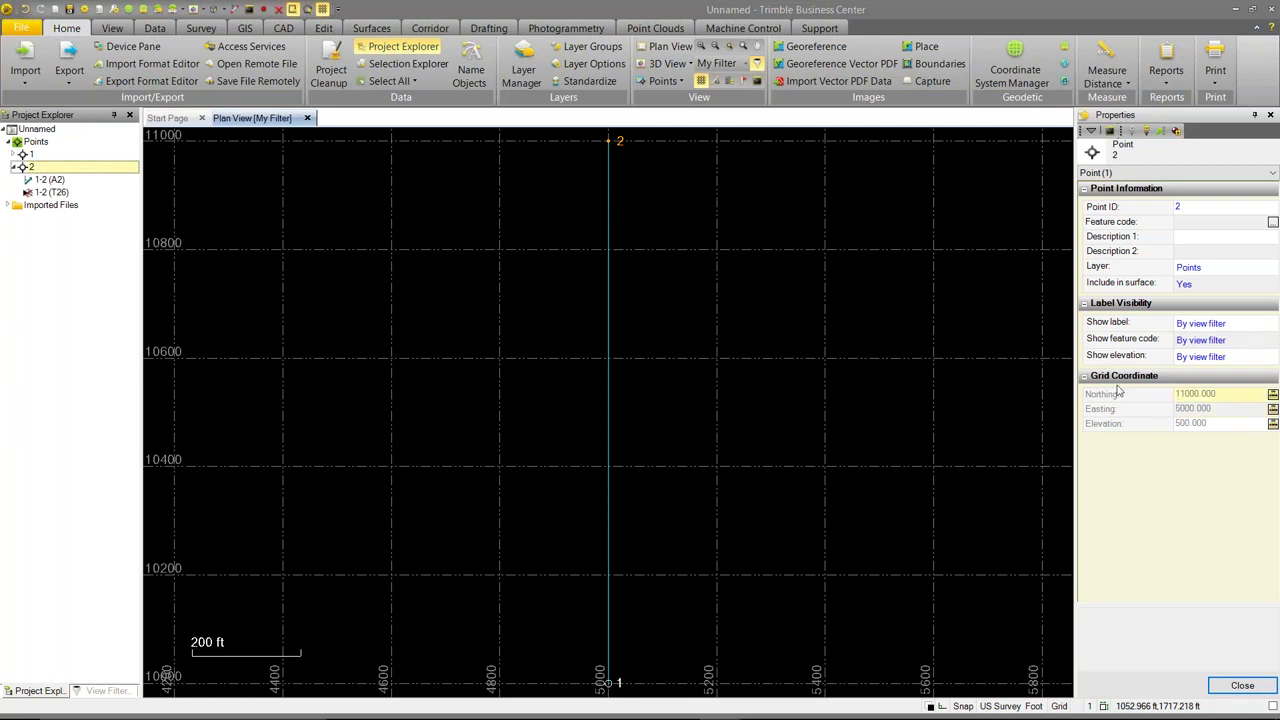
Start another new project based on the US Survey Foot Scale Only template, replacing the open project
{"action": "left_click", "coordinate": [33, 30]}
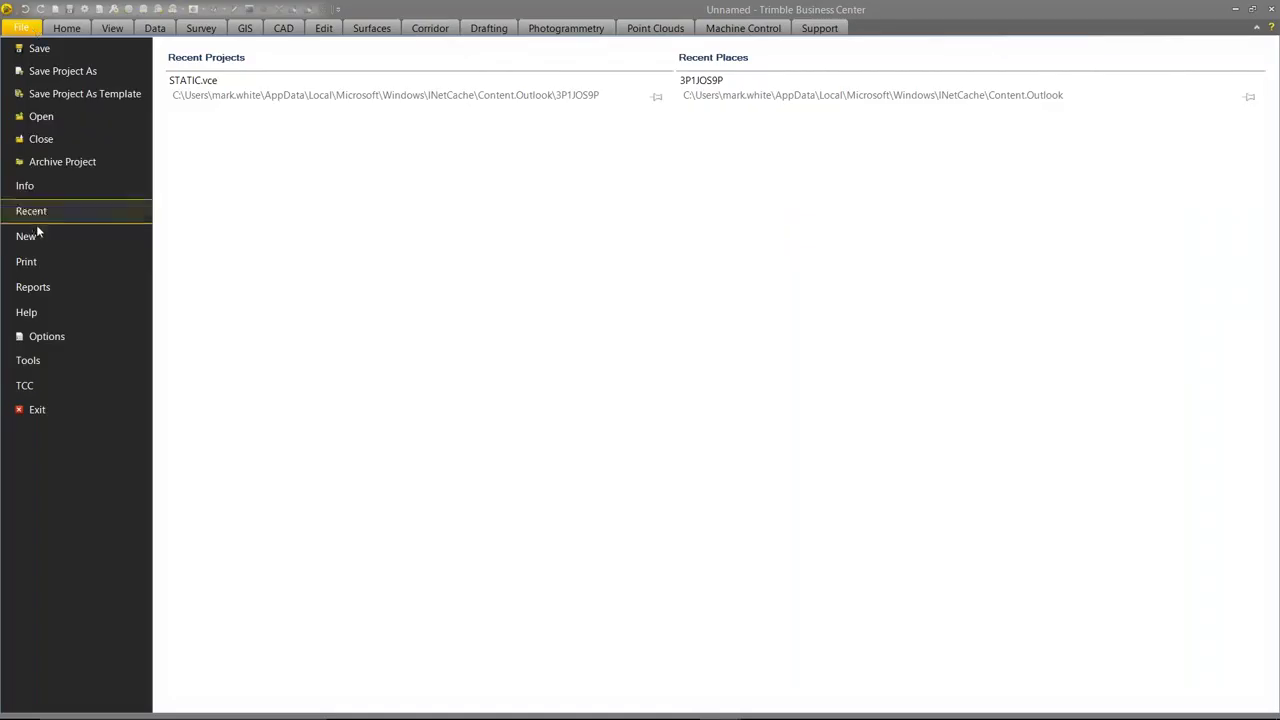
{"action": "left_click", "coordinate": [42, 238]}
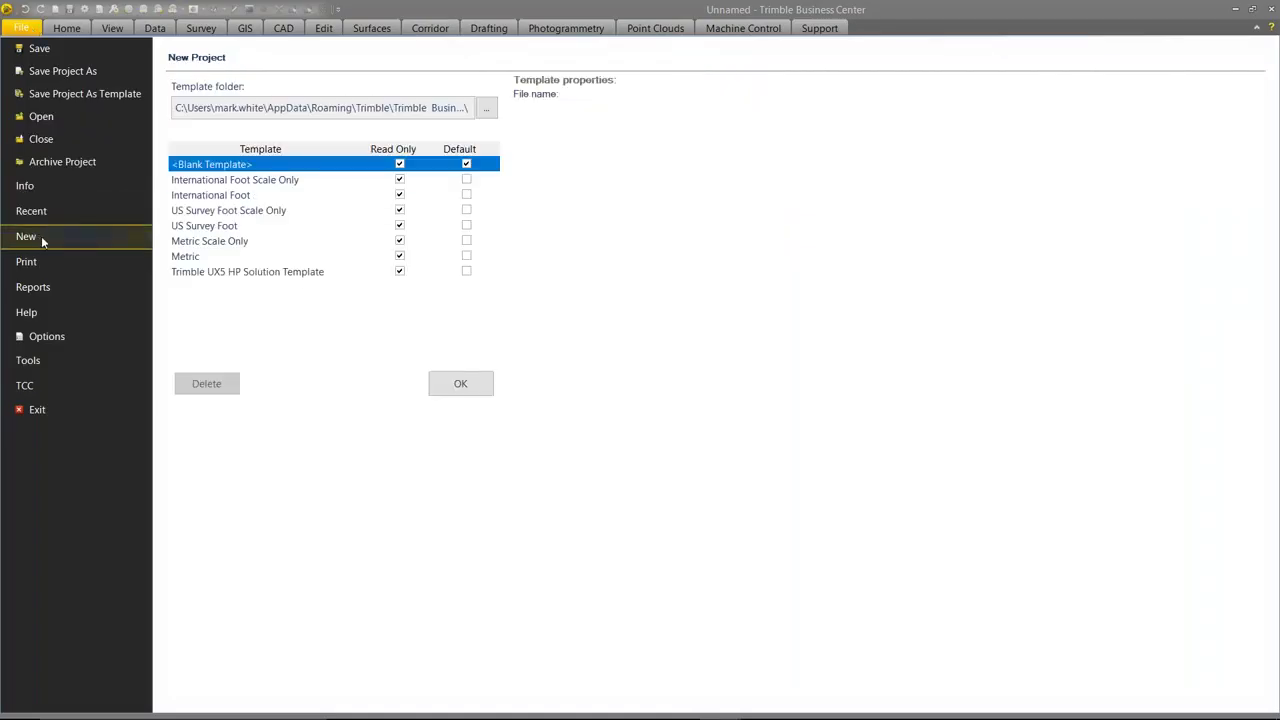
{"action": "left_click", "coordinate": [202, 212]}
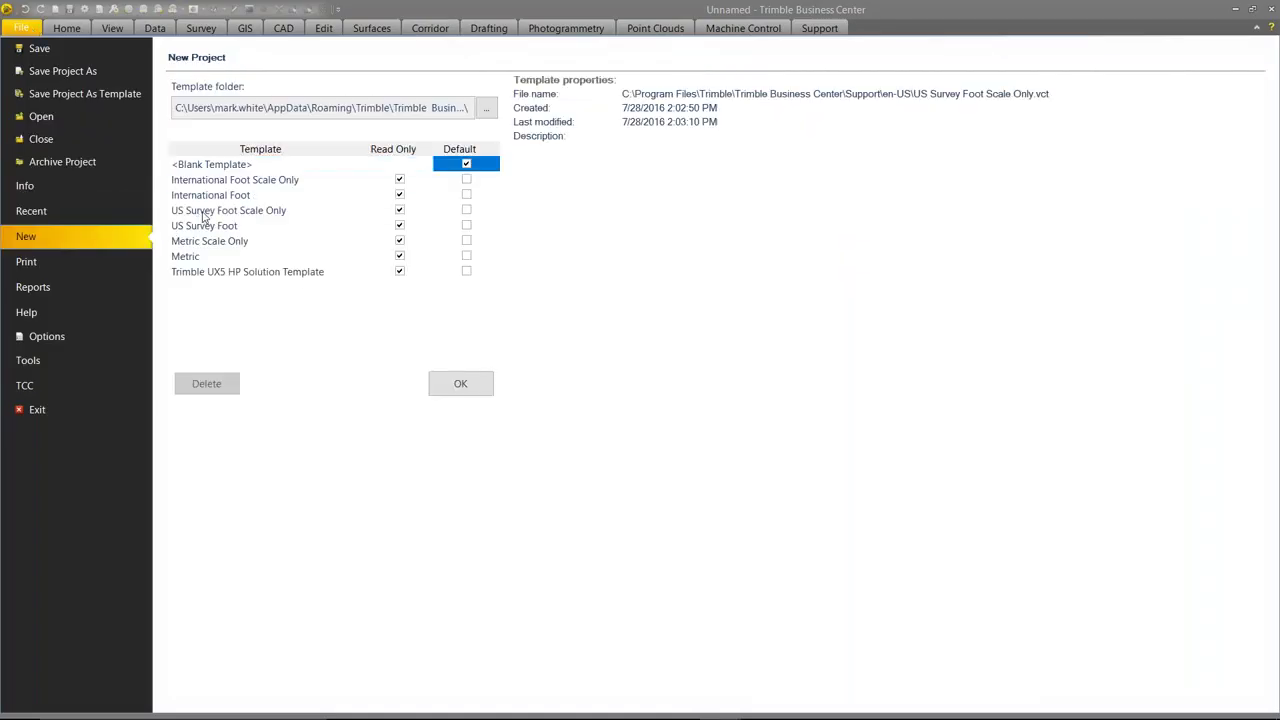
{"action": "left_click", "coordinate": [440, 386]}
{"action": "left_click", "coordinate": [703, 386]}
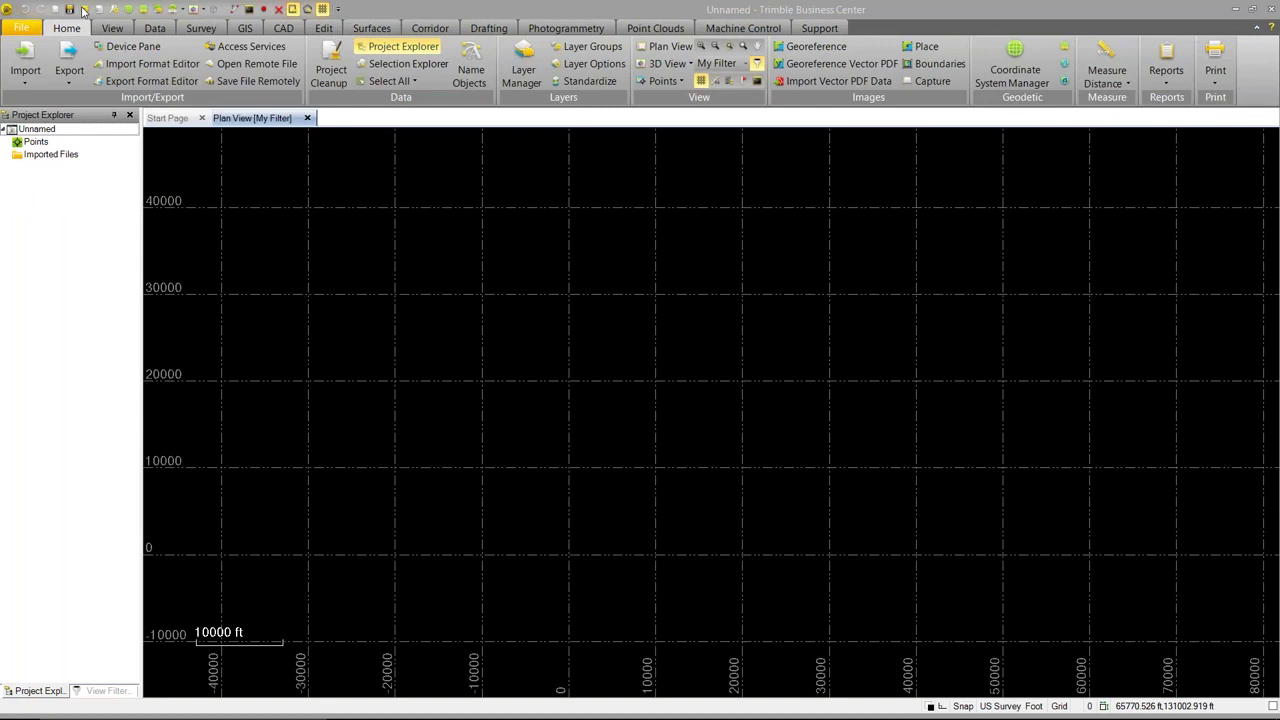
Set the scale-only projection's scale factor to .9998 in the coordinate system settings of the project
{"action": "left_click", "coordinate": [84, 9]}
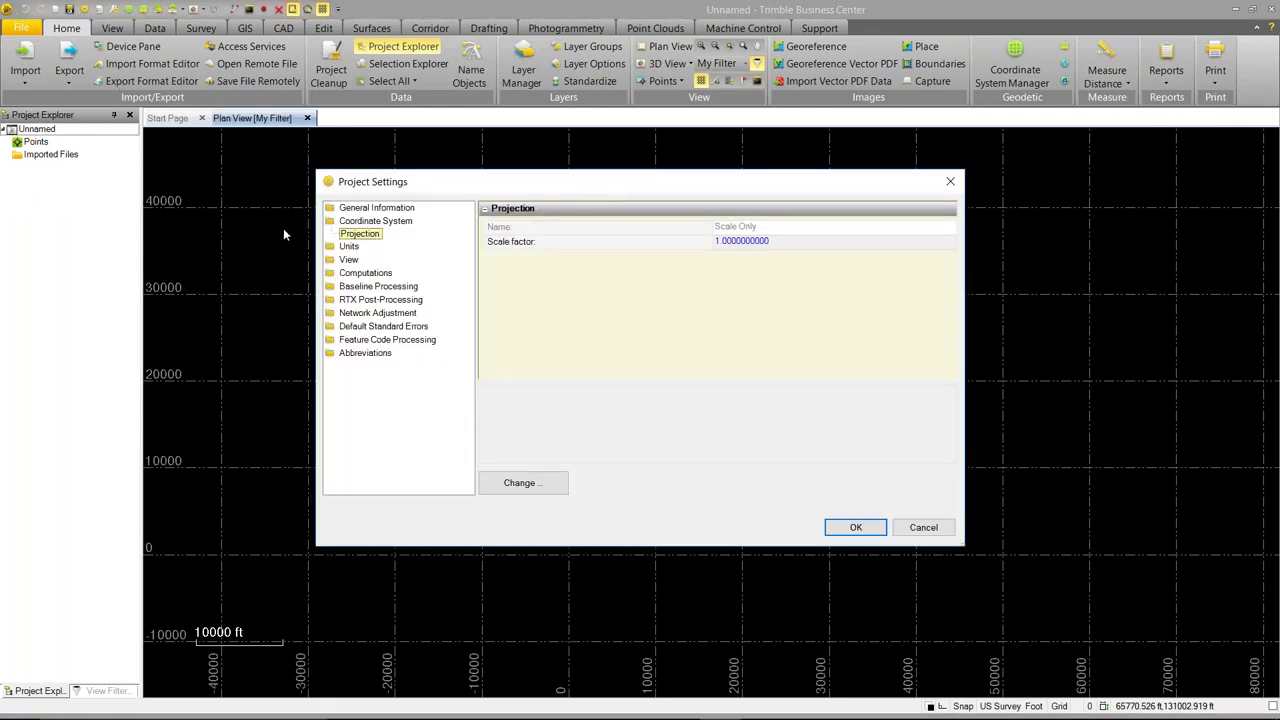
{"action": "left_click", "coordinate": [351, 222]}
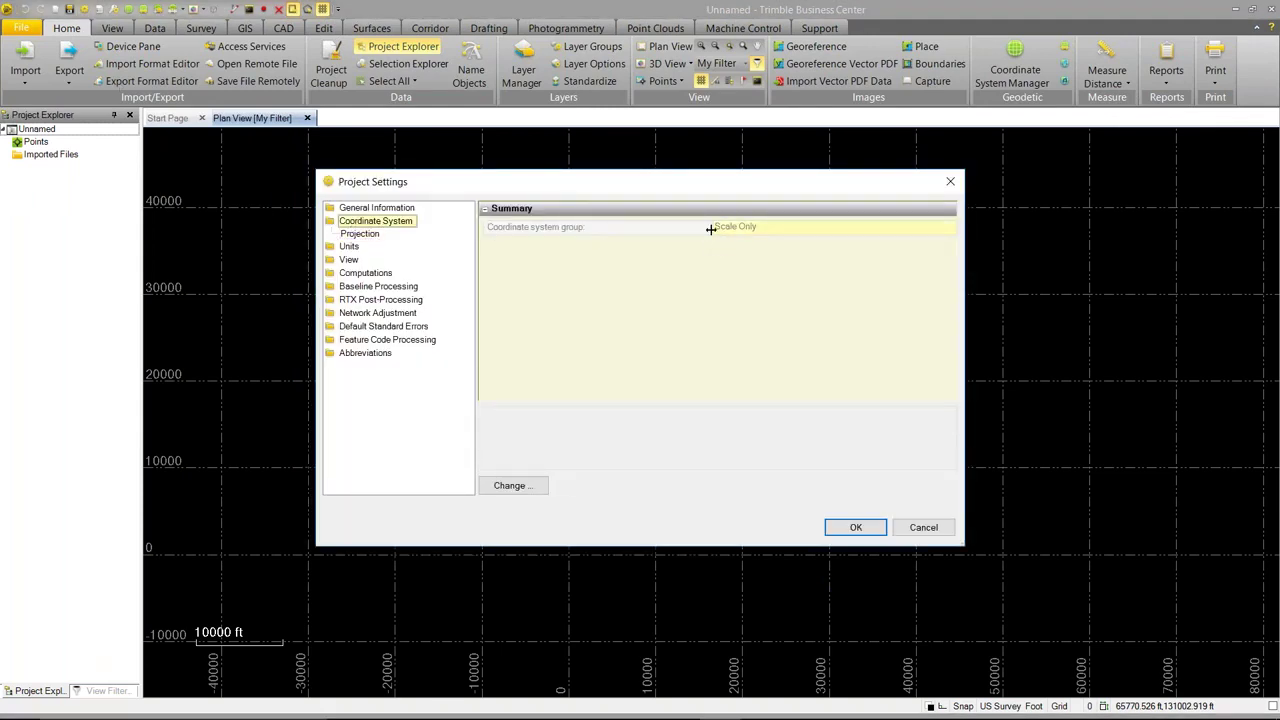
{"action": "left_click", "coordinate": [367, 234]}
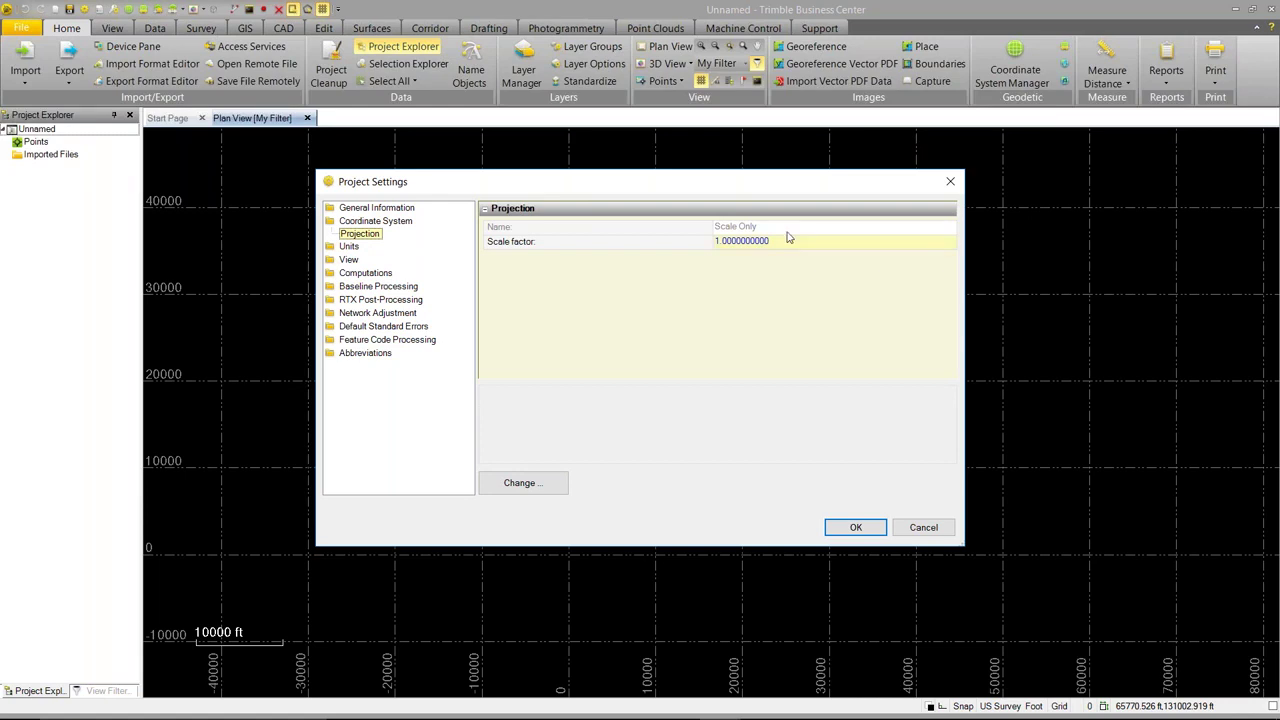
{"action": "left_click", "coordinate": [789, 242]}
{"action": "double_click", "coordinate": [789, 242]}
{"action": "key", "text": "BackSpace"}
{"action": "type", "text": "9998"}
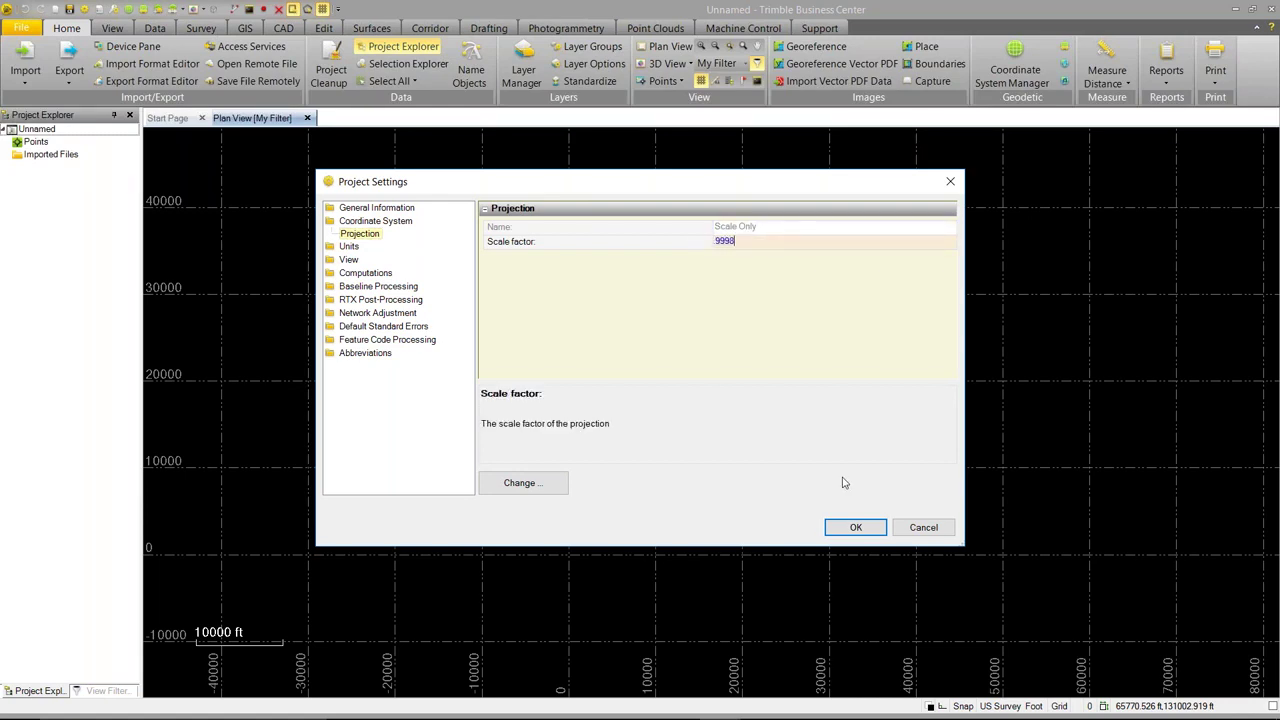
{"action": "left_click", "coordinate": [846, 527]}
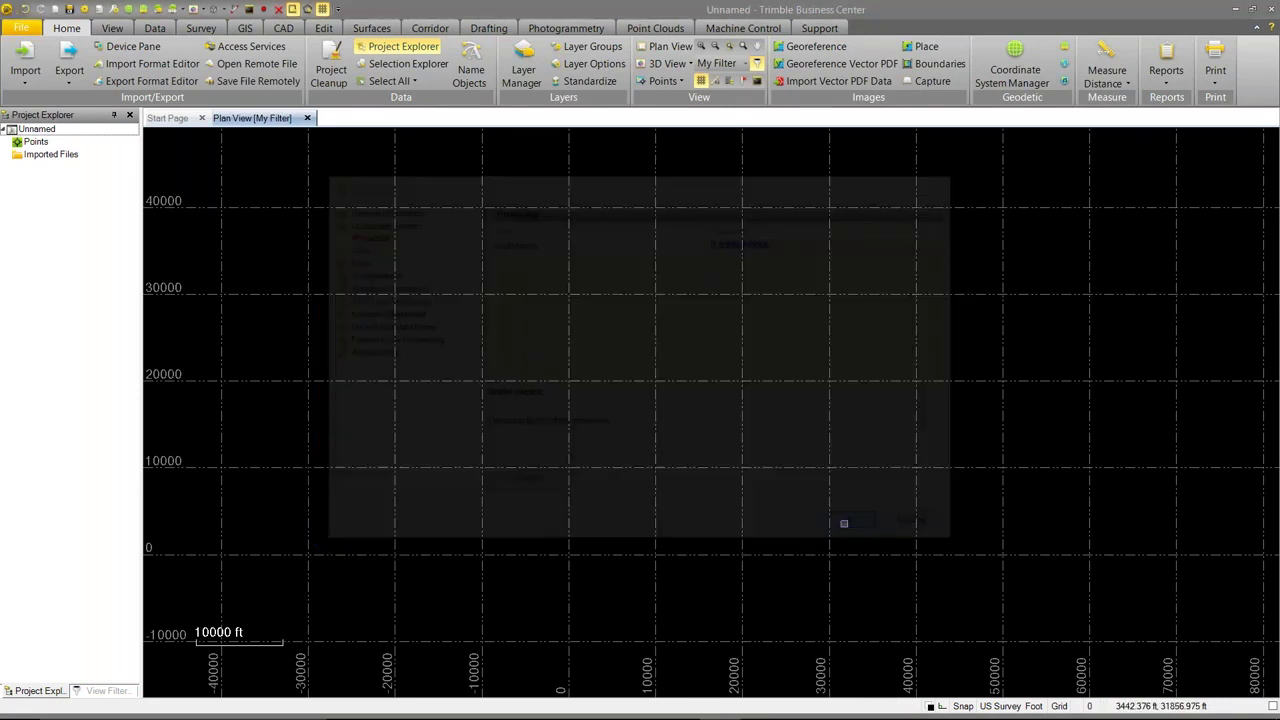
Import 2.job into the project, accepting the projection scale of 0.9998000000
{"action": "left_click", "coordinate": [26, 60]}
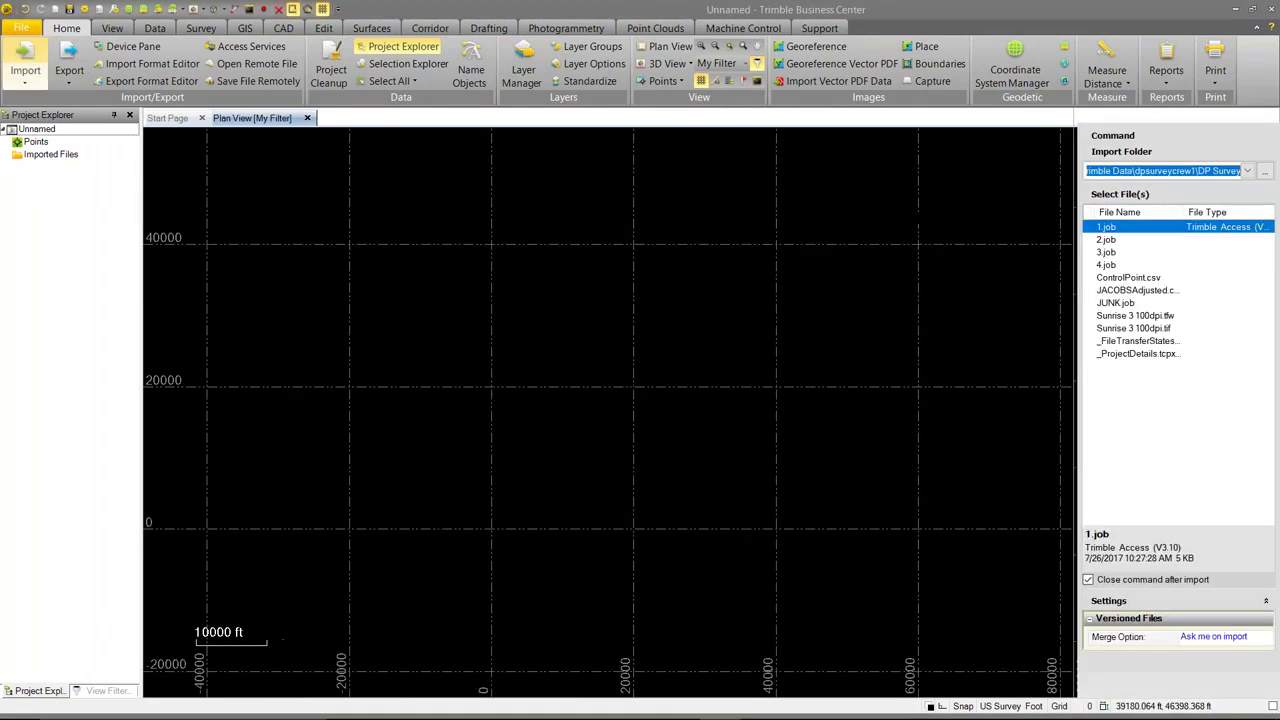
{"action": "left_click", "coordinate": [1122, 240]}
{"action": "left_click_drag", "start_coordinate": [608, 300], "coordinate": [610, 302]}
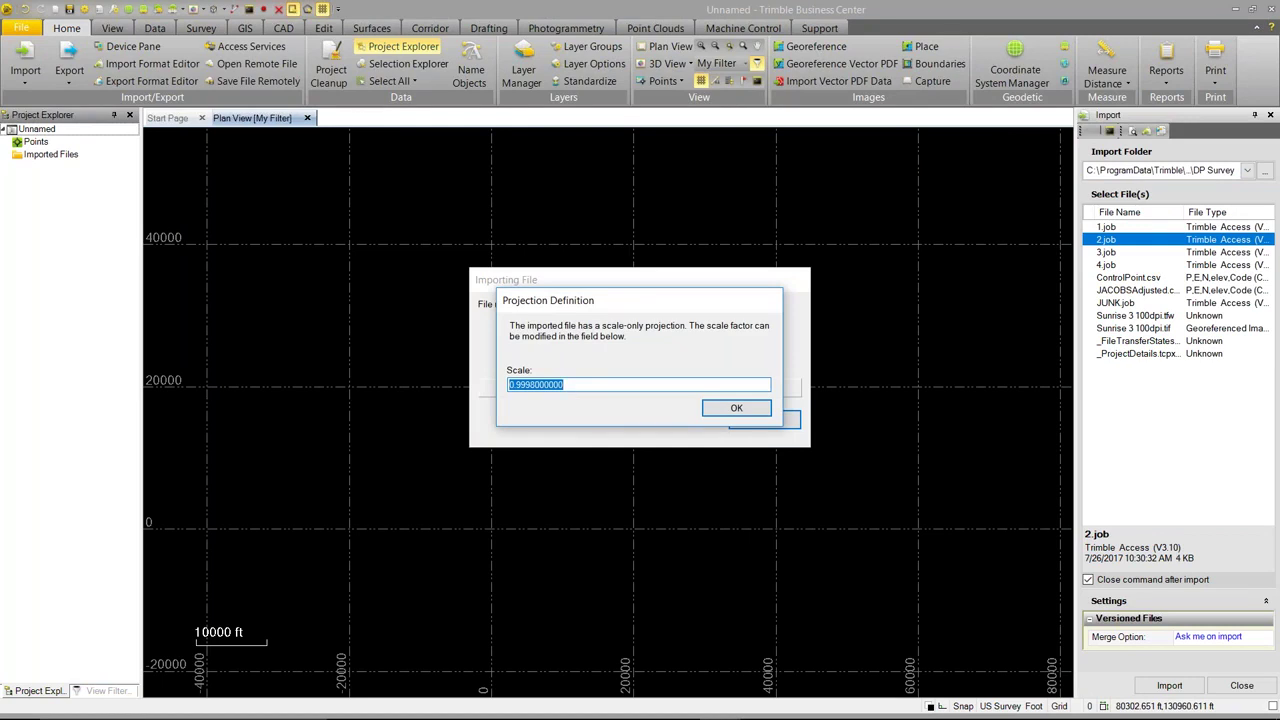
{"action": "left_click", "coordinate": [716, 411]}
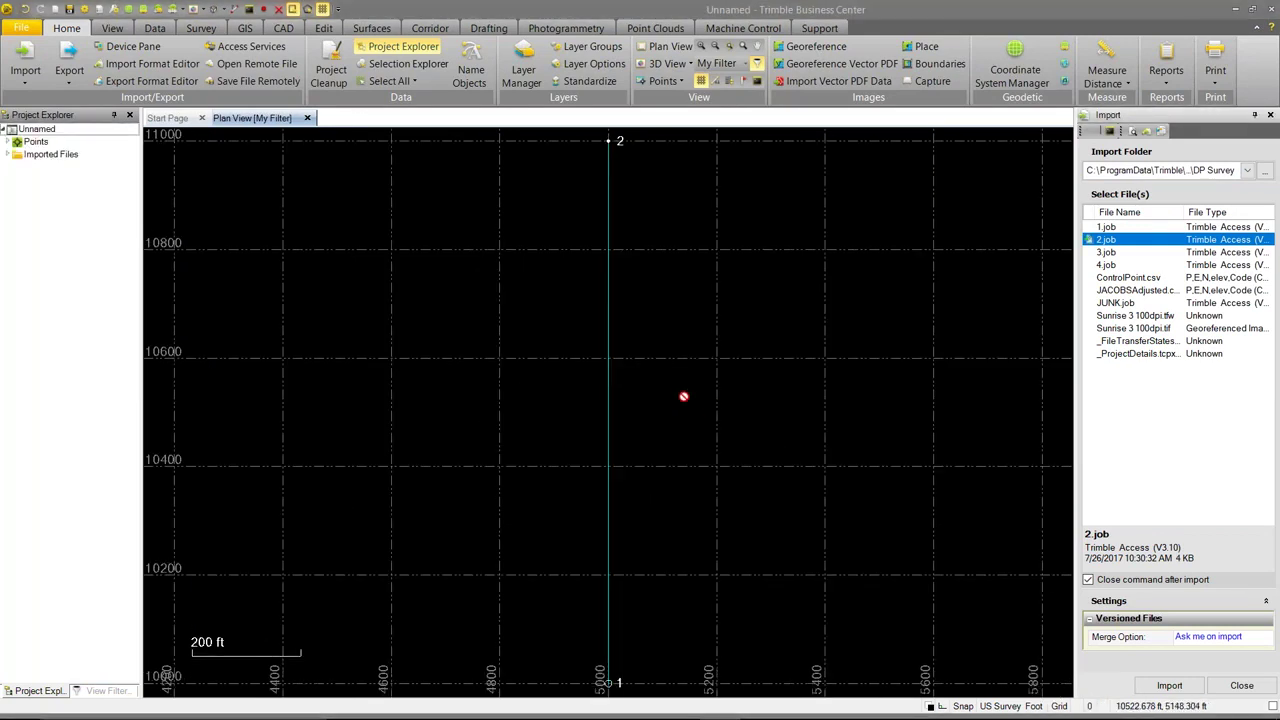
Inverse between points 2 and 1 of the 2.job data to compare distances, and examine point 2's grid coordinates
{"action": "left_click", "coordinate": [234, 10]}
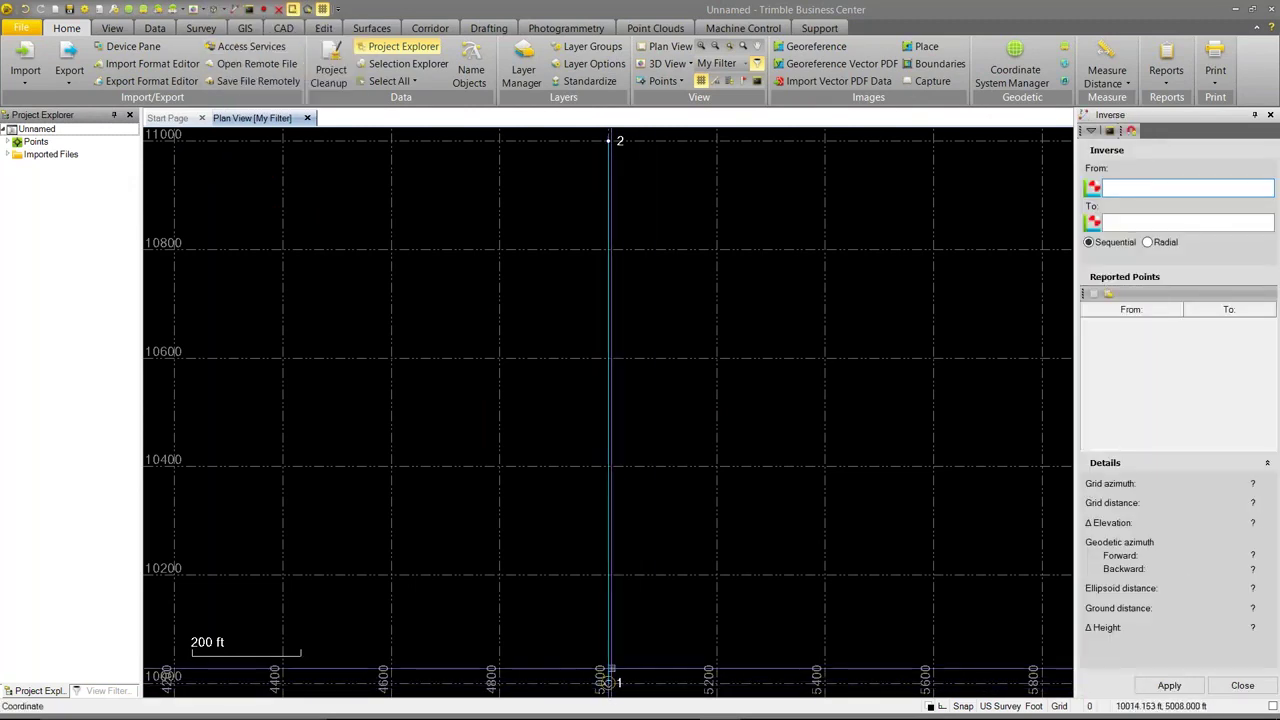
{"action": "left_click", "coordinate": [607, 680]}
{"action": "left_click", "coordinate": [608, 141]}
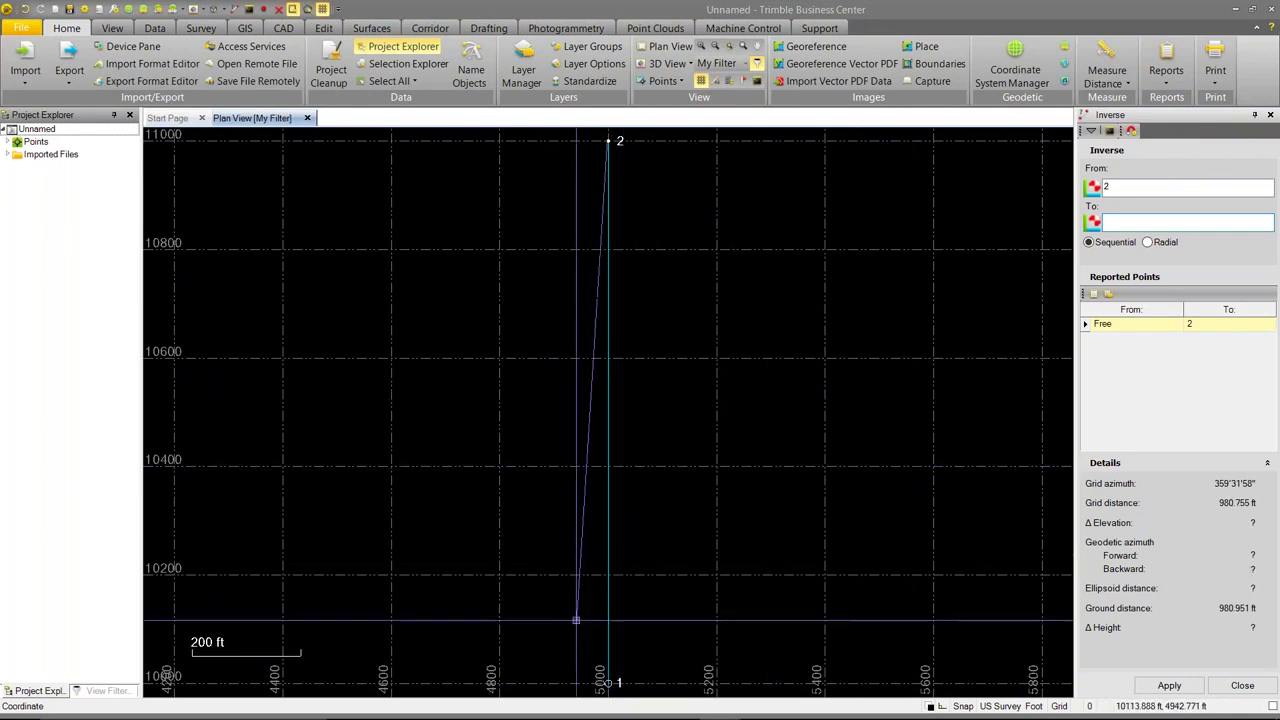
{"action": "left_click", "coordinate": [606, 682]}
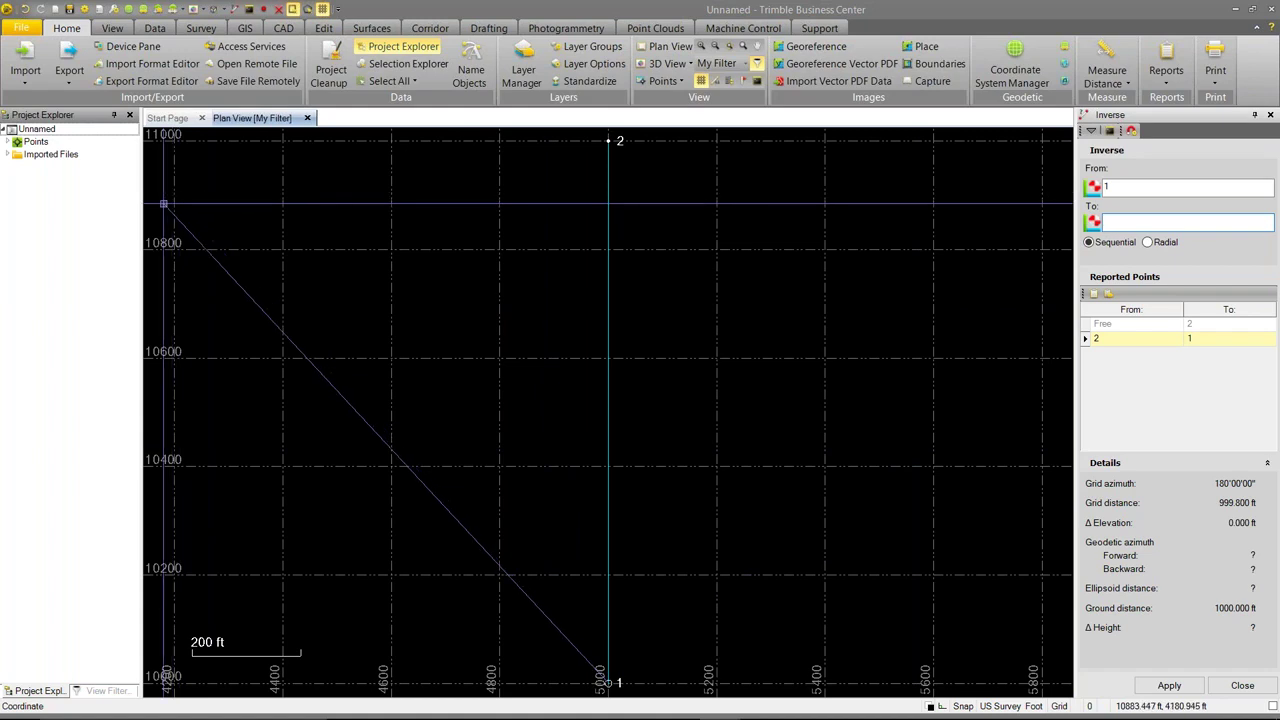
{"action": "left_click", "coordinate": [8, 141]}
{"action": "double_click", "coordinate": [29, 167]}
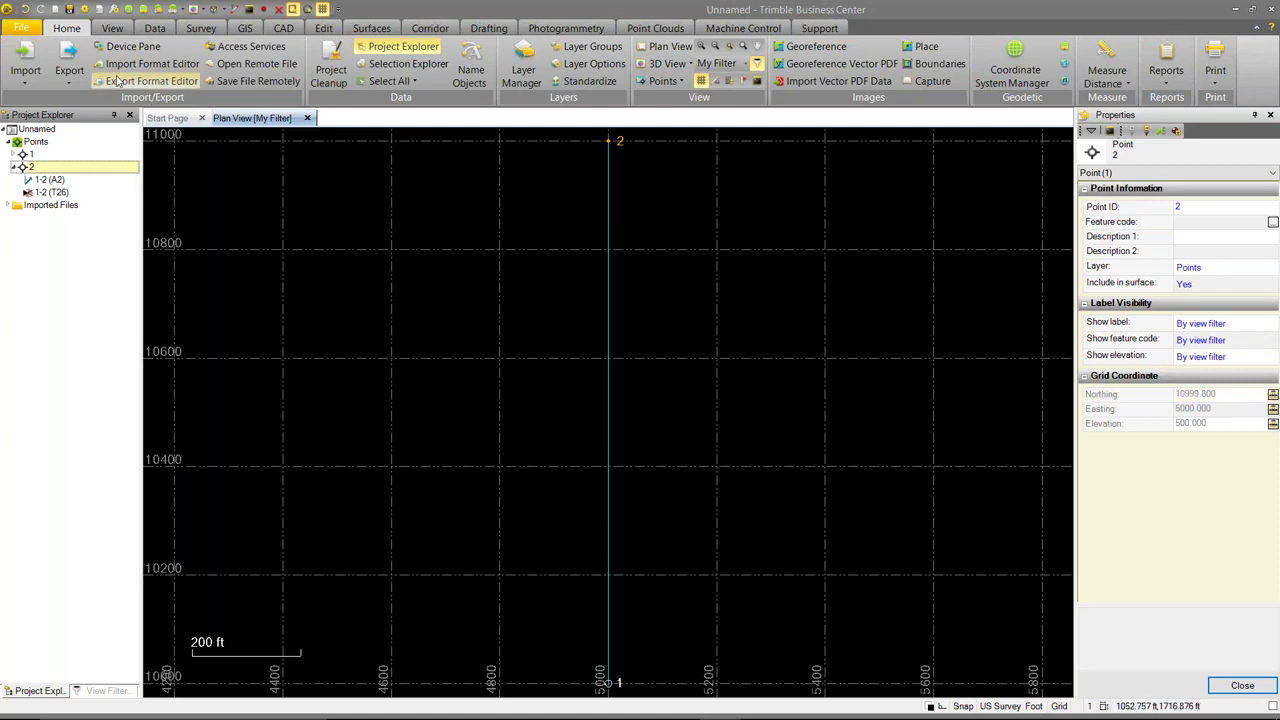
Start a new project based on the US Survey Foot template, discarding the changes to the open project
{"action": "left_click", "coordinate": [28, 29]}
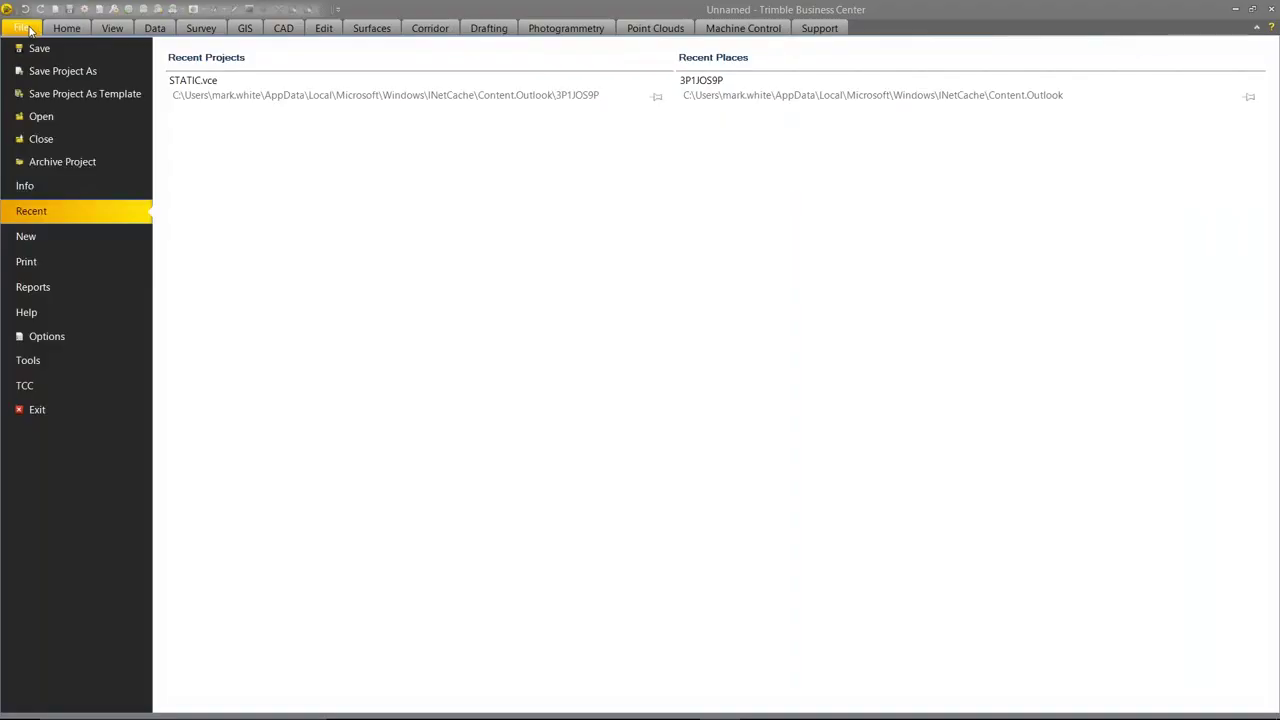
{"action": "left_click", "coordinate": [35, 237]}
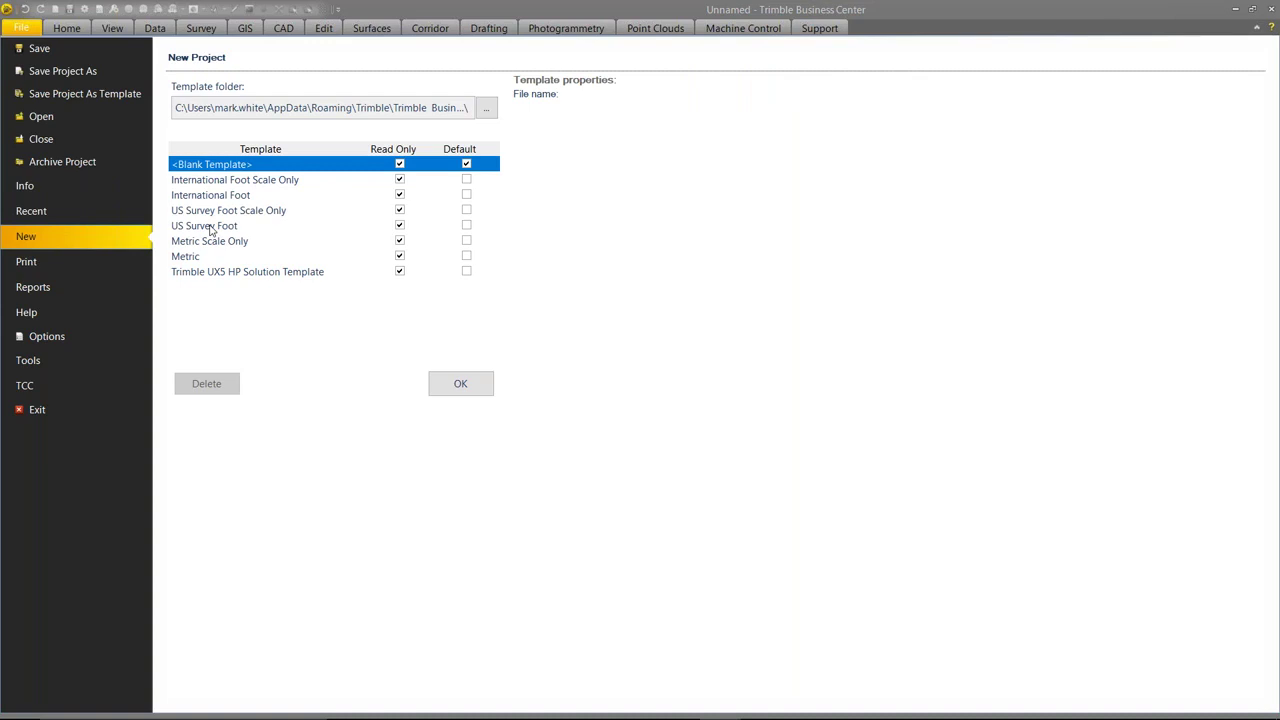
{"action": "mouse_move", "coordinate": [209, 231]}
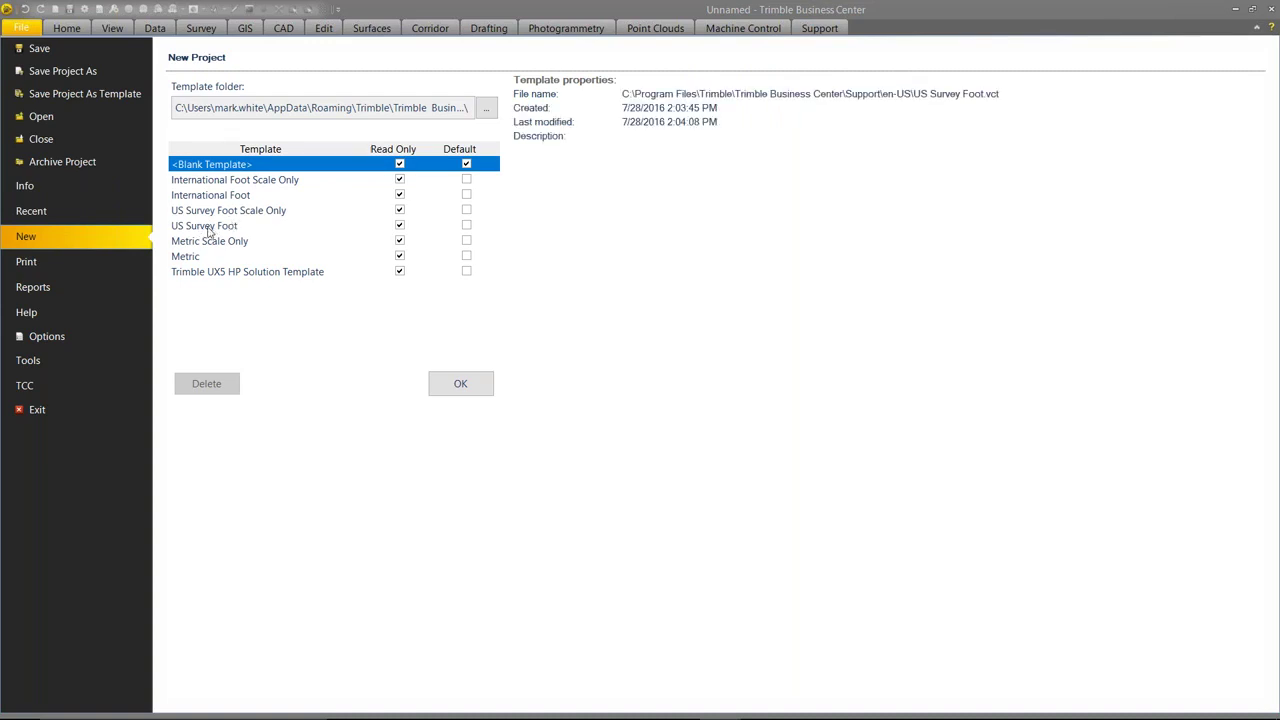
{"action": "left_click", "coordinate": [209, 228]}
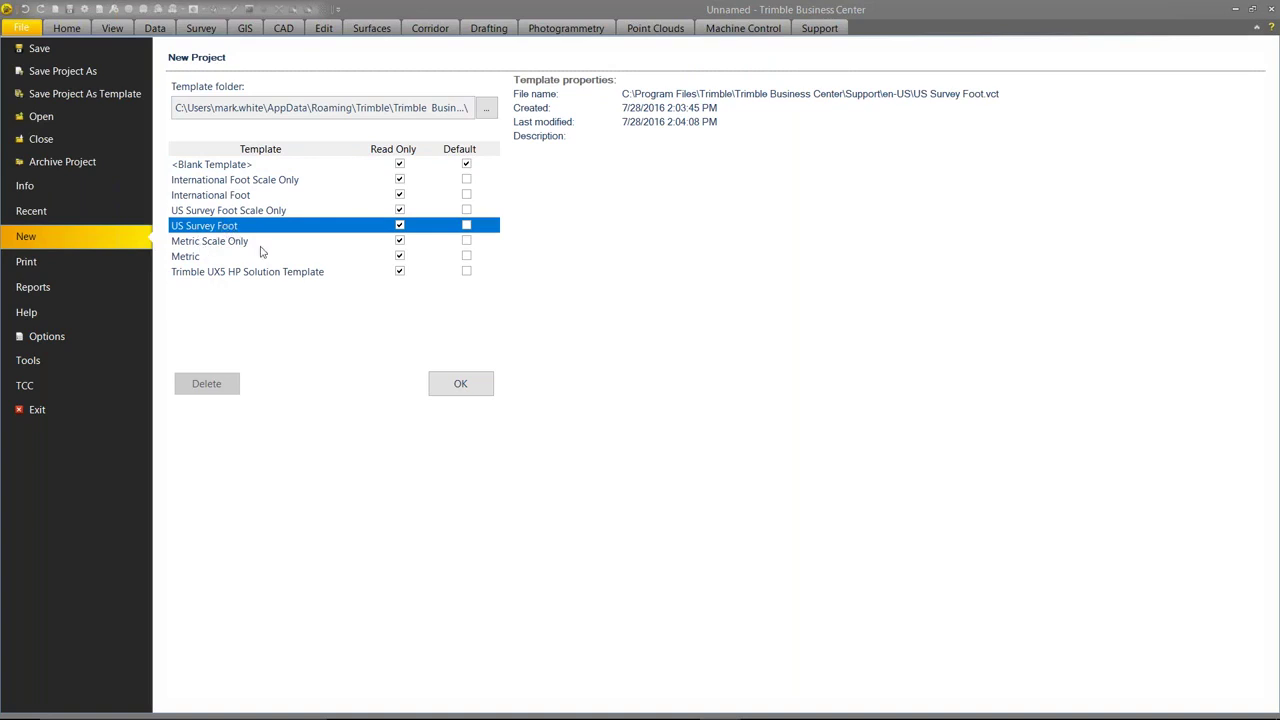
{"action": "left_click", "coordinate": [446, 385]}
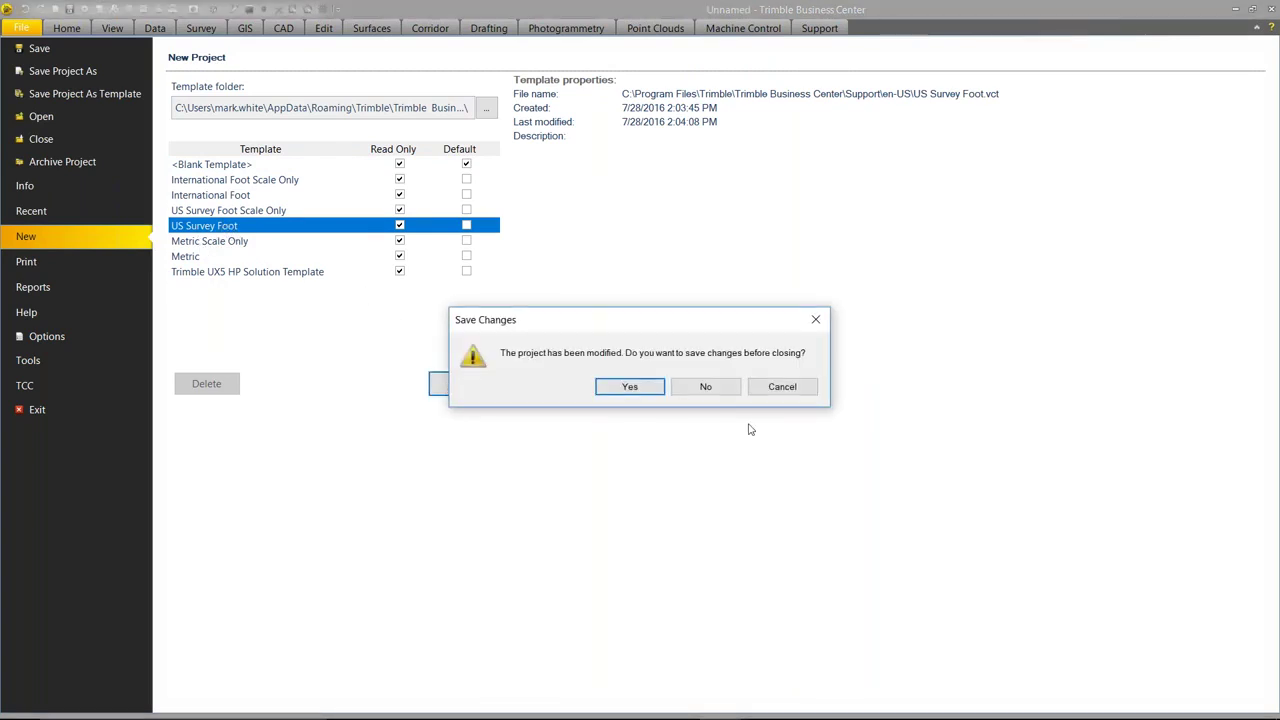
{"action": "left_click", "coordinate": [700, 388]}
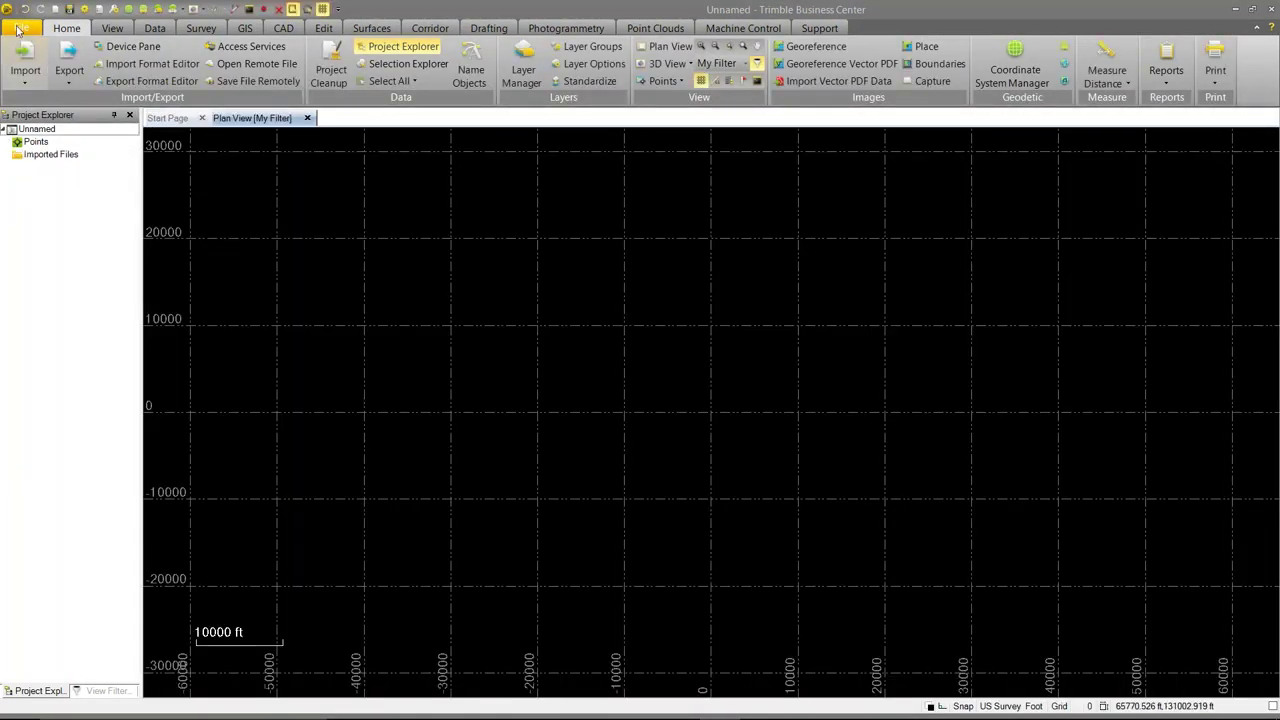
Change the project's coordinate system to United States/State Plane 1983 with the Georgia West 1002 zone
{"action": "left_click", "coordinate": [85, 10]}
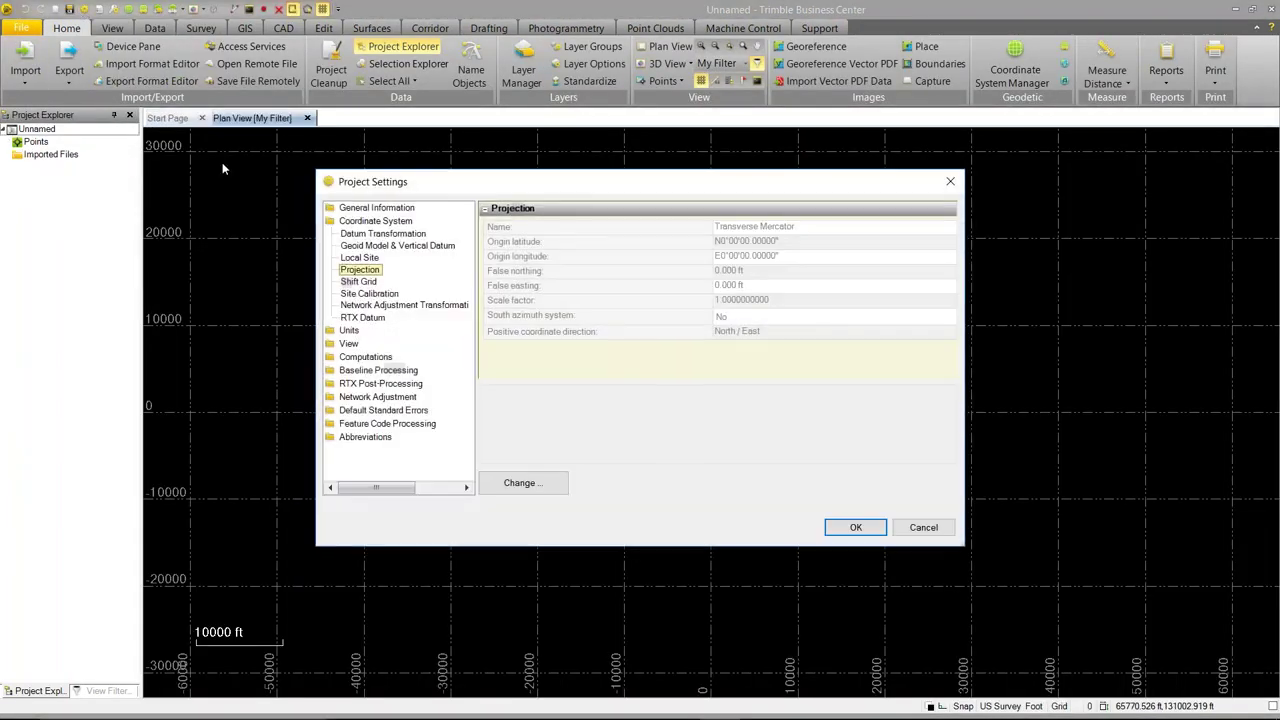
{"action": "left_click", "coordinate": [355, 222]}
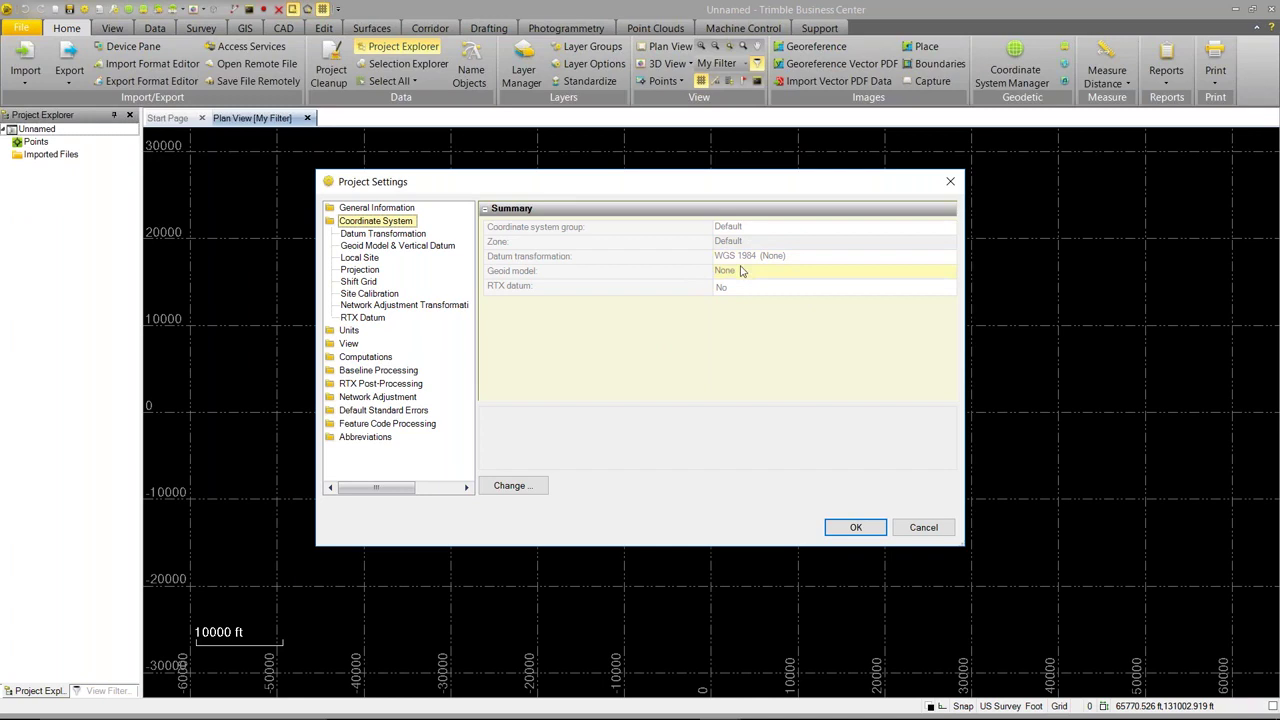
{"action": "left_click", "coordinate": [530, 488]}
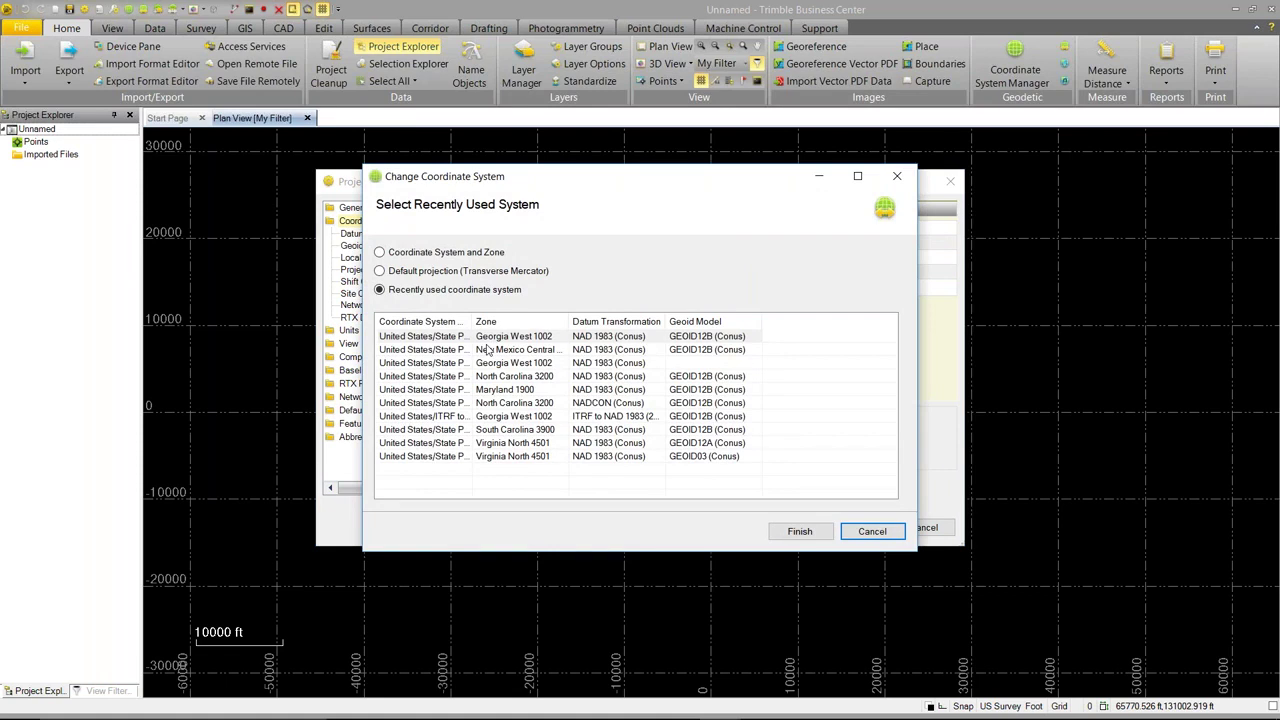
{"action": "left_click", "coordinate": [380, 252]}
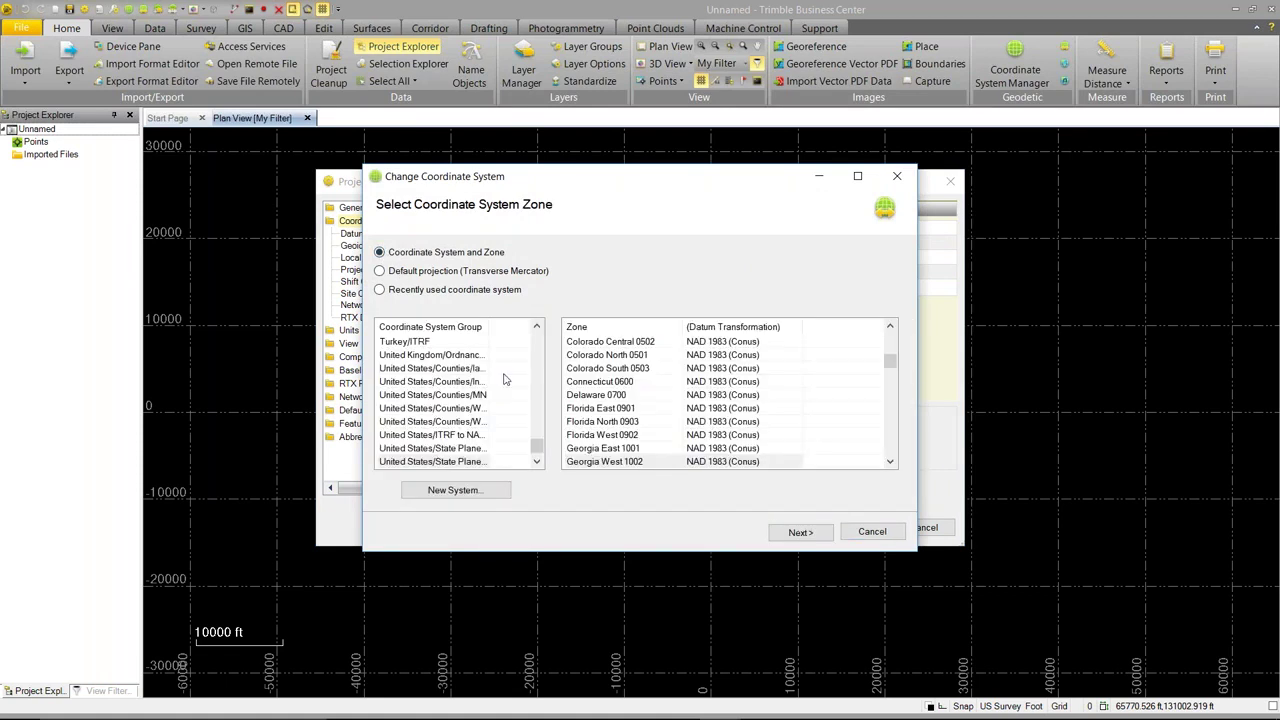
{"action": "left_click_drag", "start_coordinate": [491, 331], "coordinate": [520, 332]}
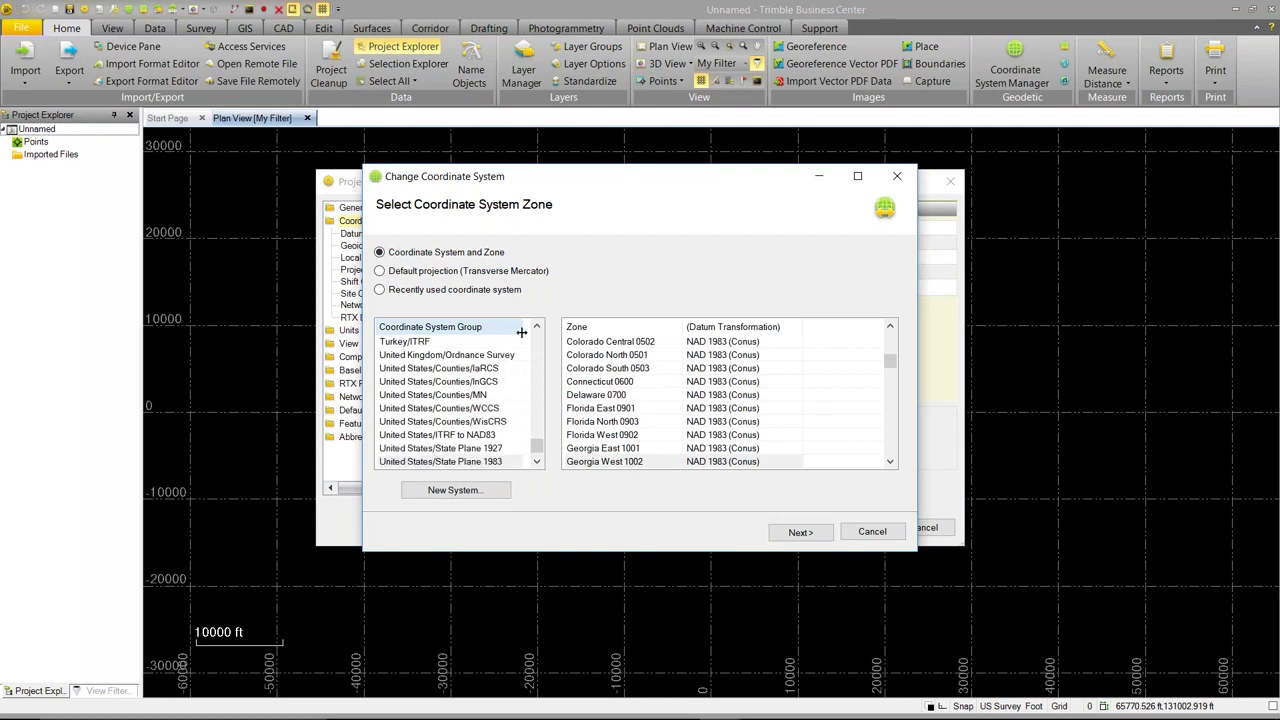
{"action": "left_click", "coordinate": [448, 462]}
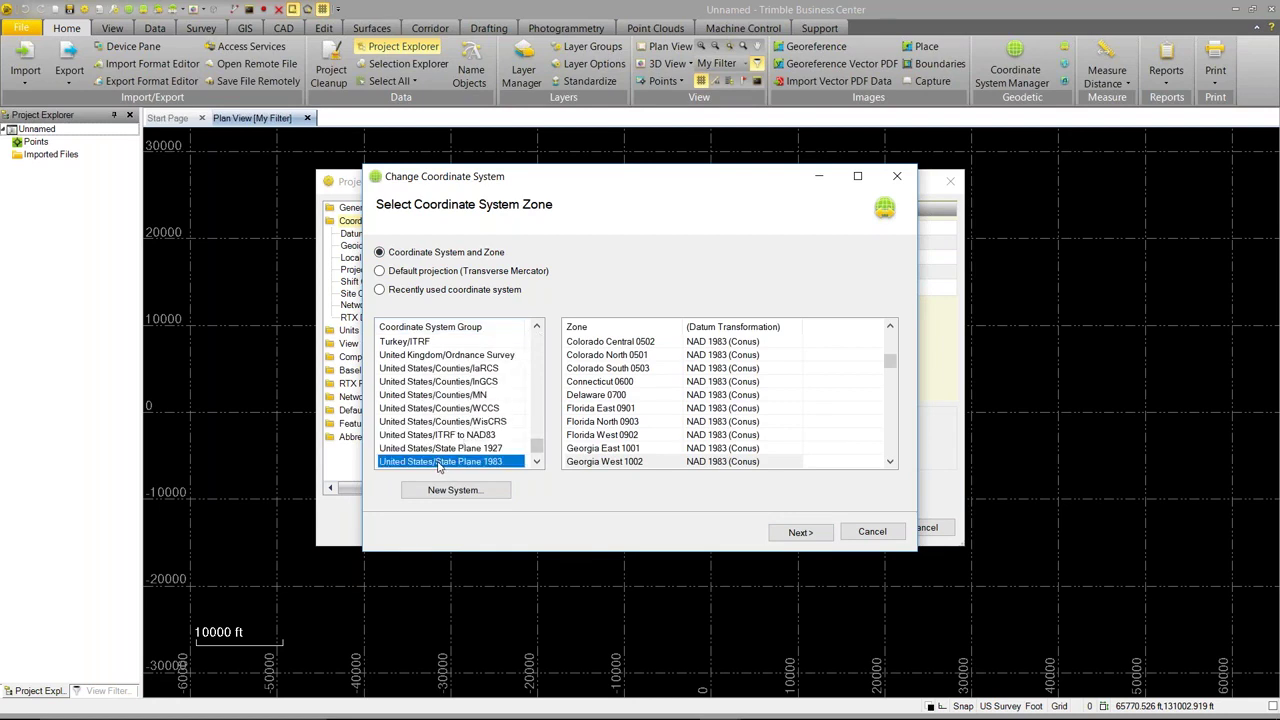
{"action": "left_click", "coordinate": [598, 464]}
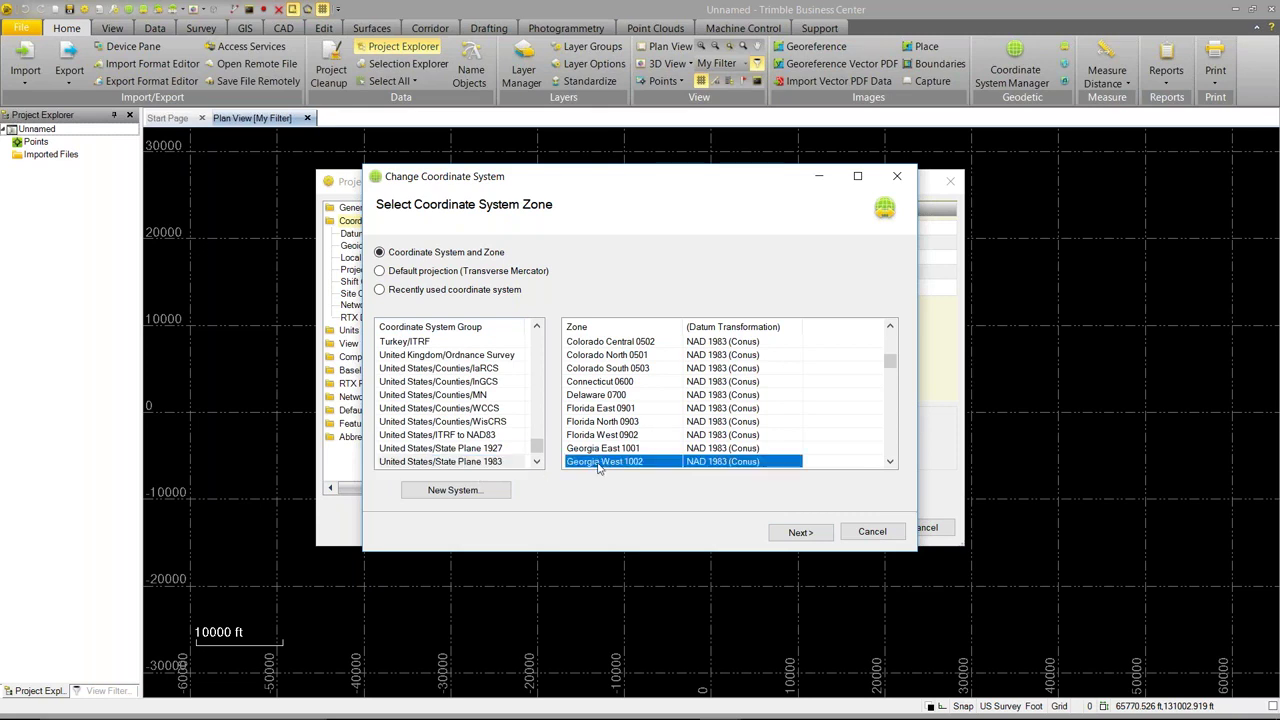
{"action": "left_click", "coordinate": [796, 533]}
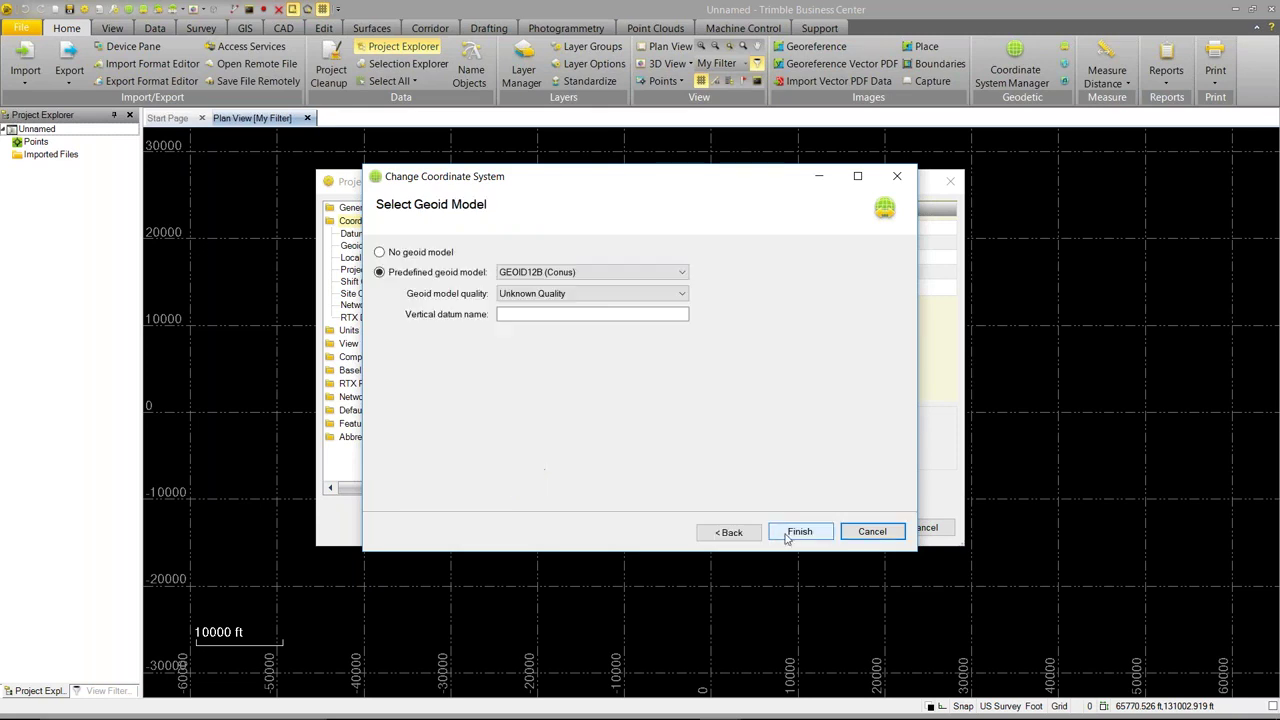
Keep the predefined GEOID12B (Conus) geoid model, set its quality to Survey Quality, and finish the coordinate system change
{"action": "left_click", "coordinate": [594, 300]}
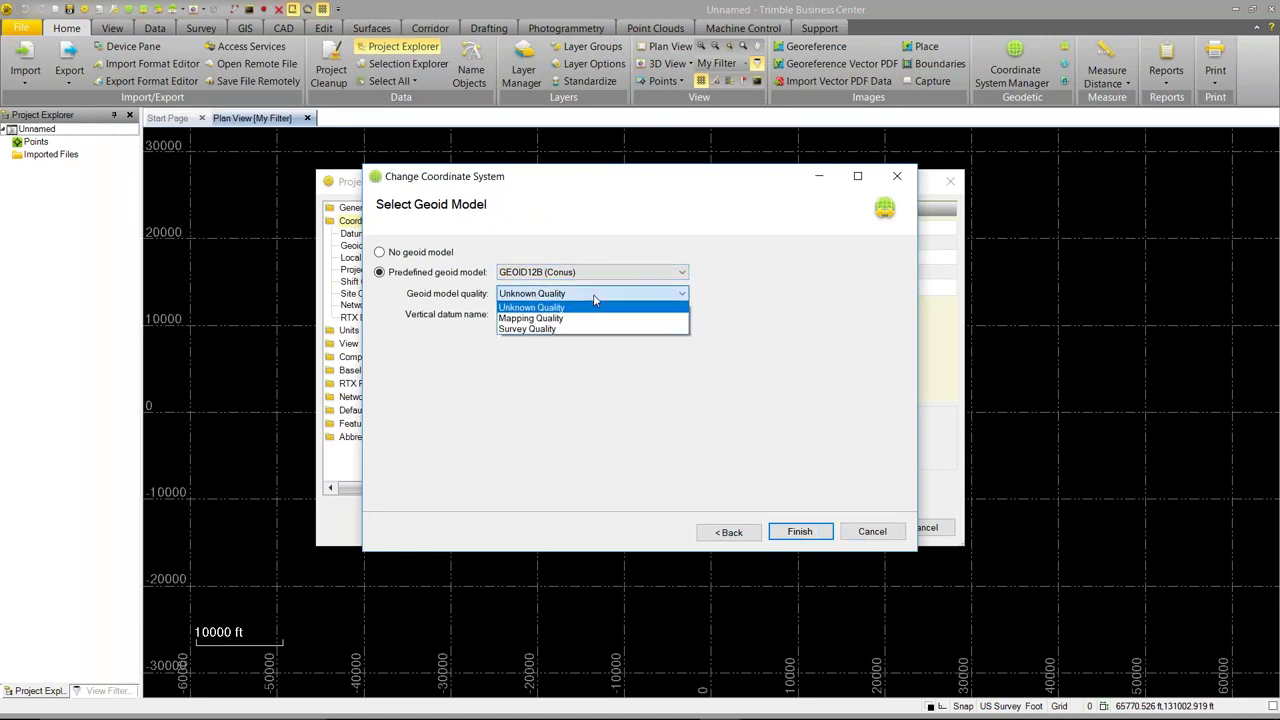
{"action": "left_click", "coordinate": [586, 330]}
{"action": "left_click", "coordinate": [565, 314]}
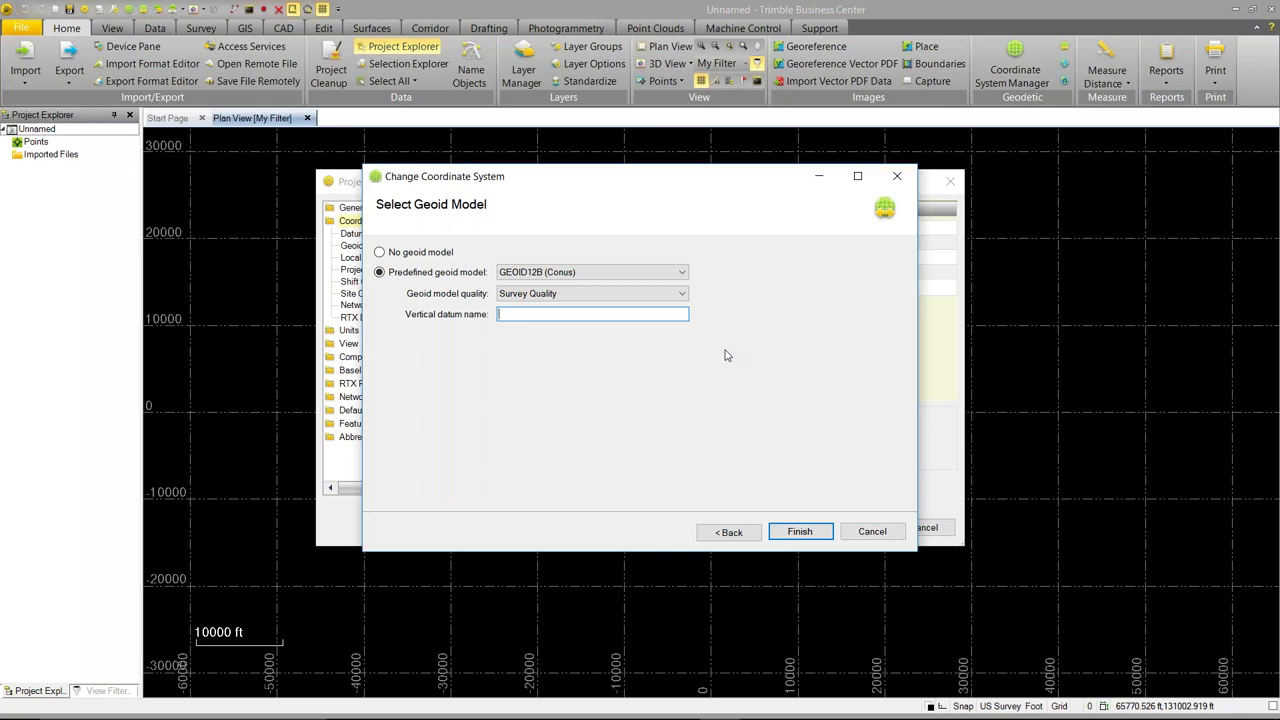
{"action": "left_click", "coordinate": [798, 533]}
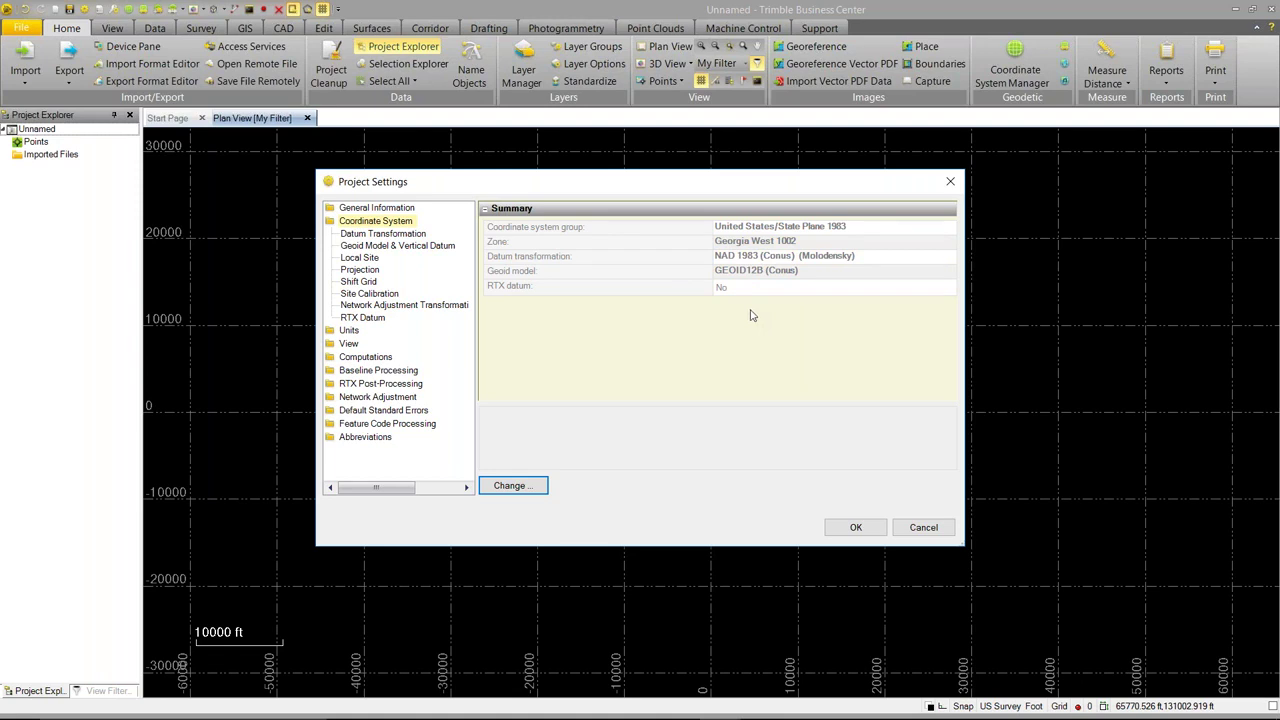
Review the local site's ground coordinate settings and accept the project settings
{"action": "left_click", "coordinate": [366, 259]}
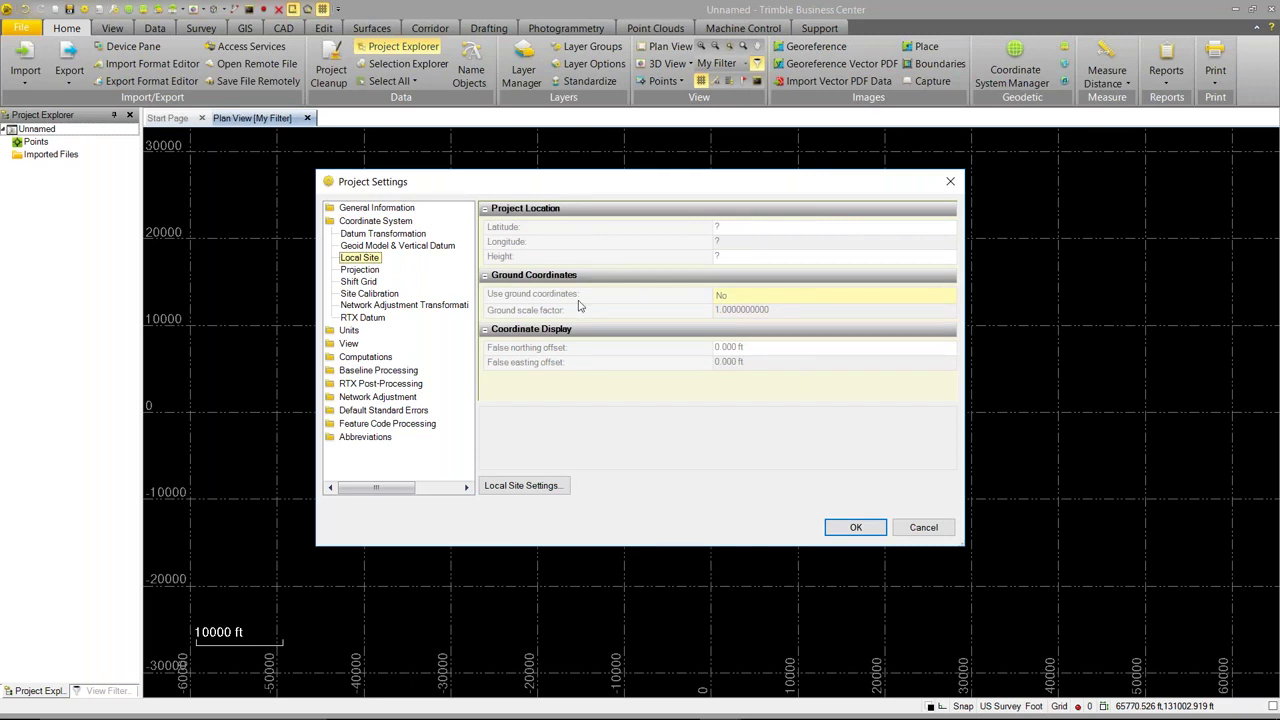
{"action": "left_click", "coordinate": [735, 310]}
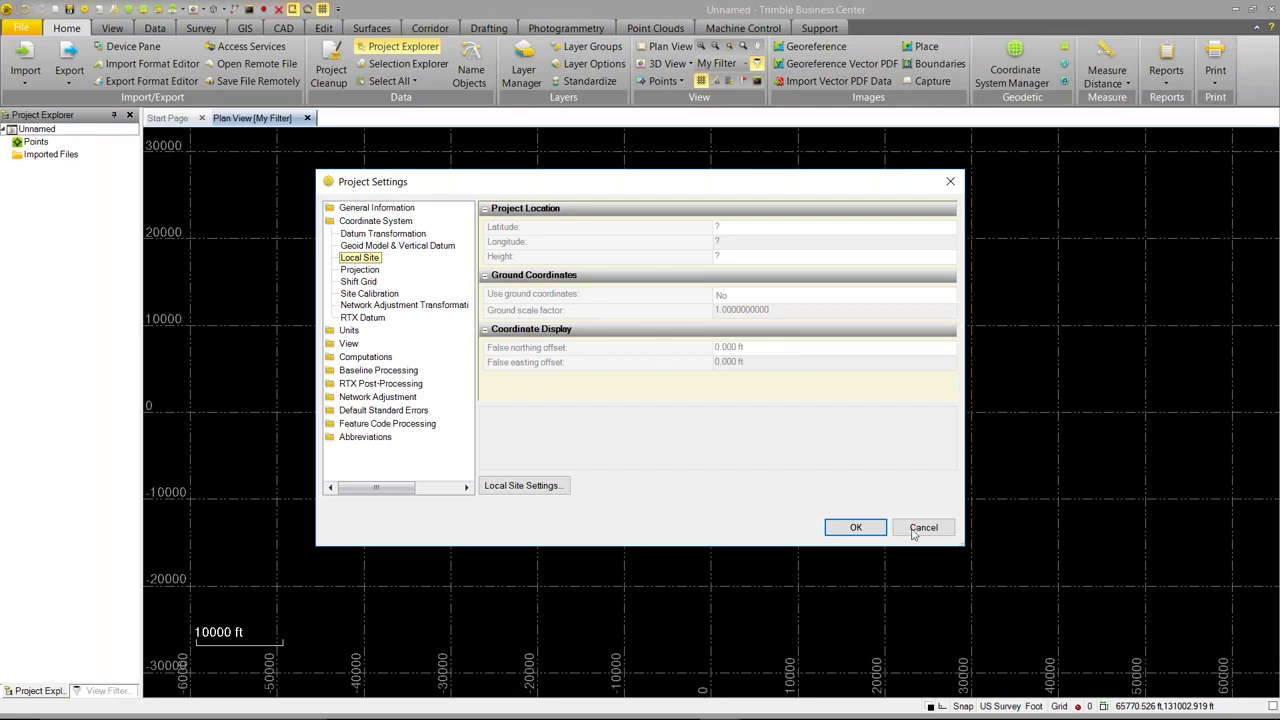
{"action": "left_click", "coordinate": [863, 528]}
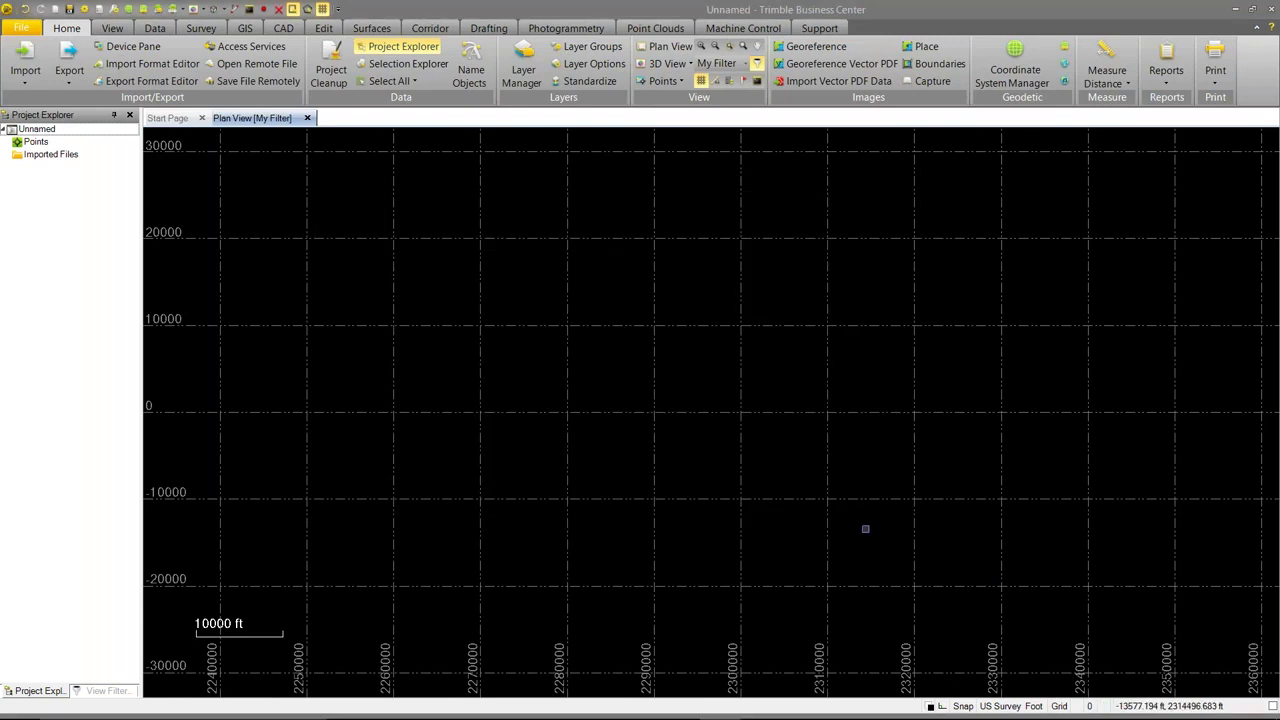
Start importing 3.job into the project
{"action": "left_click", "coordinate": [25, 52]}
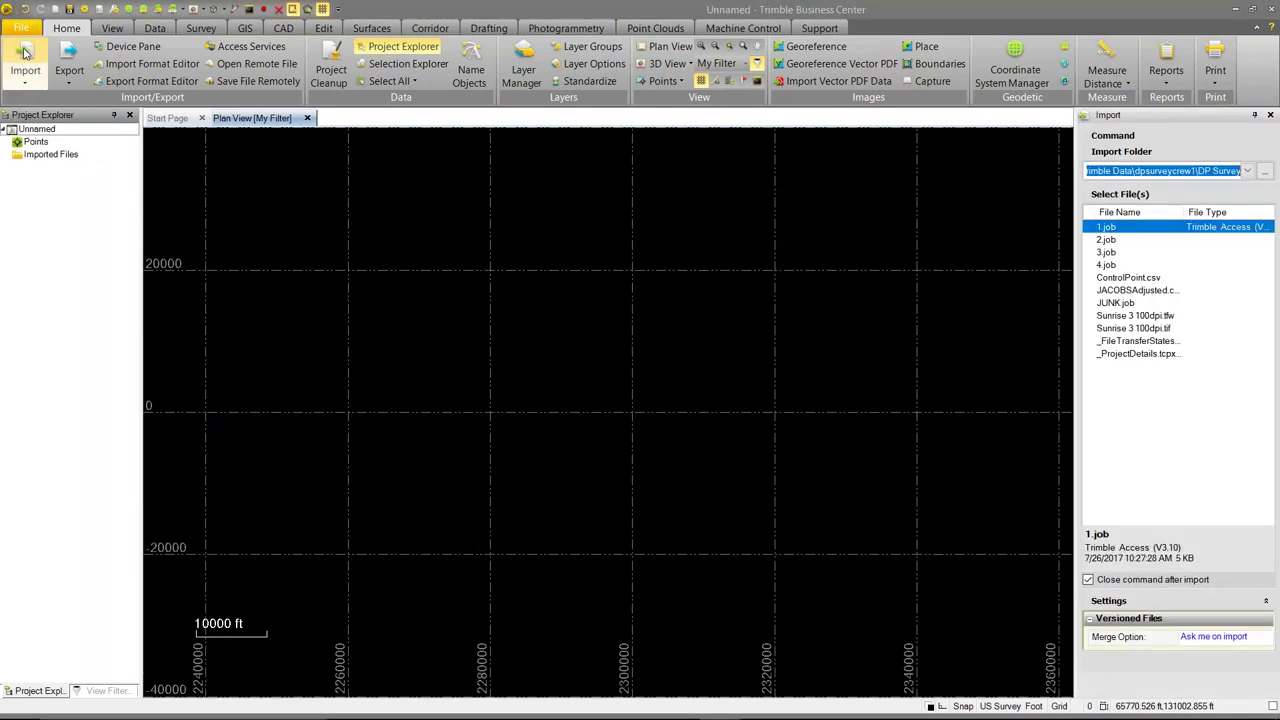
{"action": "left_click", "coordinate": [1107, 253]}
{"action": "double_click", "coordinate": [1108, 254]}
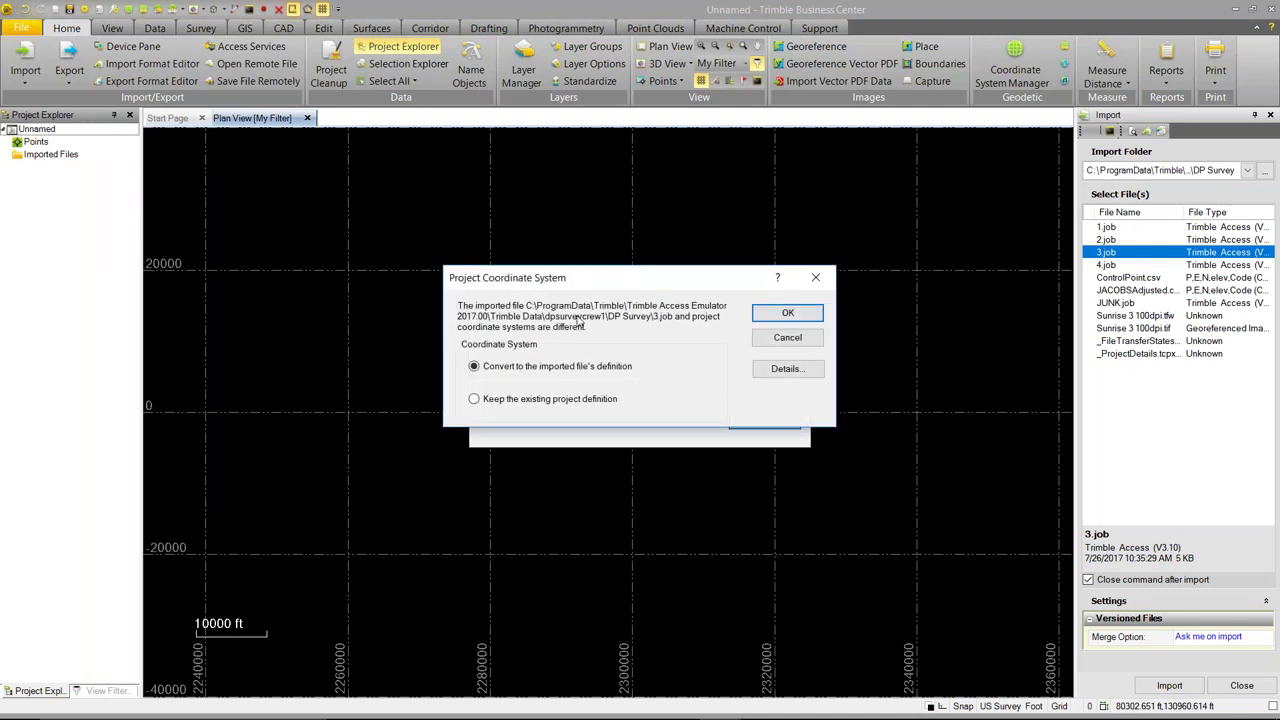
Examine the detailed coordinate system comparison between the project and 3.job, including the projection and local site settings
{"action": "left_click", "coordinate": [794, 371]}
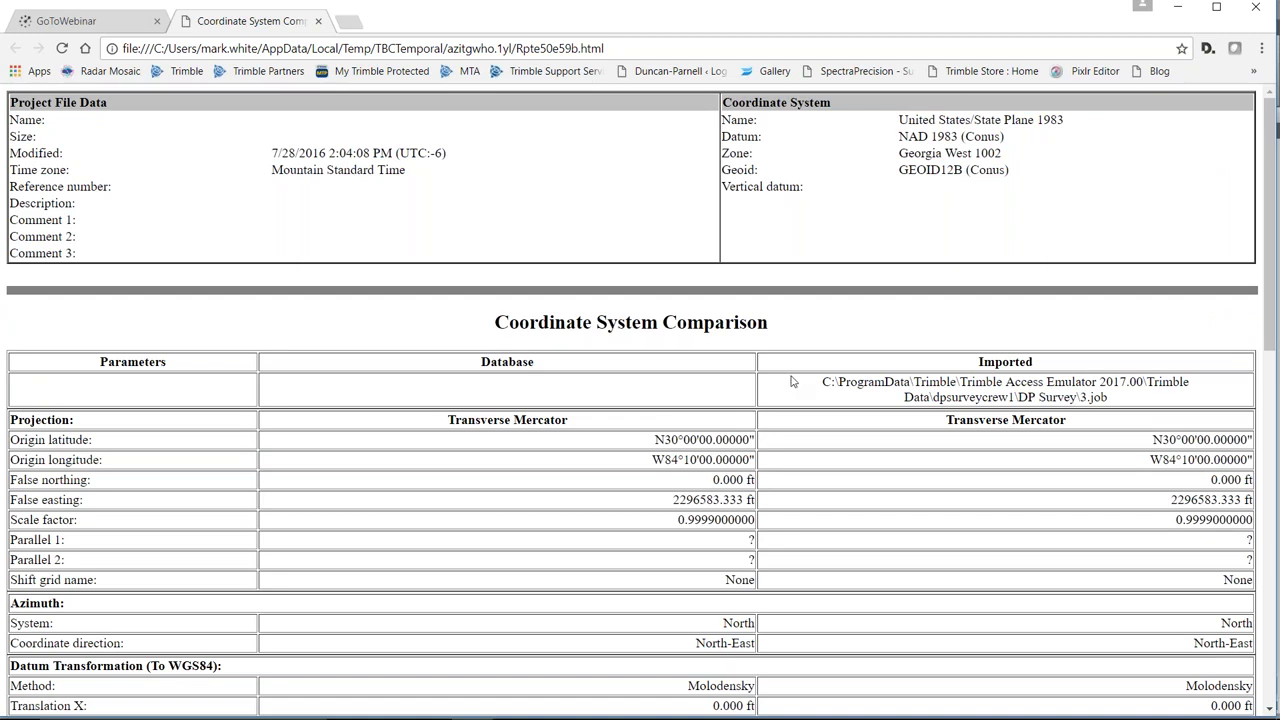
{"action": "scroll", "coordinate": [797, 385], "scroll_direction": "down", "scroll_amount": 1}
{"action": "scroll", "coordinate": [799, 381], "scroll_direction": "down", "scroll_amount": 6}
{"action": "scroll", "coordinate": [799, 381], "scroll_direction": "down", "scroll_amount": 1}
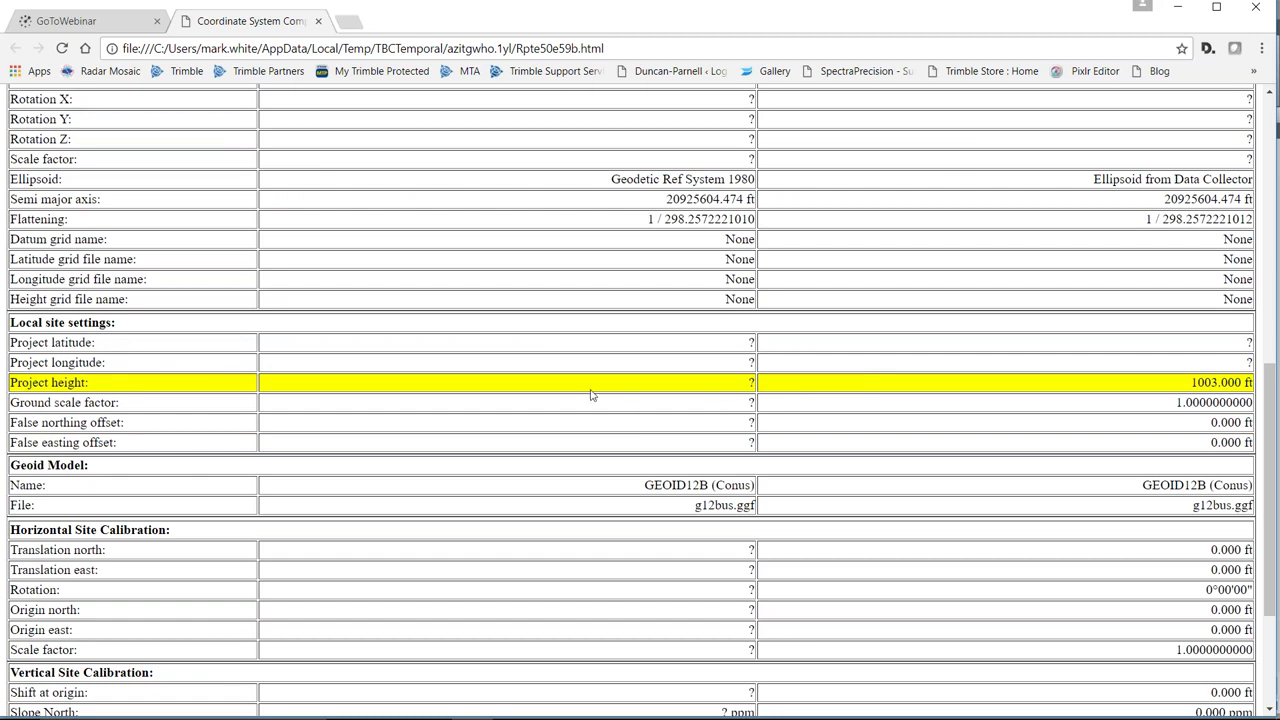
{"action": "scroll", "coordinate": [665, 250], "scroll_direction": "up", "scroll_amount": 1}
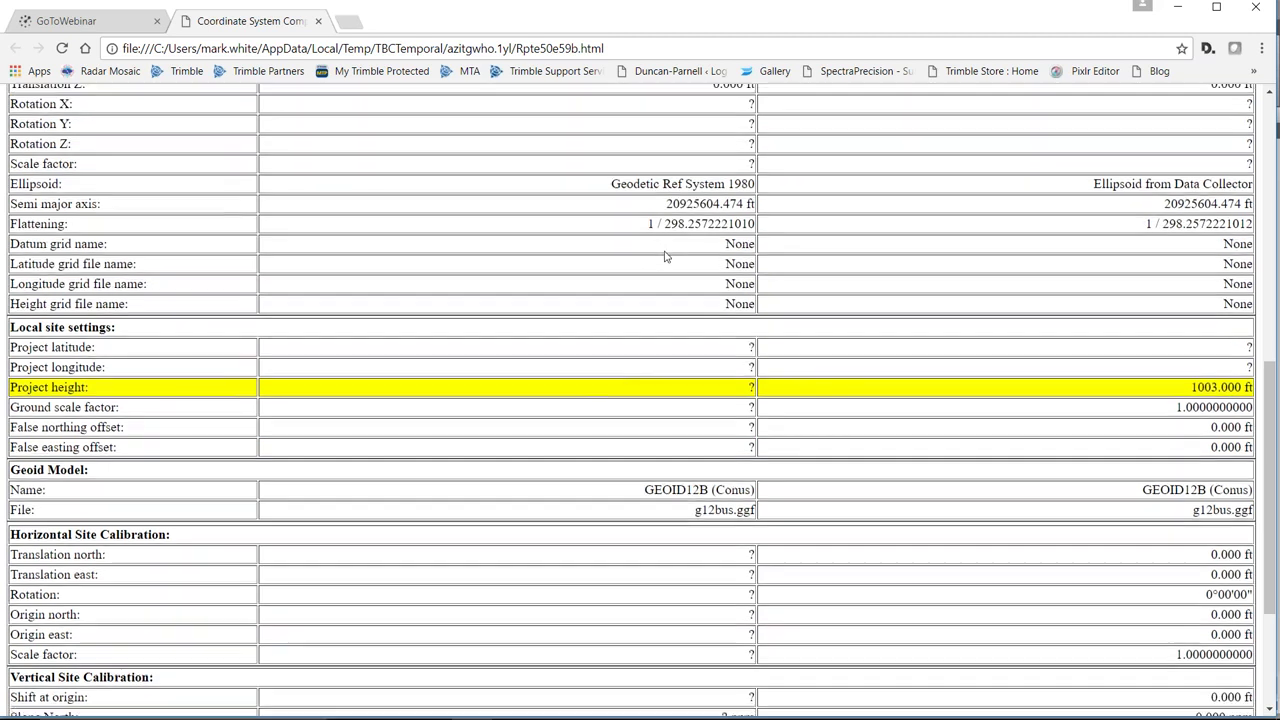
{"action": "scroll", "coordinate": [665, 257], "scroll_direction": "up", "scroll_amount": 5}
{"action": "scroll", "coordinate": [688, 350], "scroll_direction": "down", "scroll_amount": 5}
{"action": "scroll", "coordinate": [688, 350], "scroll_direction": "up", "scroll_amount": 1}
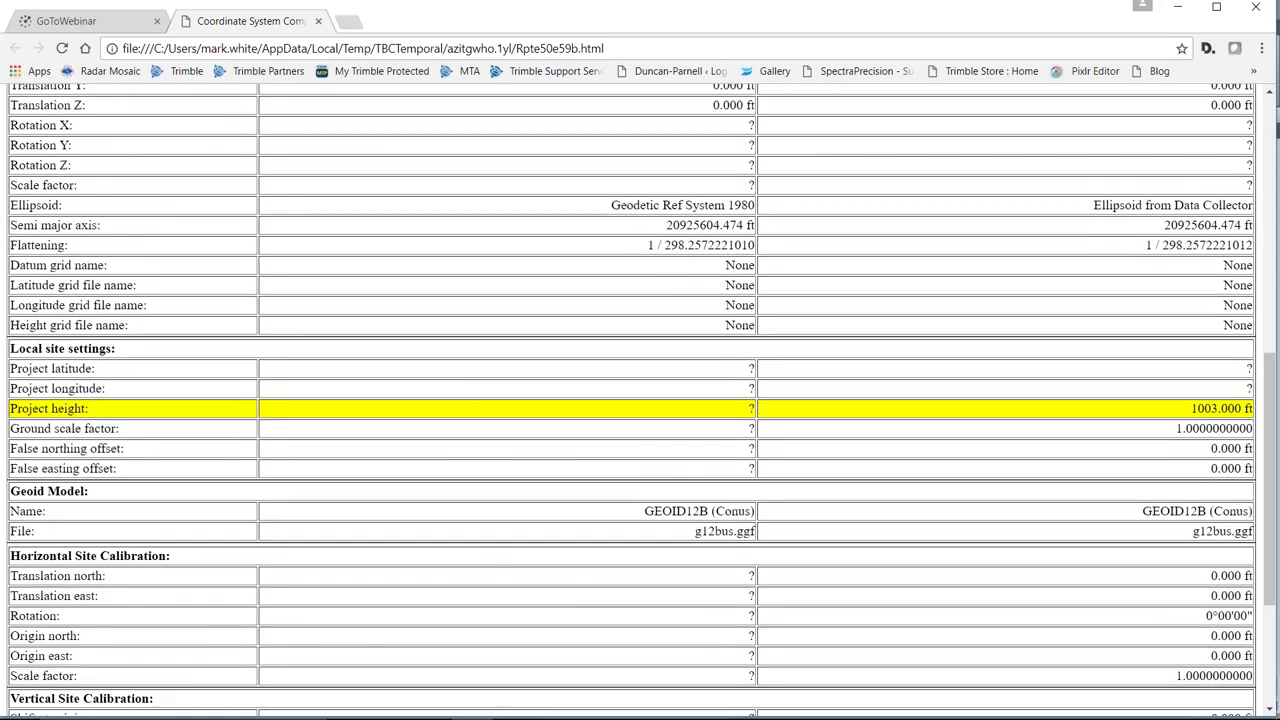
{"action": "key", "text": "Home"}
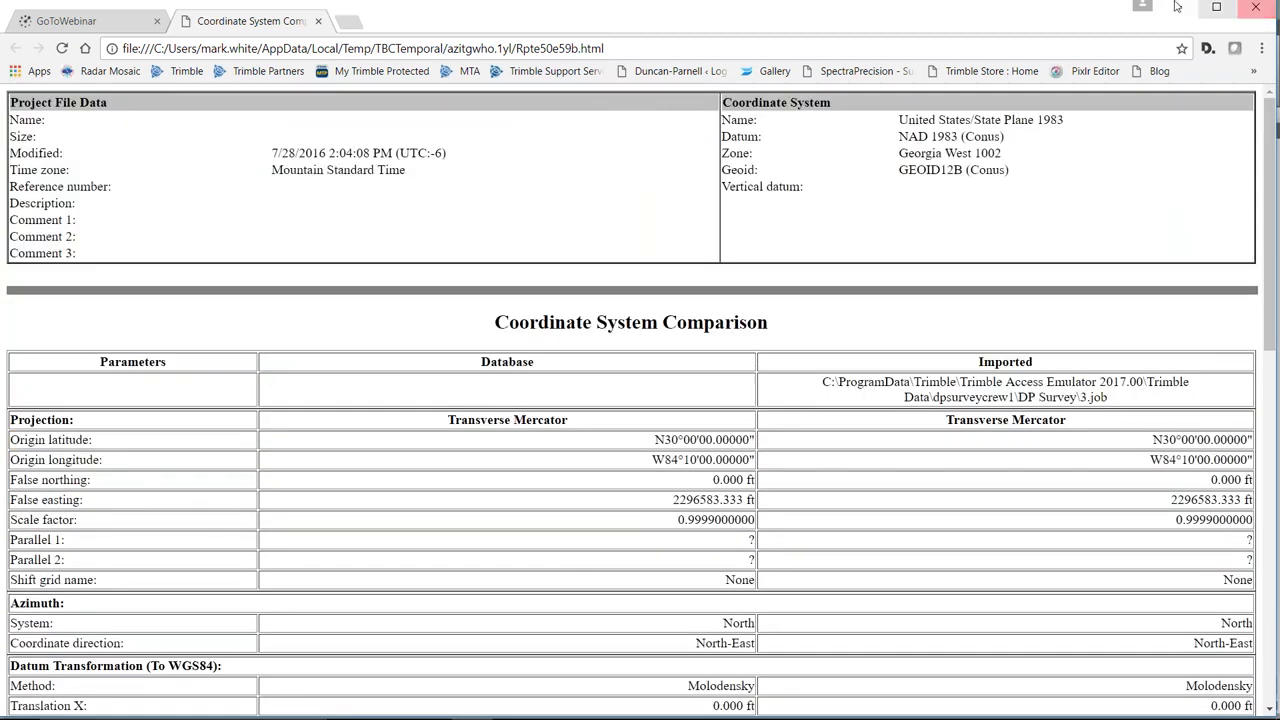
{"action": "left_click", "coordinate": [1177, 8]}
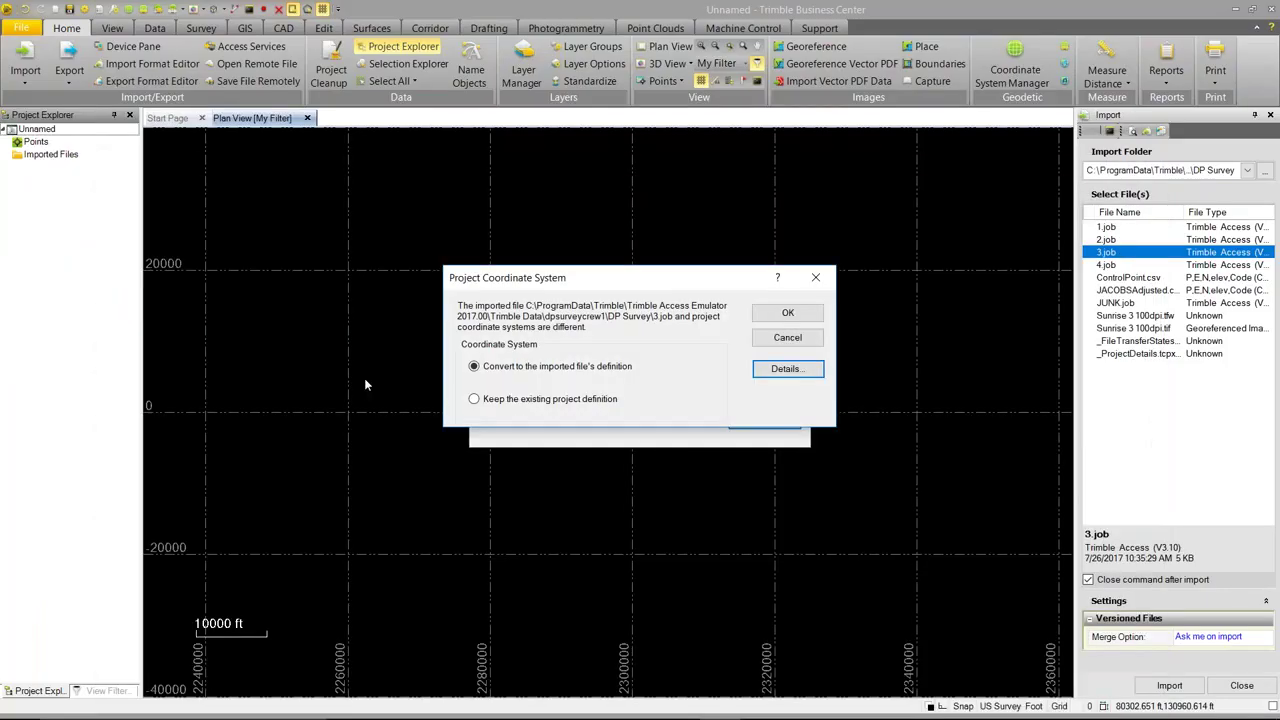
Complete the import of 3.job, keeping the existing project coordinate system definition
{"action": "left_click", "coordinate": [474, 399]}
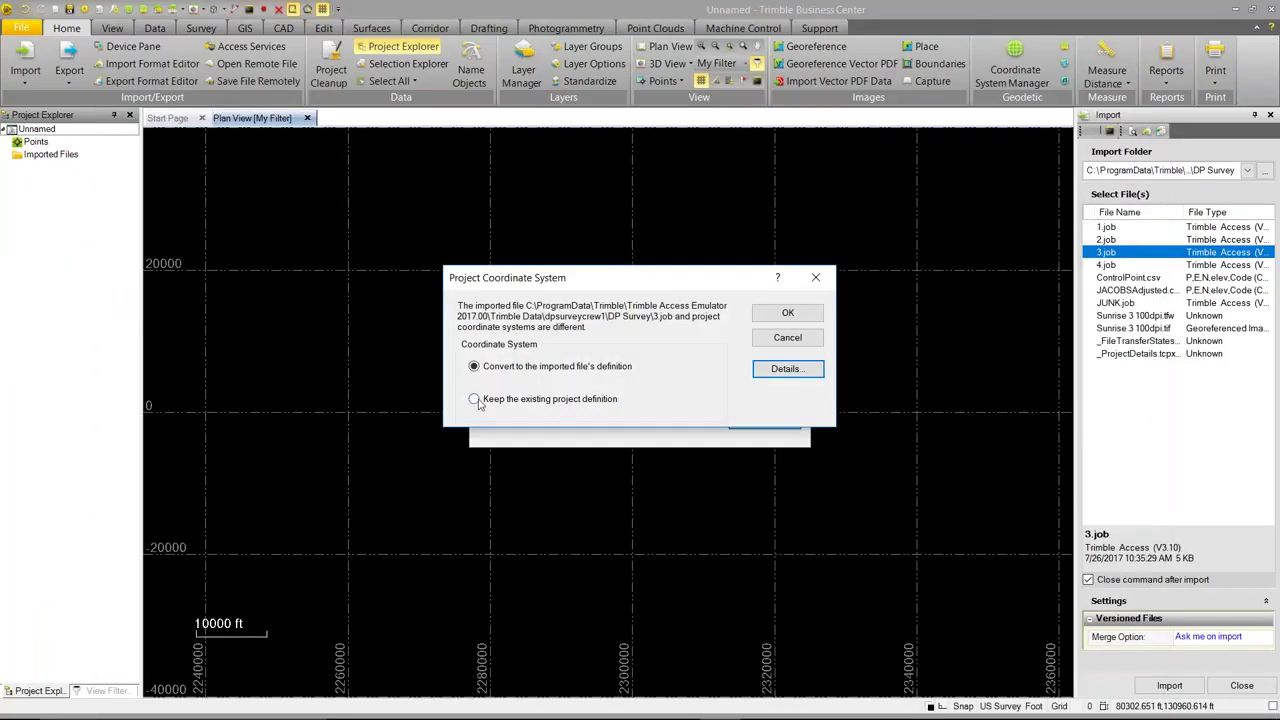
{"action": "left_click", "coordinate": [788, 314]}
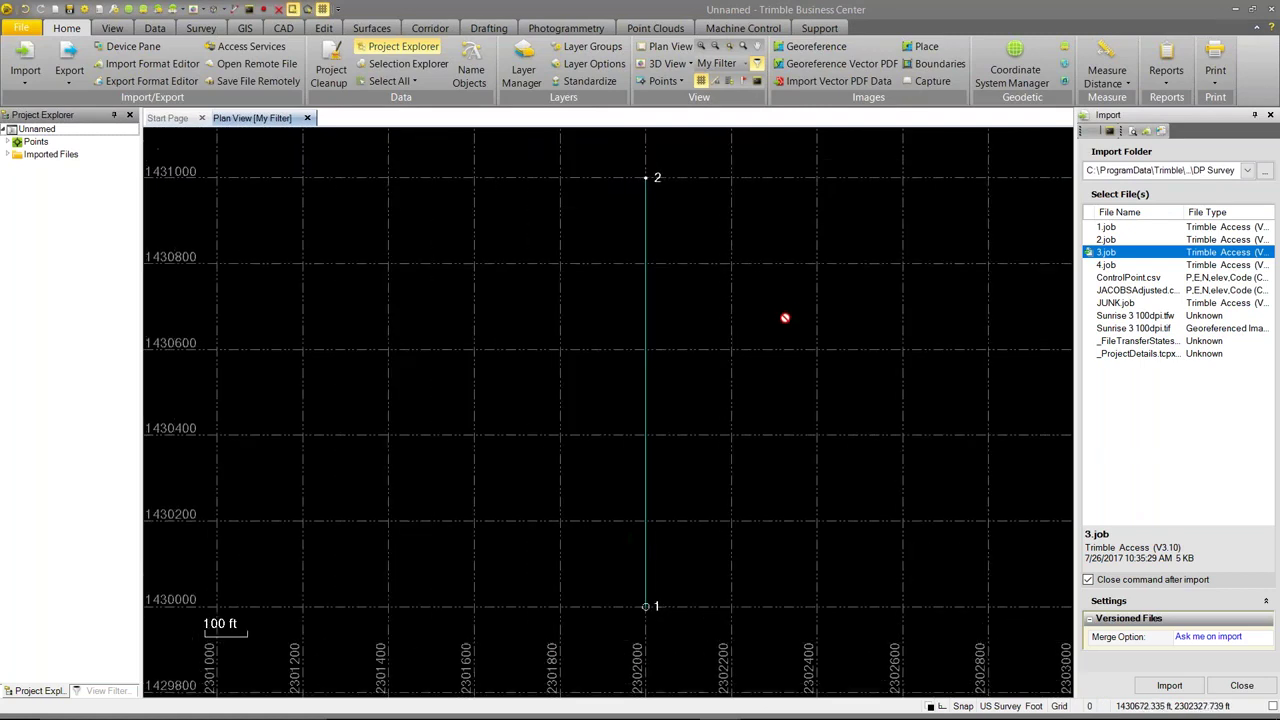
Inverse from point 1 to point 2 of the 3.job data to compare distances, and examine point 2's grid, local and global coordinates
{"action": "scroll", "coordinate": [783, 318], "scroll_direction": "up", "scroll_amount": 1}
{"action": "left_click", "coordinate": [229, 9]}
{"action": "left_click", "coordinate": [255, 30]}
{"action": "scroll", "coordinate": [600, 576], "scroll_direction": "down", "scroll_amount": 1}
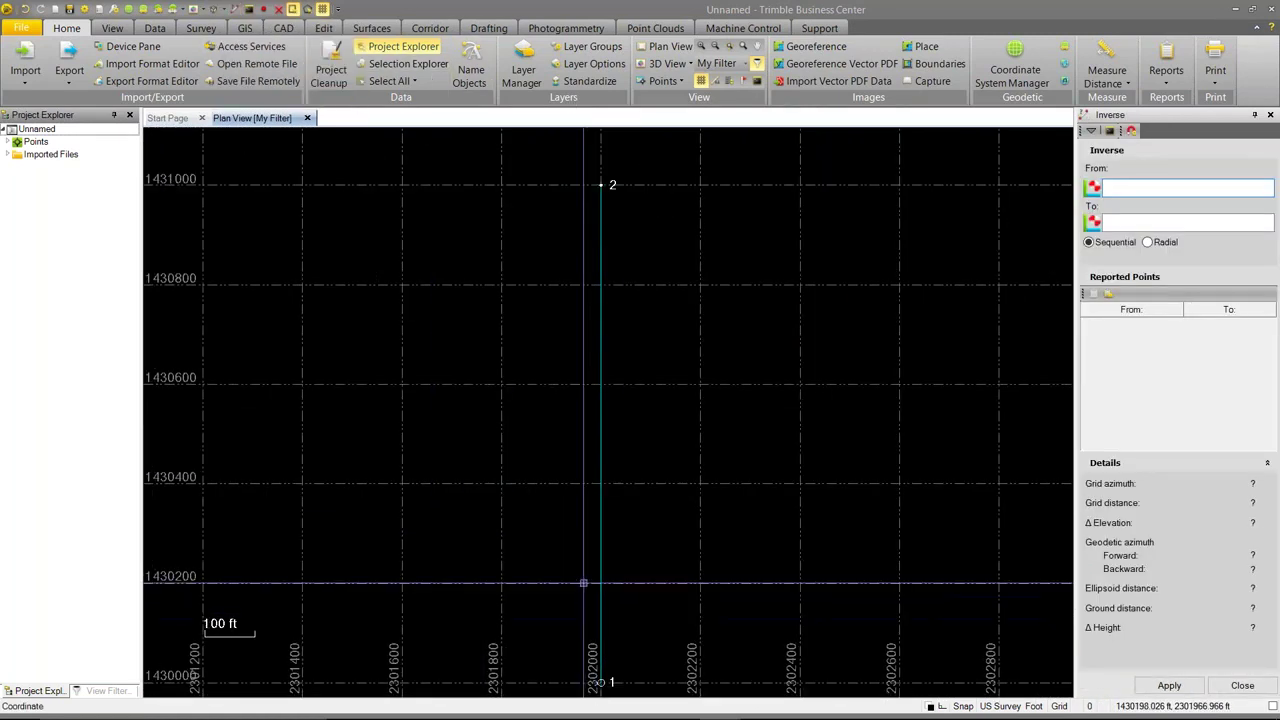
{"action": "left_click", "coordinate": [600, 682]}
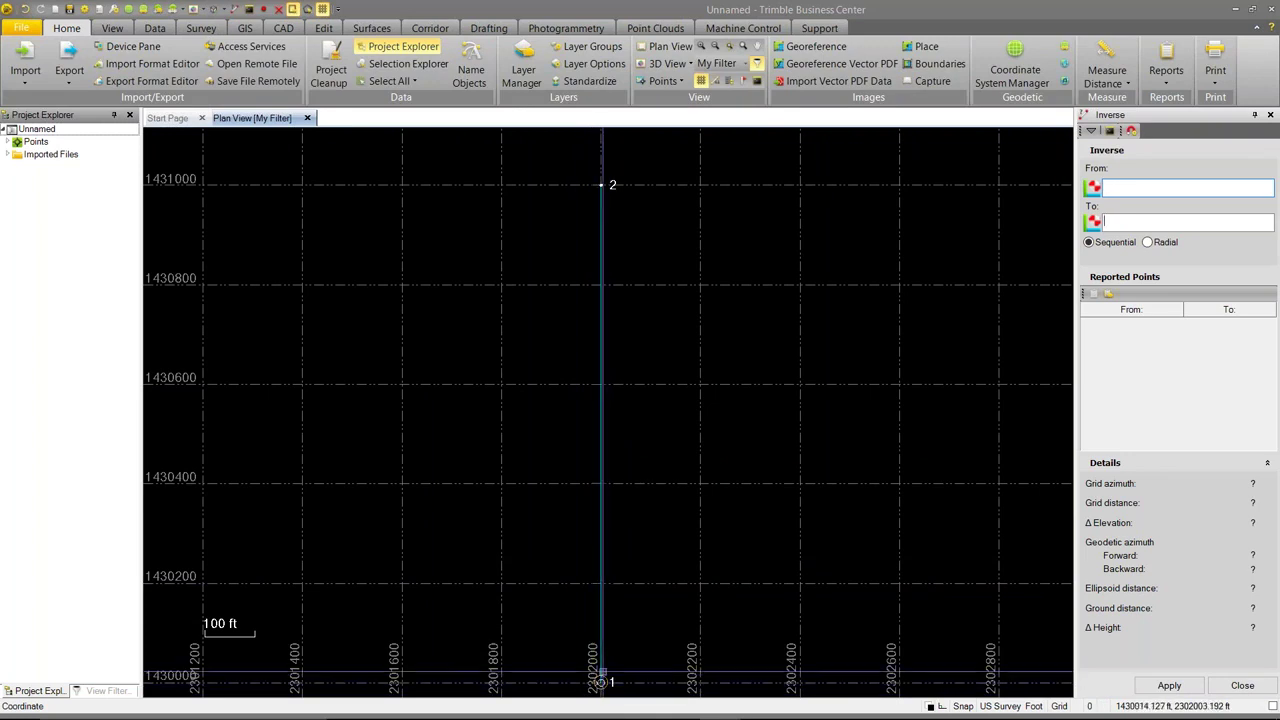
{"action": "left_click", "coordinate": [600, 185]}
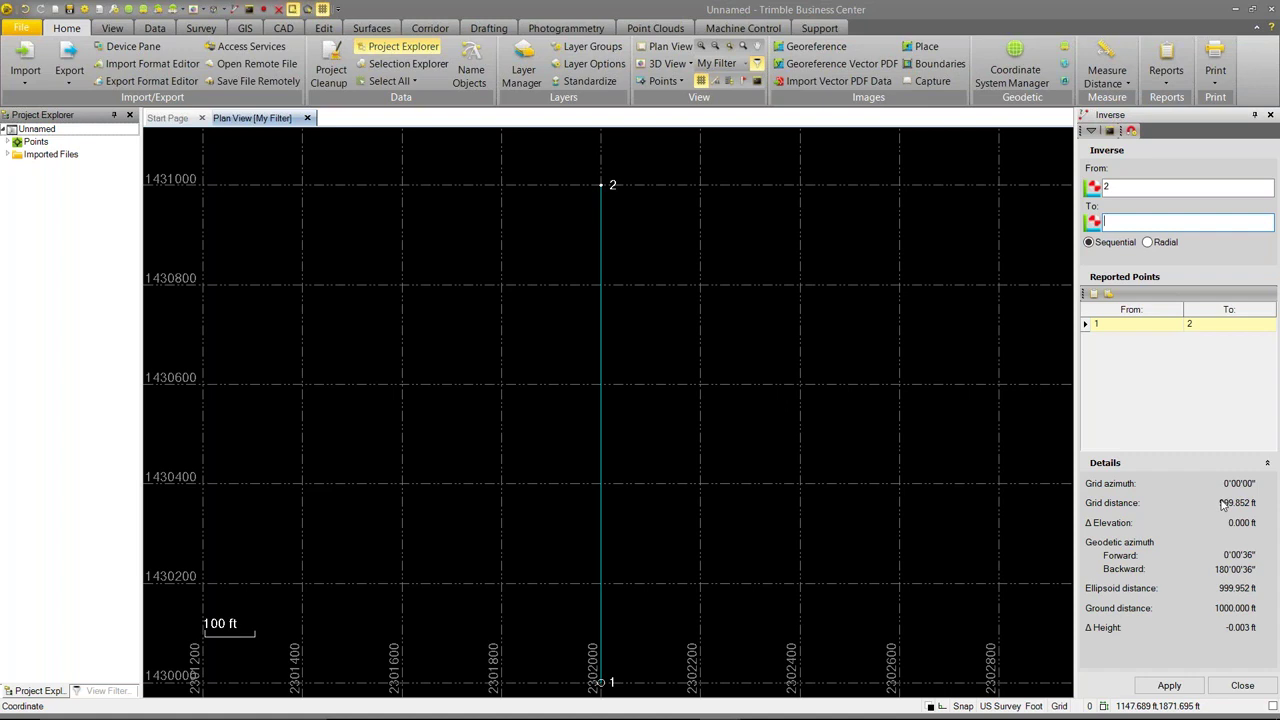
{"action": "double_click", "coordinate": [15, 143]}
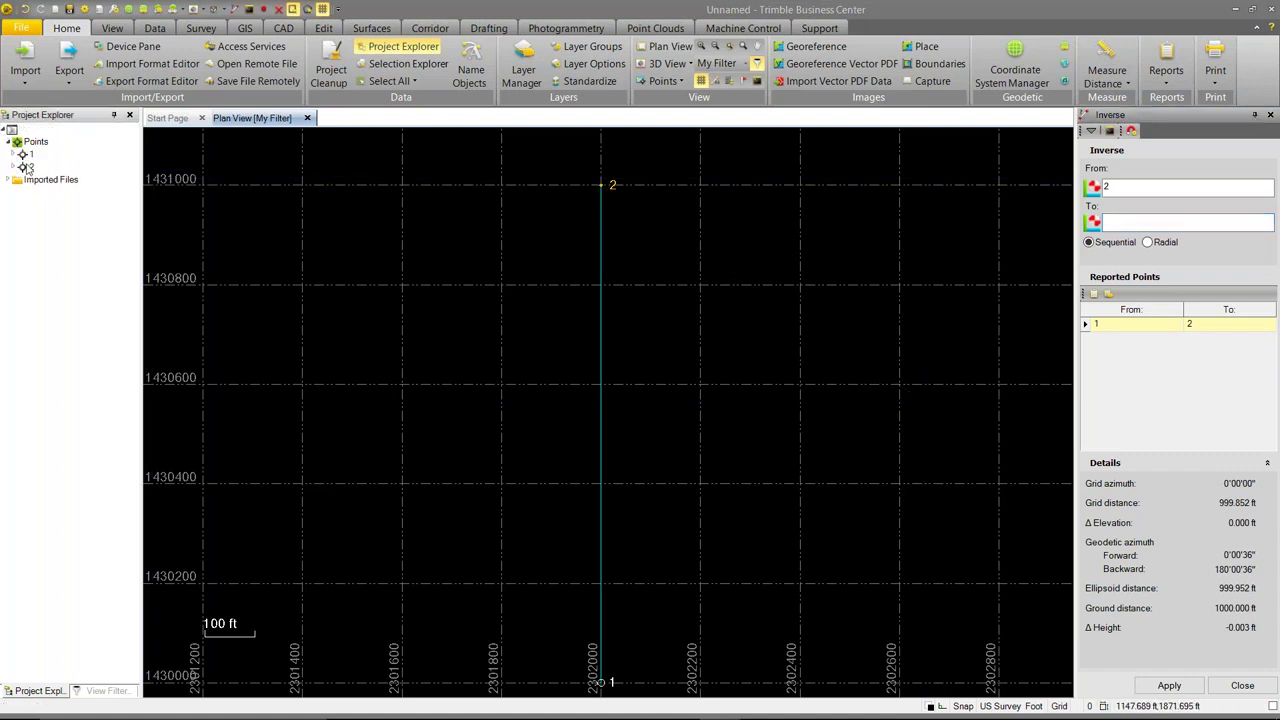
{"action": "left_click", "coordinate": [27, 167]}
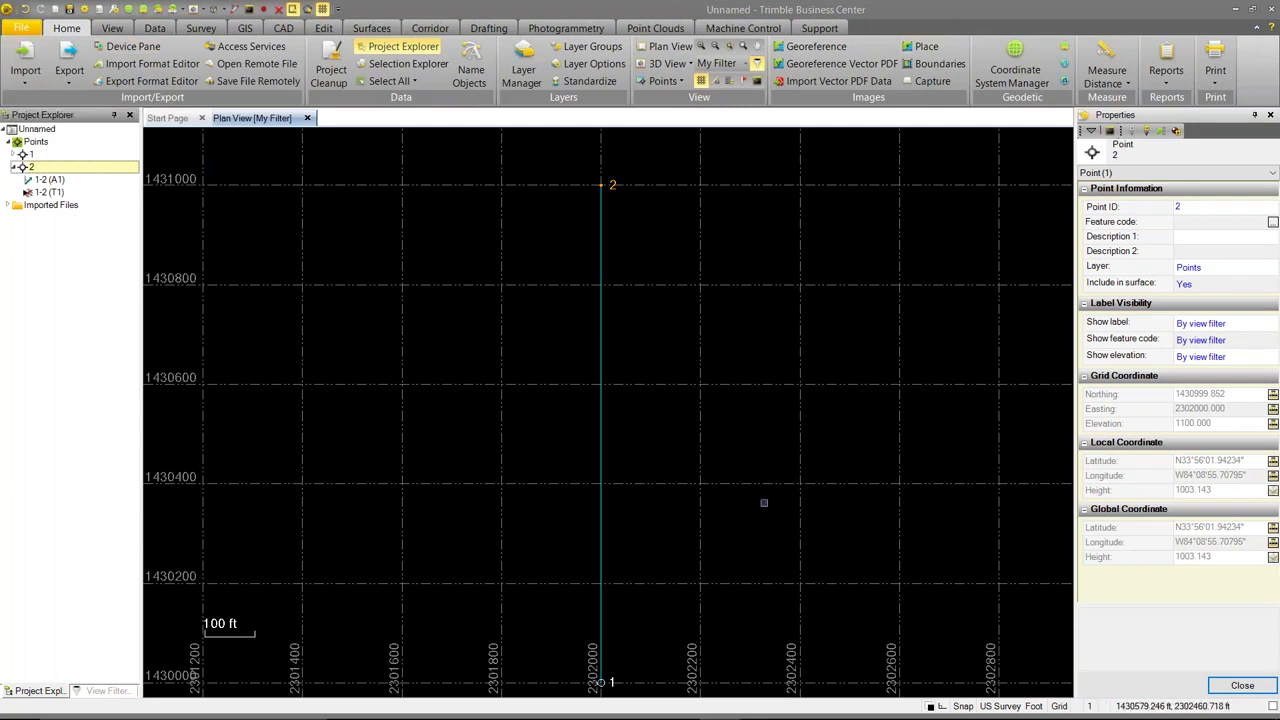
Switch to the other open Trimble Business Center project and view its coordinate system summary and Local Site settings
{"action": "mouse_move", "coordinate": [712, 710]}
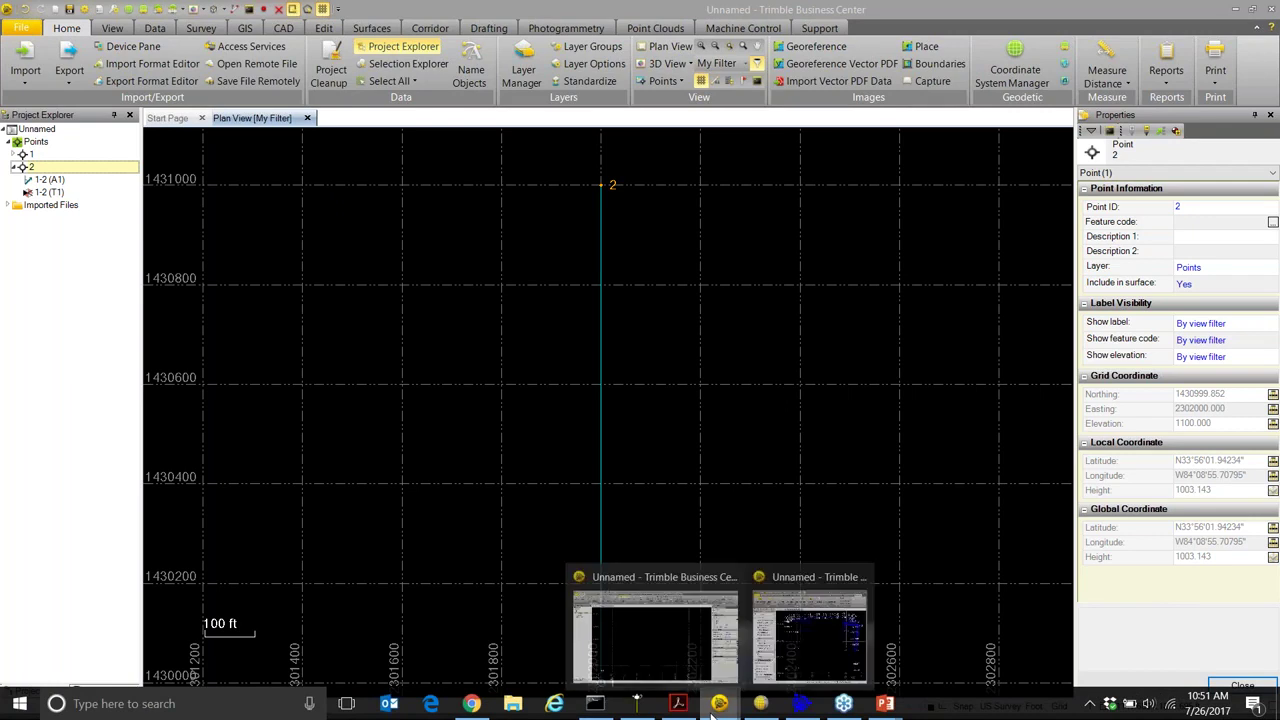
{"action": "left_click", "coordinate": [790, 632]}
{"action": "left_click_drag", "start_coordinate": [832, 127], "coordinate": [531, 2]}
{"action": "middle_click_drag", "start_coordinate": [1075, 336], "coordinate": [1034, 340]}
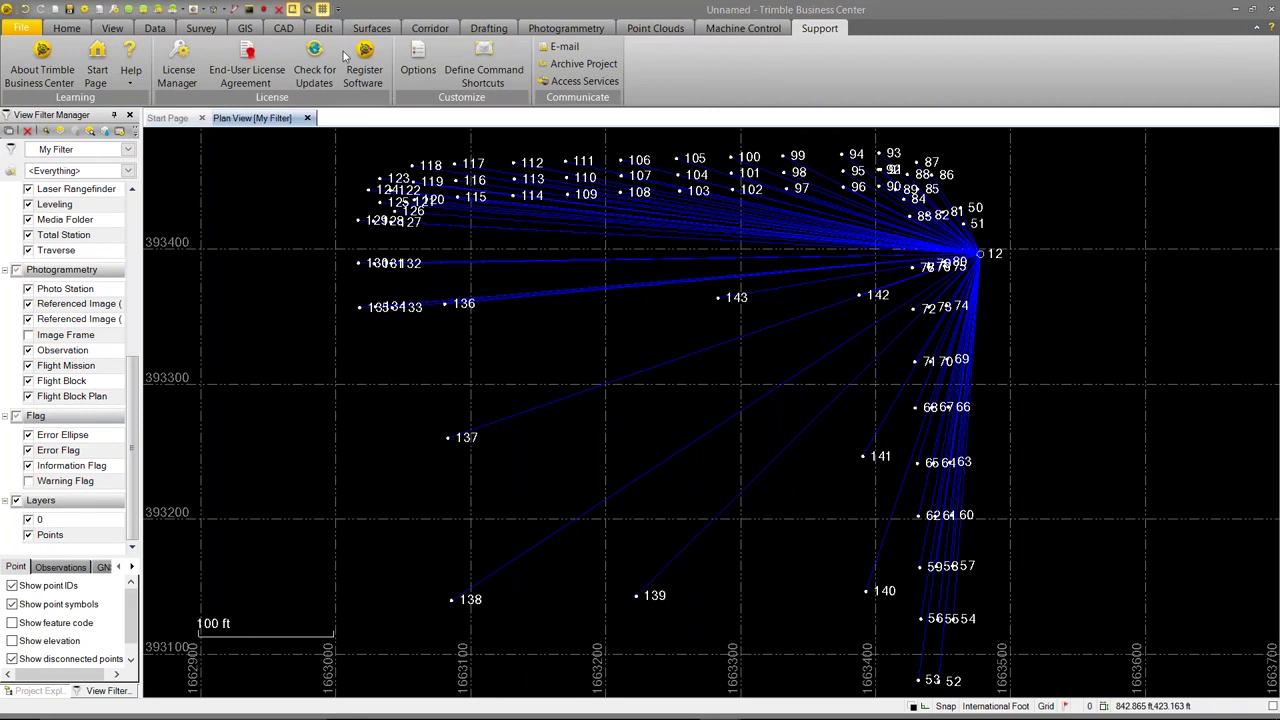
{"action": "left_click", "coordinate": [86, 9]}
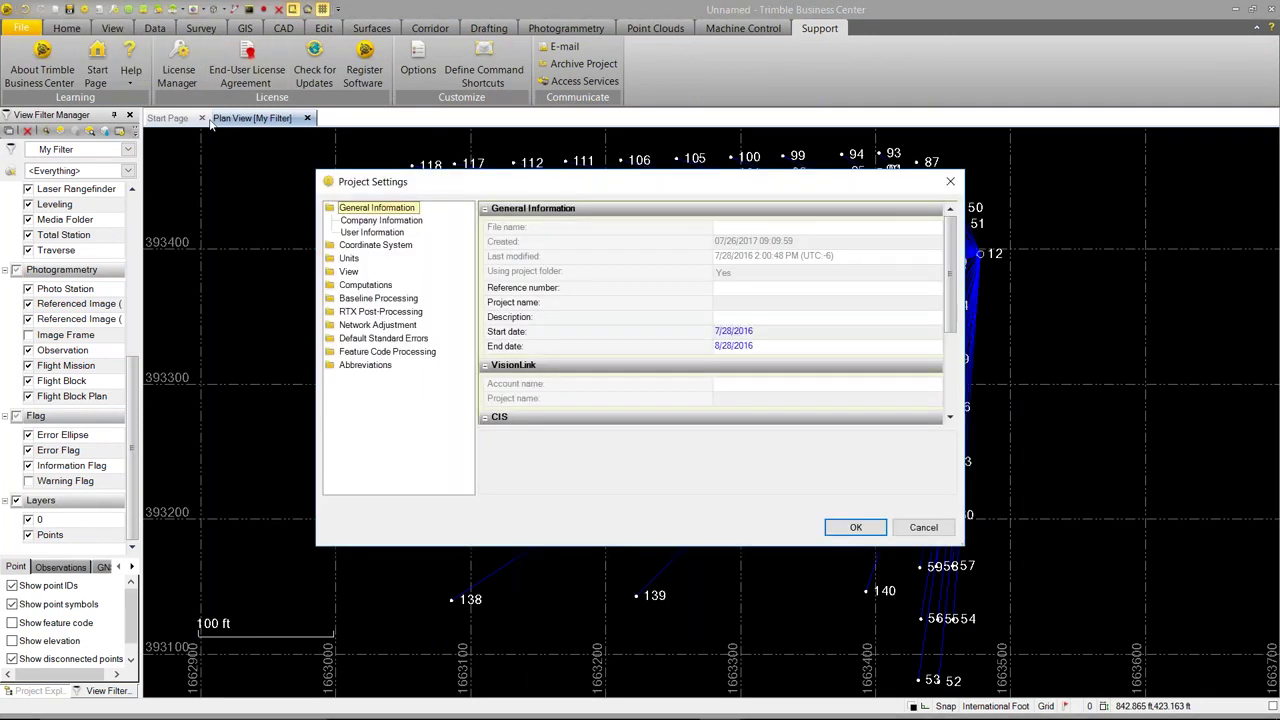
{"action": "left_click", "coordinate": [369, 246]}
{"action": "left_click", "coordinate": [347, 222]}
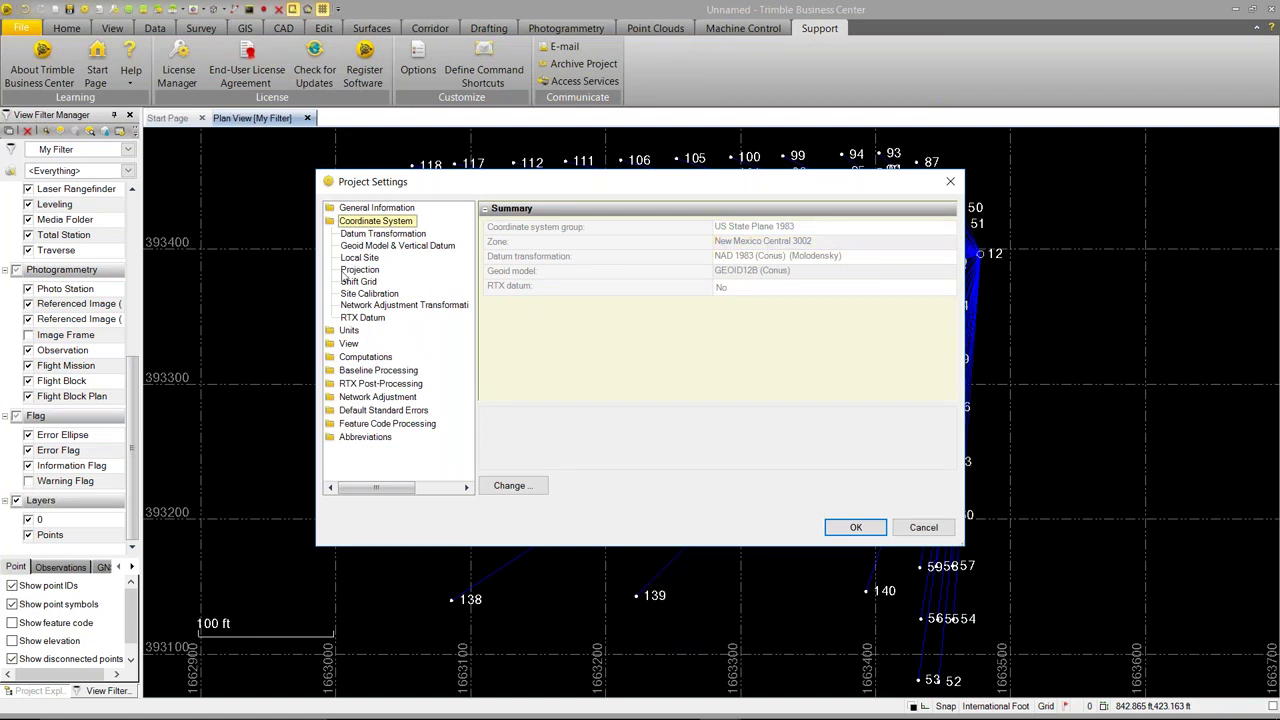
{"action": "left_click", "coordinate": [359, 258]}
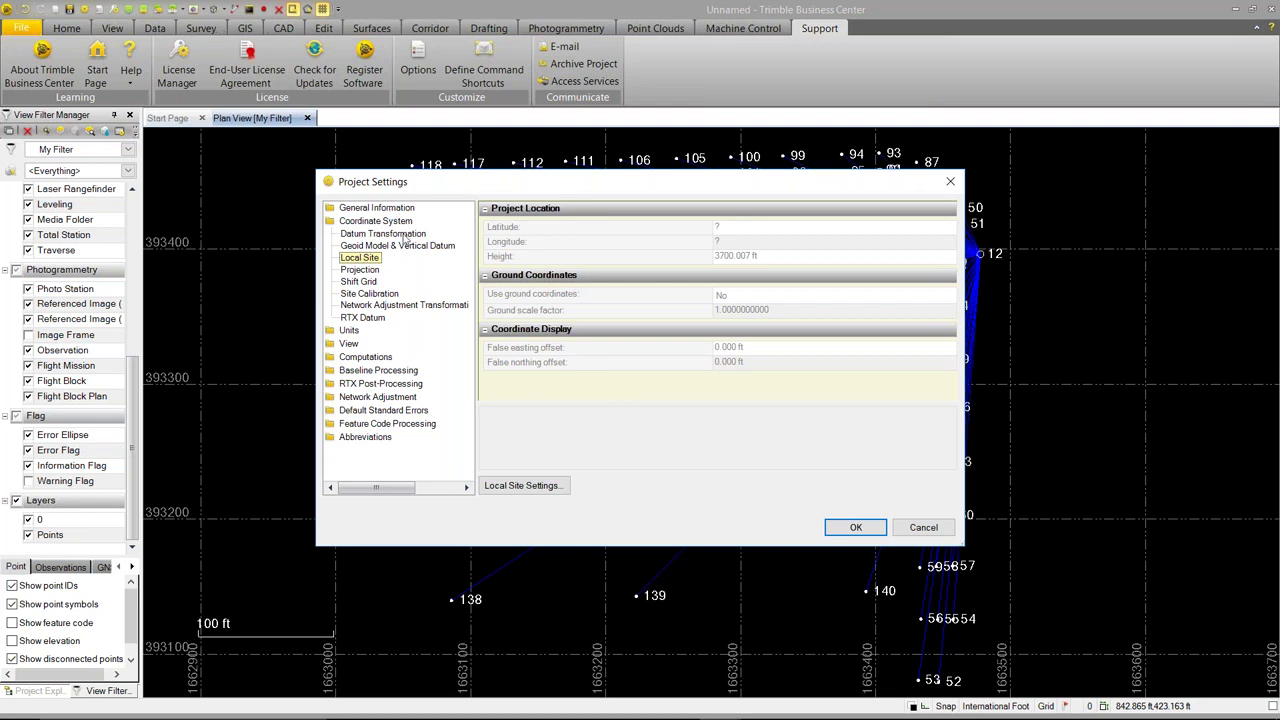
Set the project location in the local site settings to point 12, including its elevation of 4100.578
{"action": "left_click", "coordinate": [506, 490]}
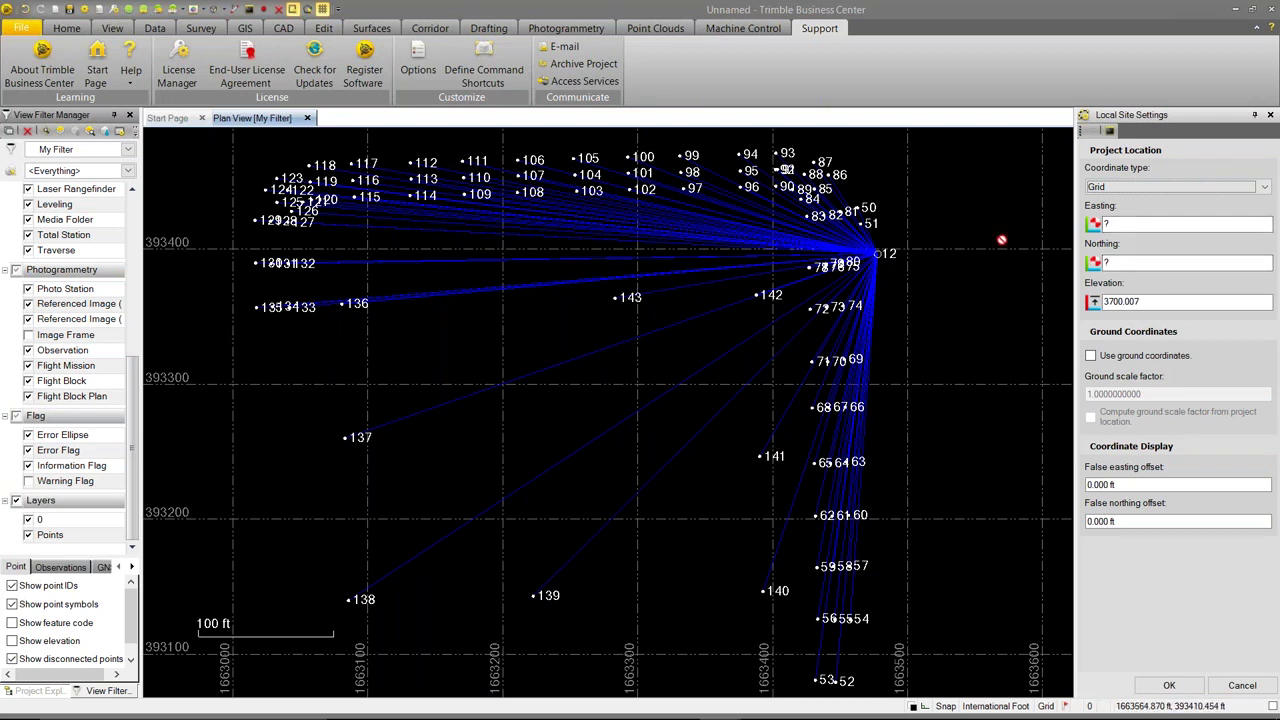
{"action": "left_click", "coordinate": [1109, 222]}
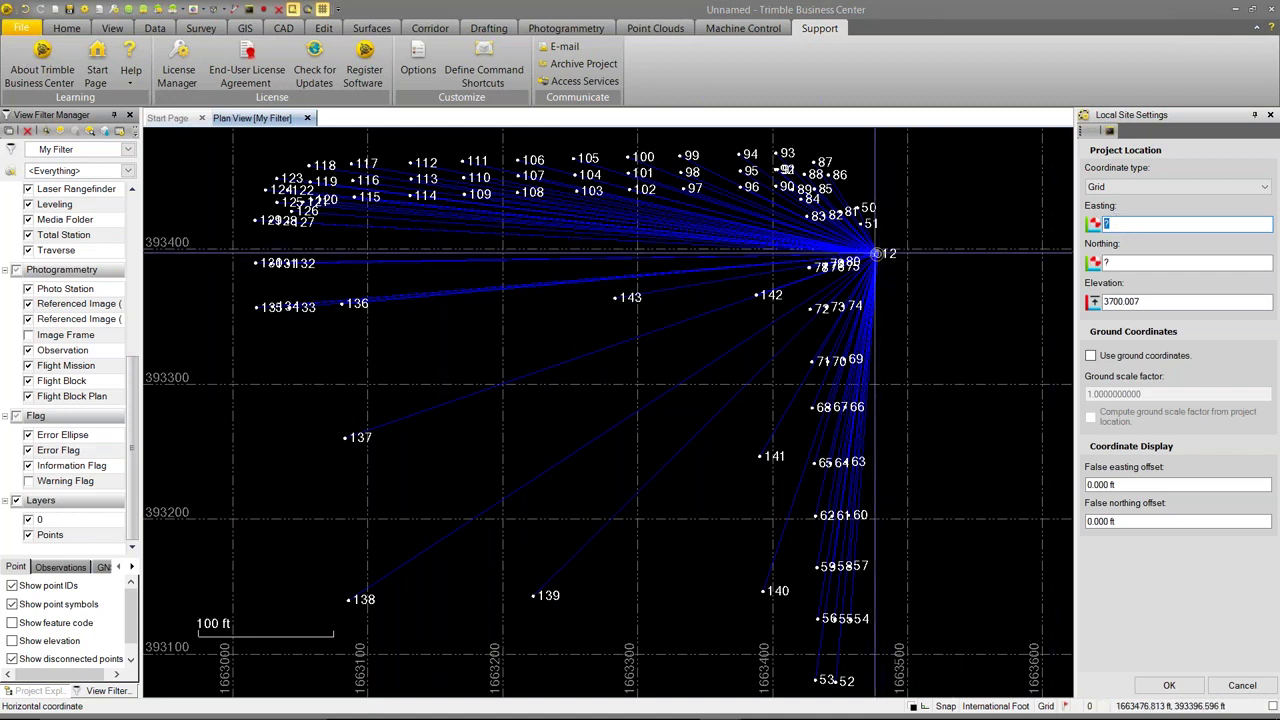
{"action": "left_click", "coordinate": [876, 254]}
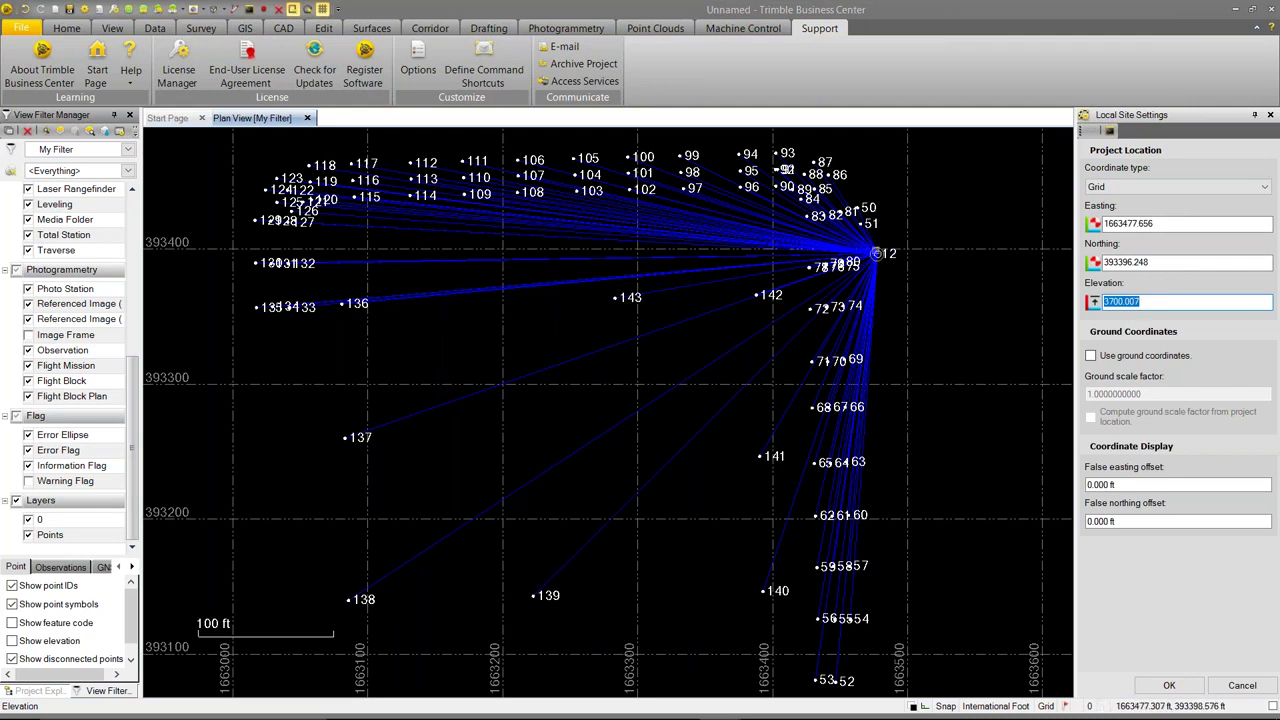
{"action": "left_click", "coordinate": [875, 254]}
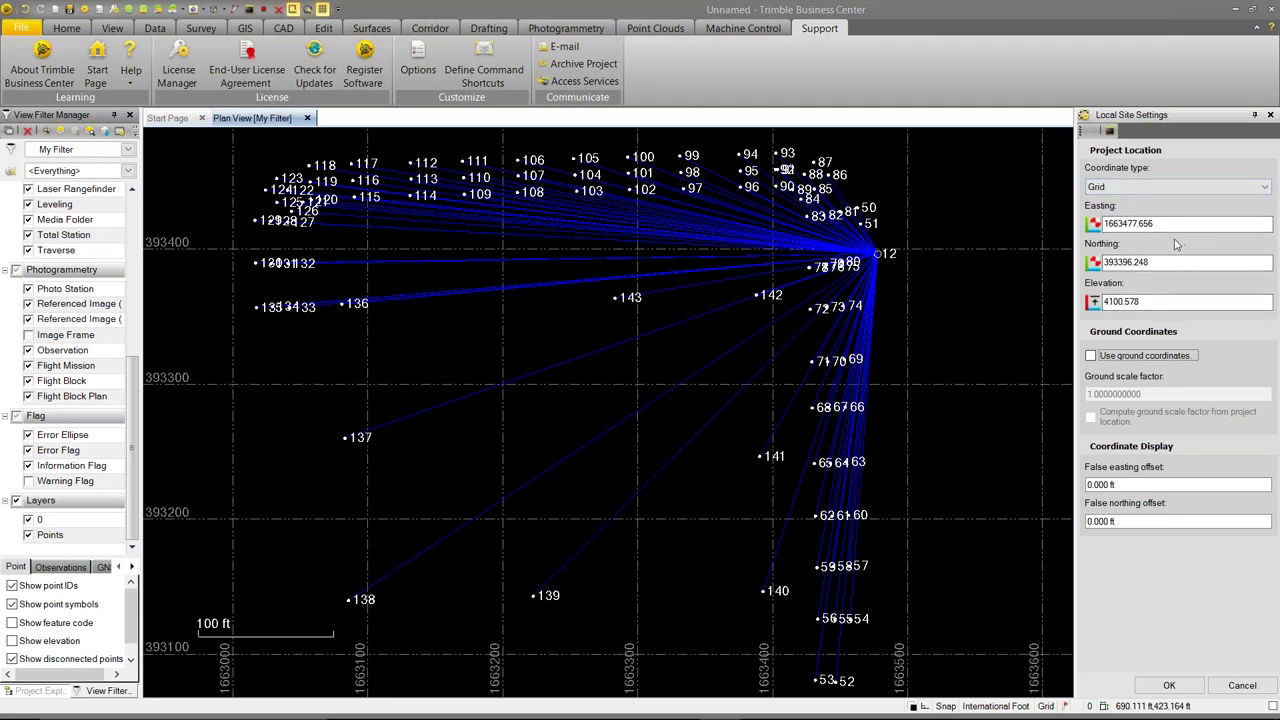
Enable ground coordinates with the ground scale factor computed from the project location, and apply the local site settings
{"action": "left_click", "coordinate": [1090, 358]}
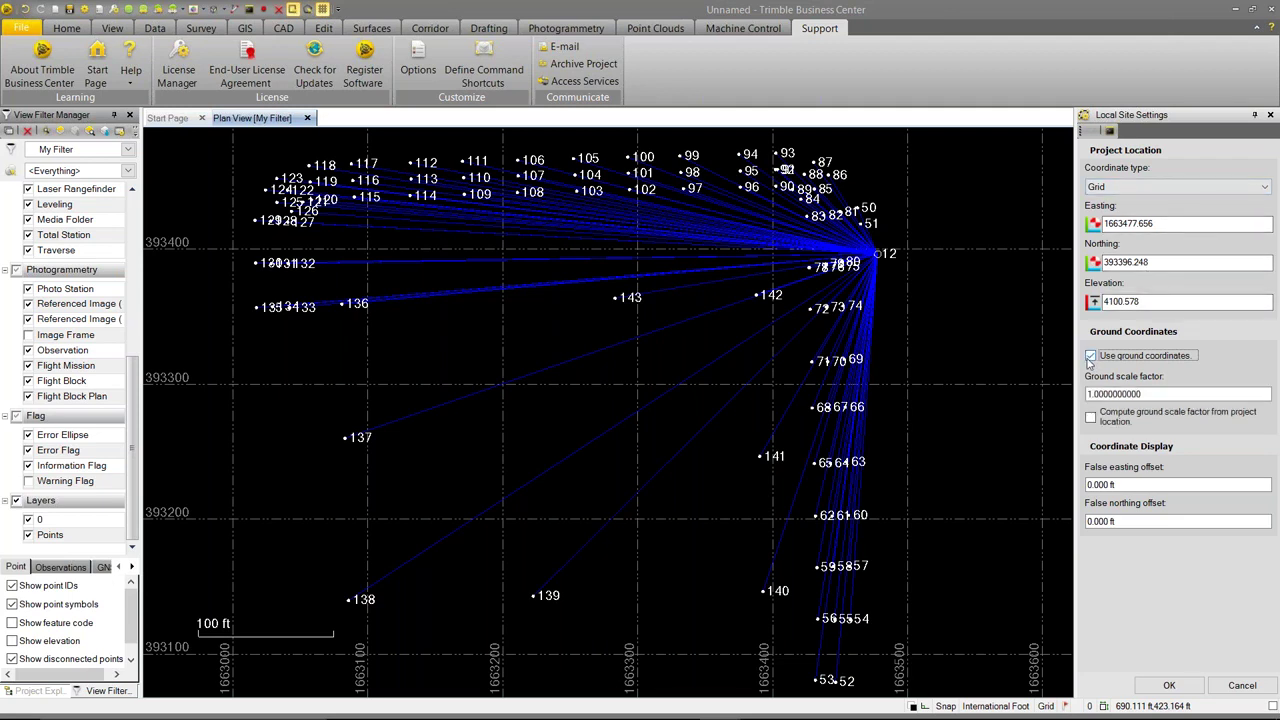
{"action": "left_click", "coordinate": [1091, 419]}
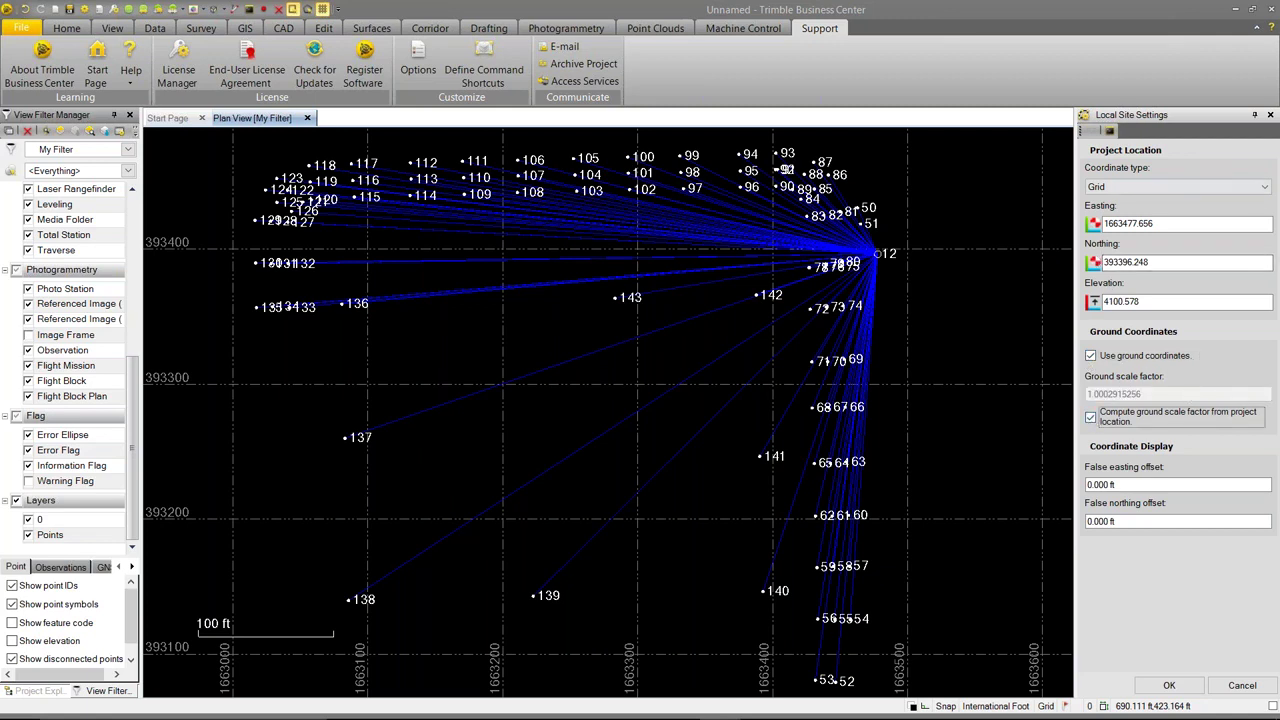
{"action": "key", "text": "Tab"}
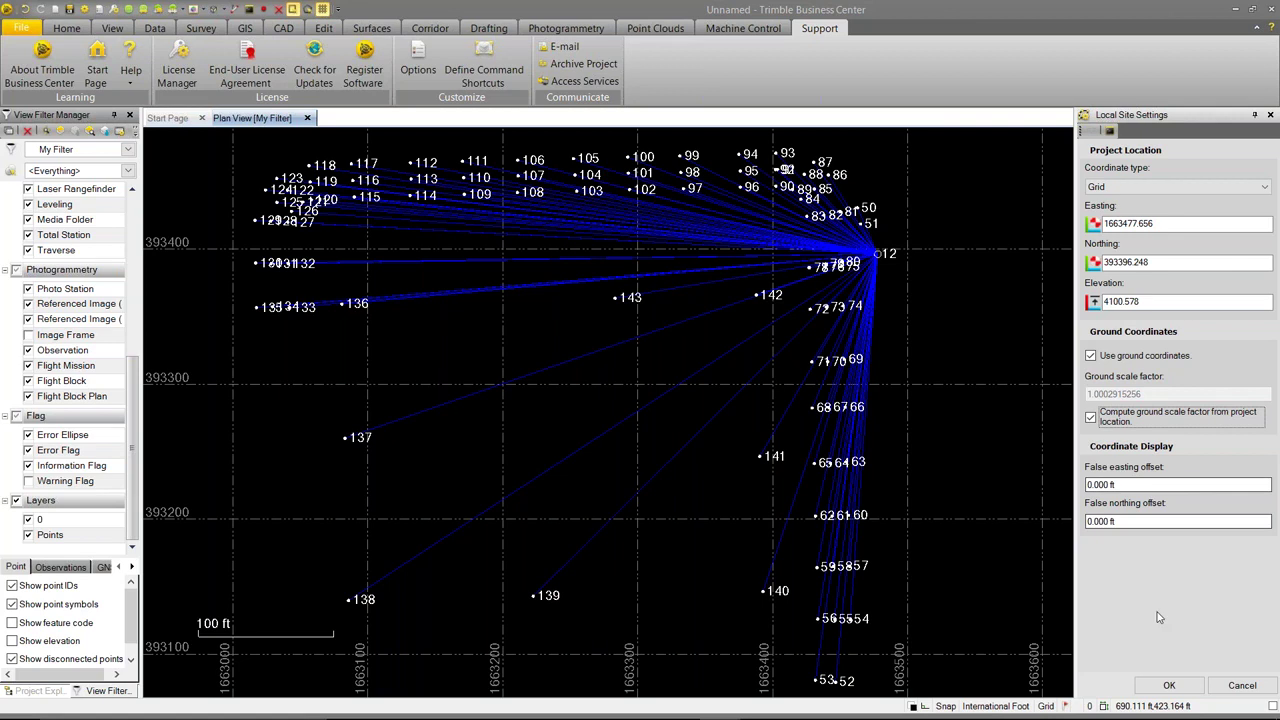
{"action": "left_click", "coordinate": [1170, 686]}
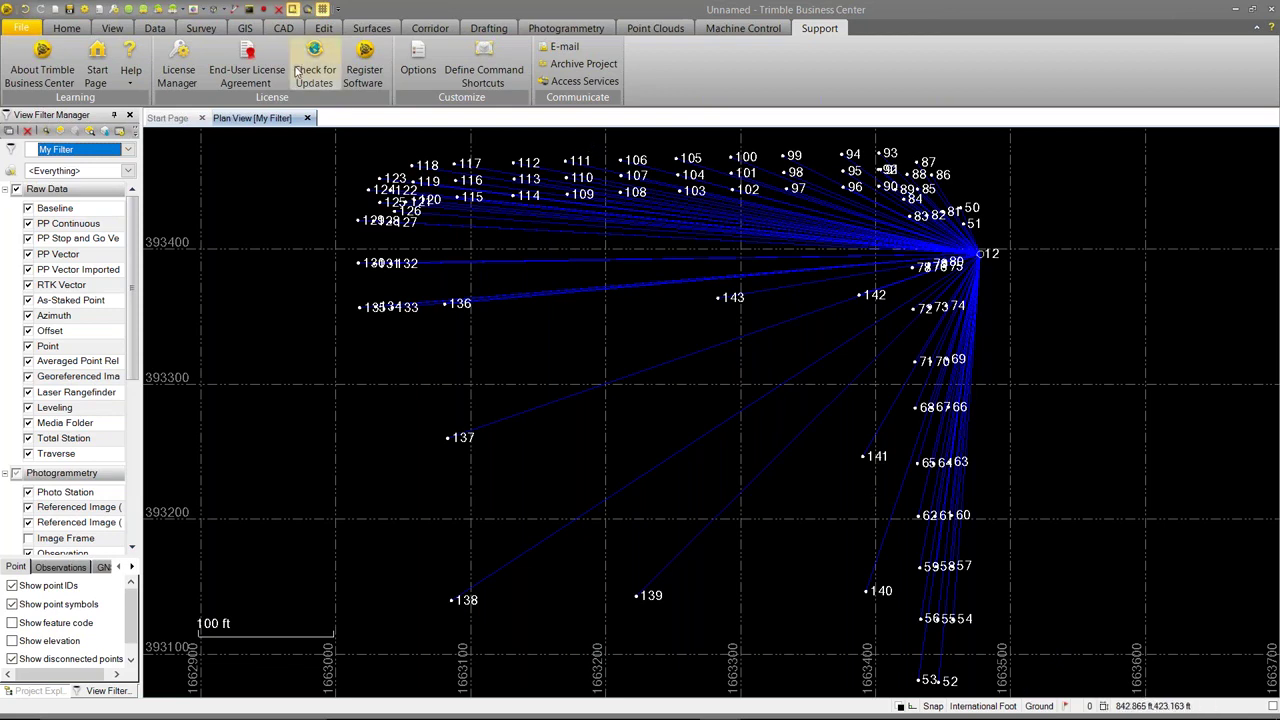
Examine the coordinate system and local site details in a Point List report, and undo the local site settings change
{"action": "left_click", "coordinate": [67, 29]}
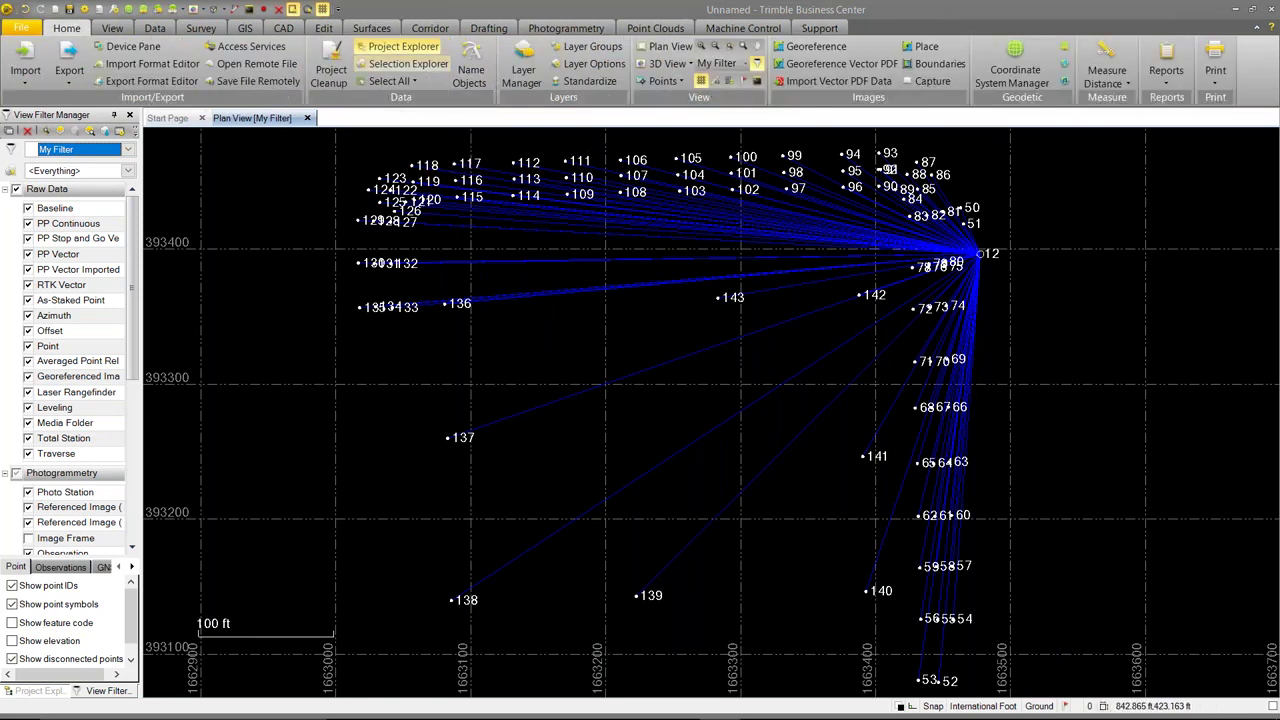
{"action": "left_click", "coordinate": [1166, 70]}
{"action": "left_click", "coordinate": [1160, 190]}
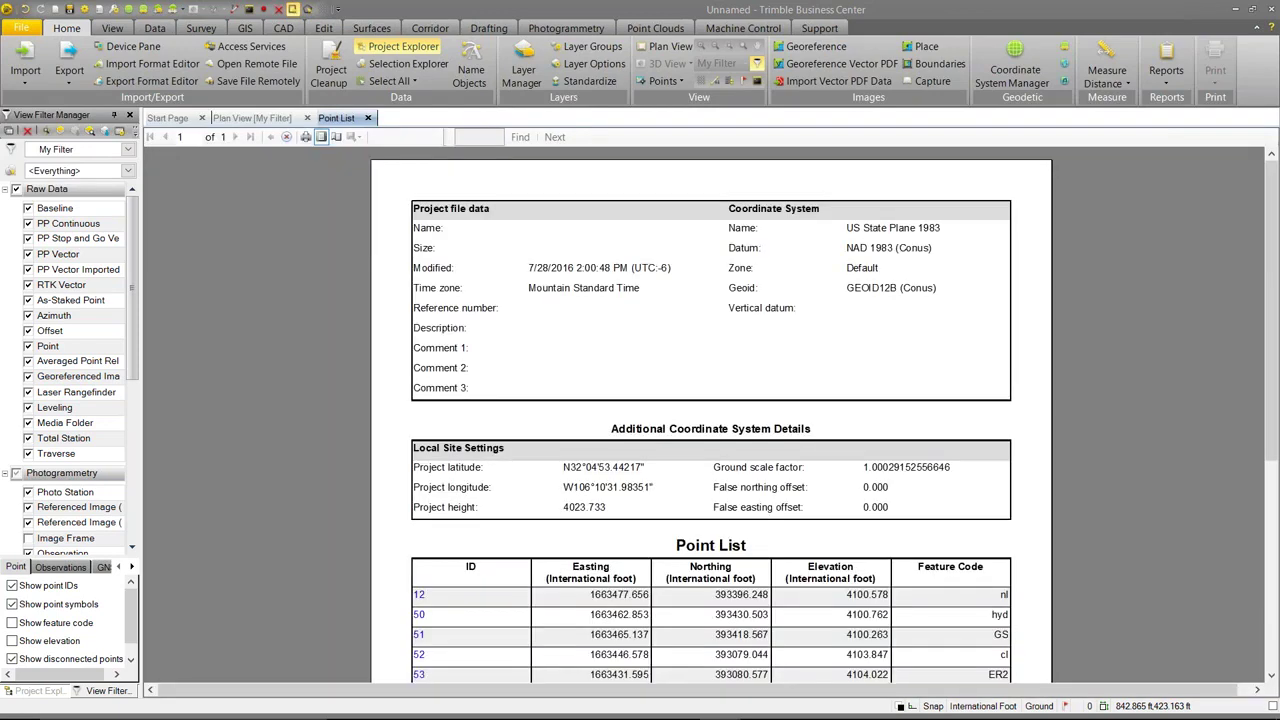
{"action": "scroll", "coordinate": [1153, 195], "scroll_direction": "down", "scroll_amount": 1}
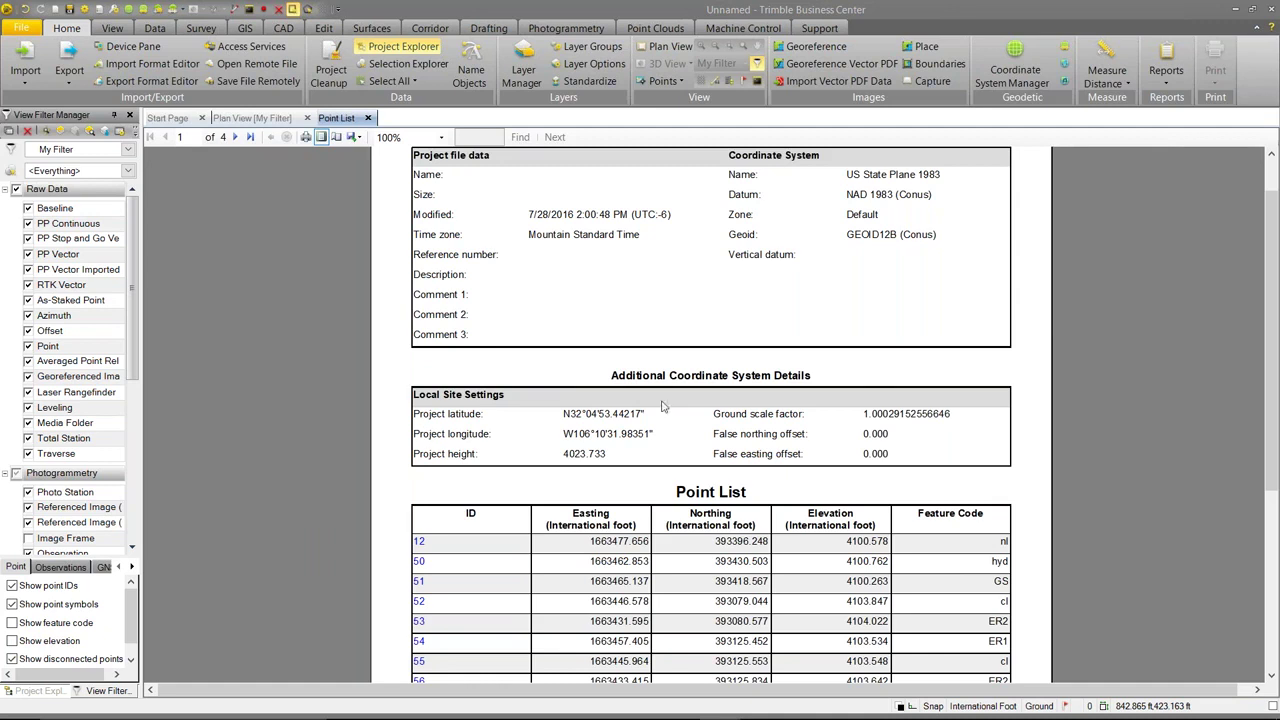
{"action": "scroll", "coordinate": [882, 241], "scroll_direction": "up", "scroll_amount": 1}
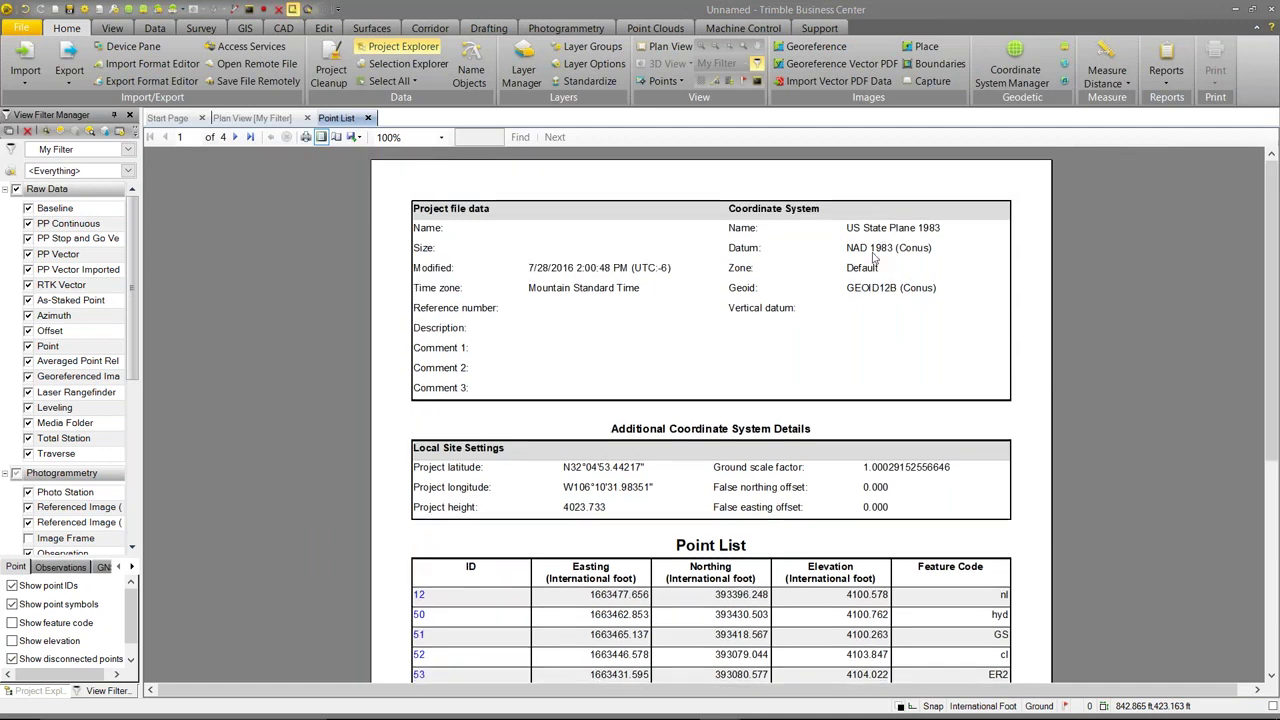
{"action": "scroll", "coordinate": [873, 258], "scroll_direction": "down", "scroll_amount": 3}
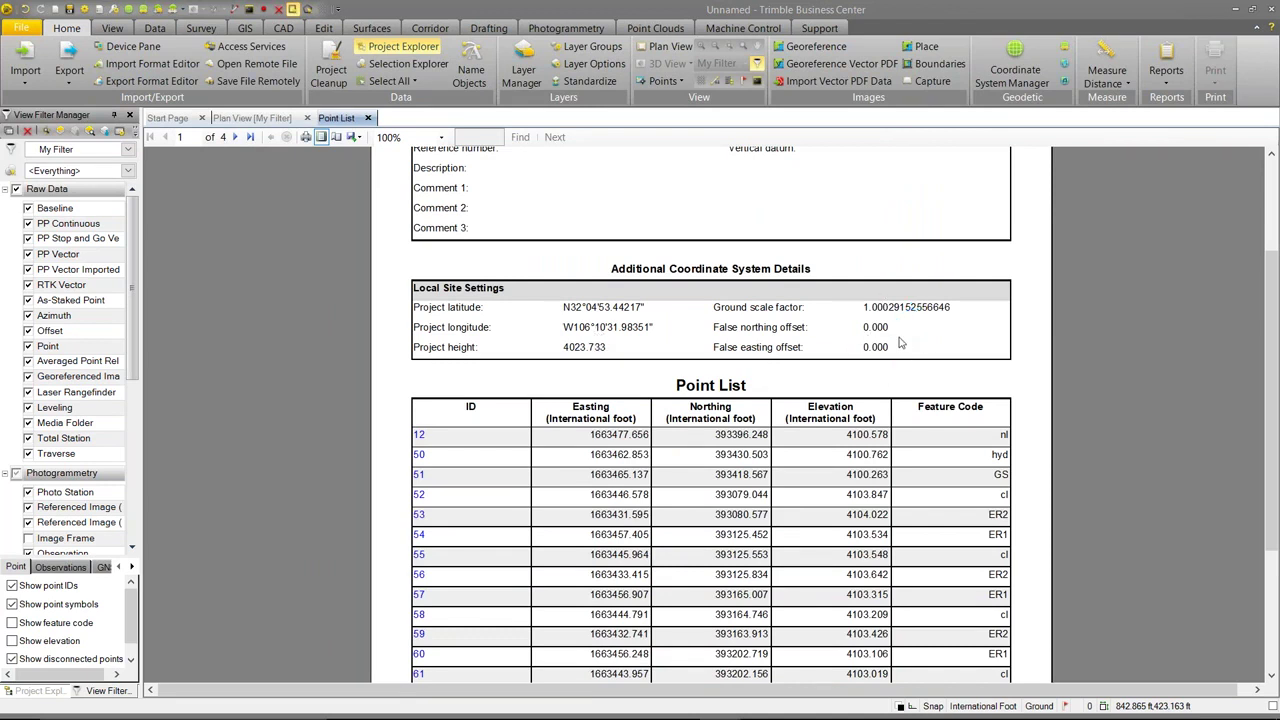
{"action": "scroll", "coordinate": [860, 320], "scroll_direction": "up", "scroll_amount": 3}
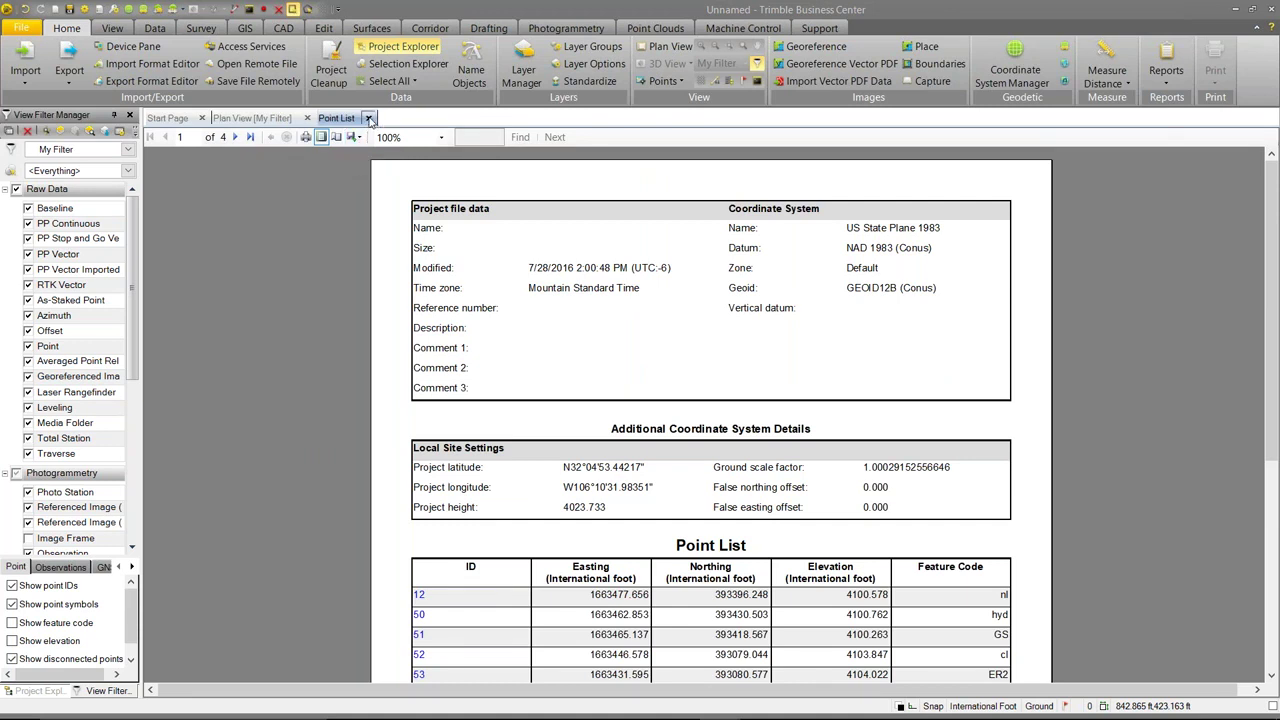
{"action": "left_click", "coordinate": [368, 118]}
{"action": "scroll", "coordinate": [981, 370], "scroll_direction": "down", "scroll_amount": 1}
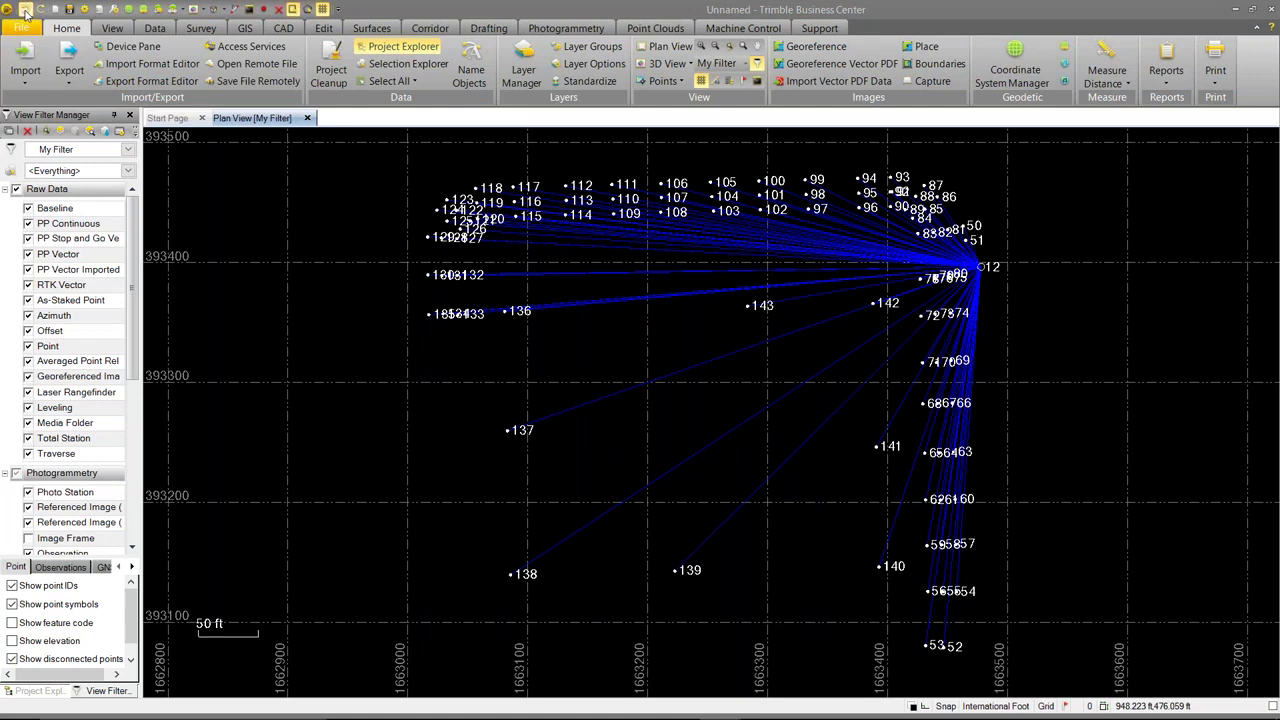
Average all the survey points in the plan view into a new point with ID 10000 and feature code project location
{"action": "scroll", "coordinate": [1015, 562], "scroll_direction": "down", "scroll_amount": 1}
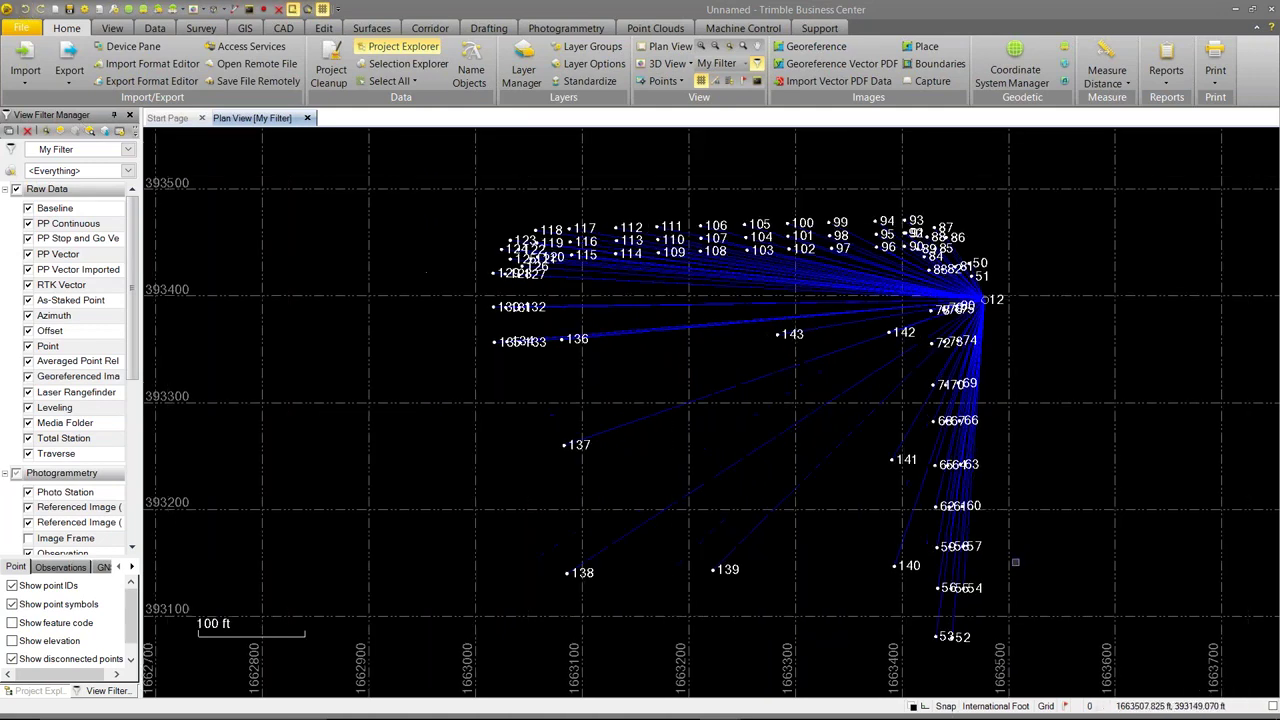
{"action": "scroll", "coordinate": [983, 511], "scroll_direction": "up", "scroll_amount": 1}
{"action": "scroll", "coordinate": [835, 405], "scroll_direction": "down", "scroll_amount": 1}
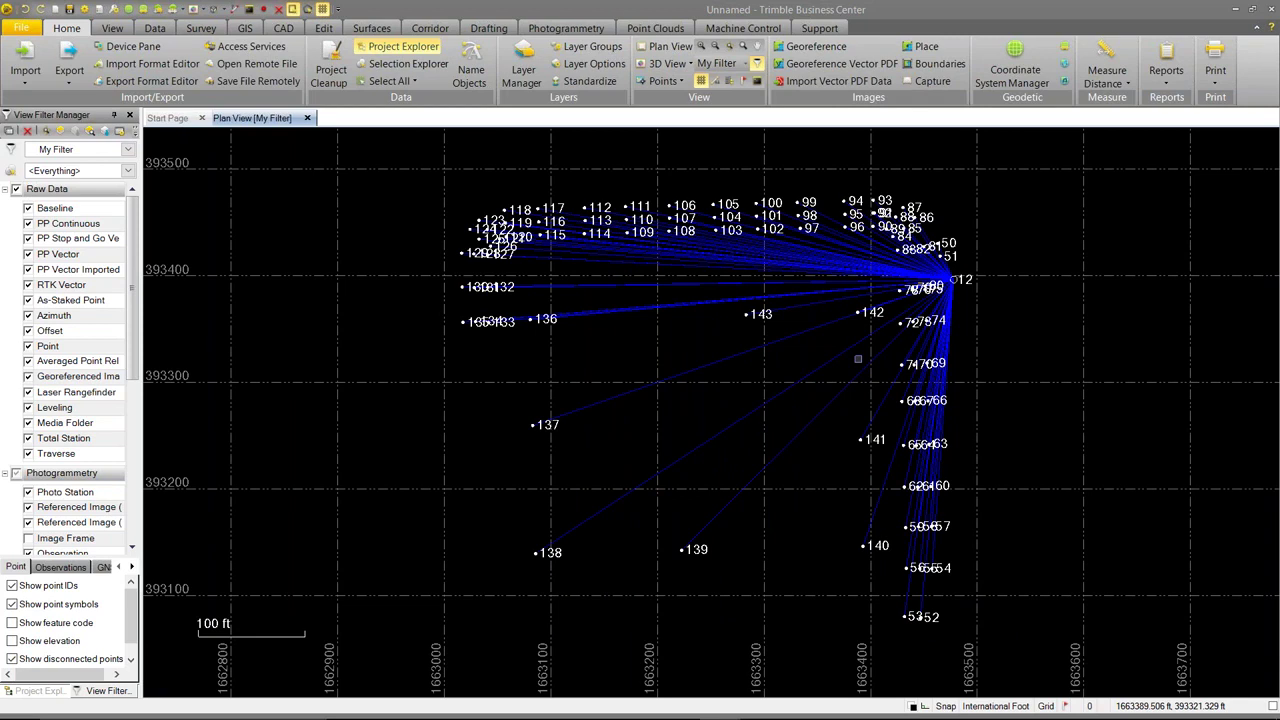
{"action": "scroll", "coordinate": [851, 364], "scroll_direction": "down", "scroll_amount": 1}
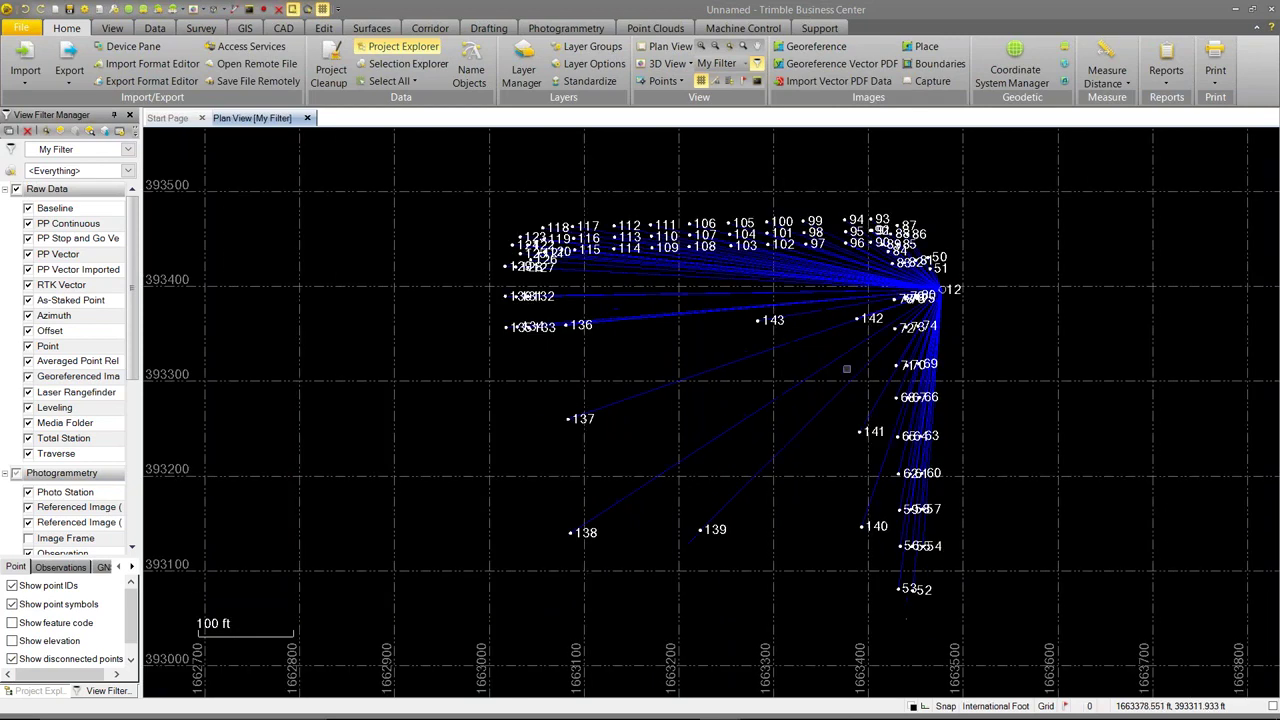
{"action": "scroll", "coordinate": [844, 368], "scroll_direction": "down", "scroll_amount": 1}
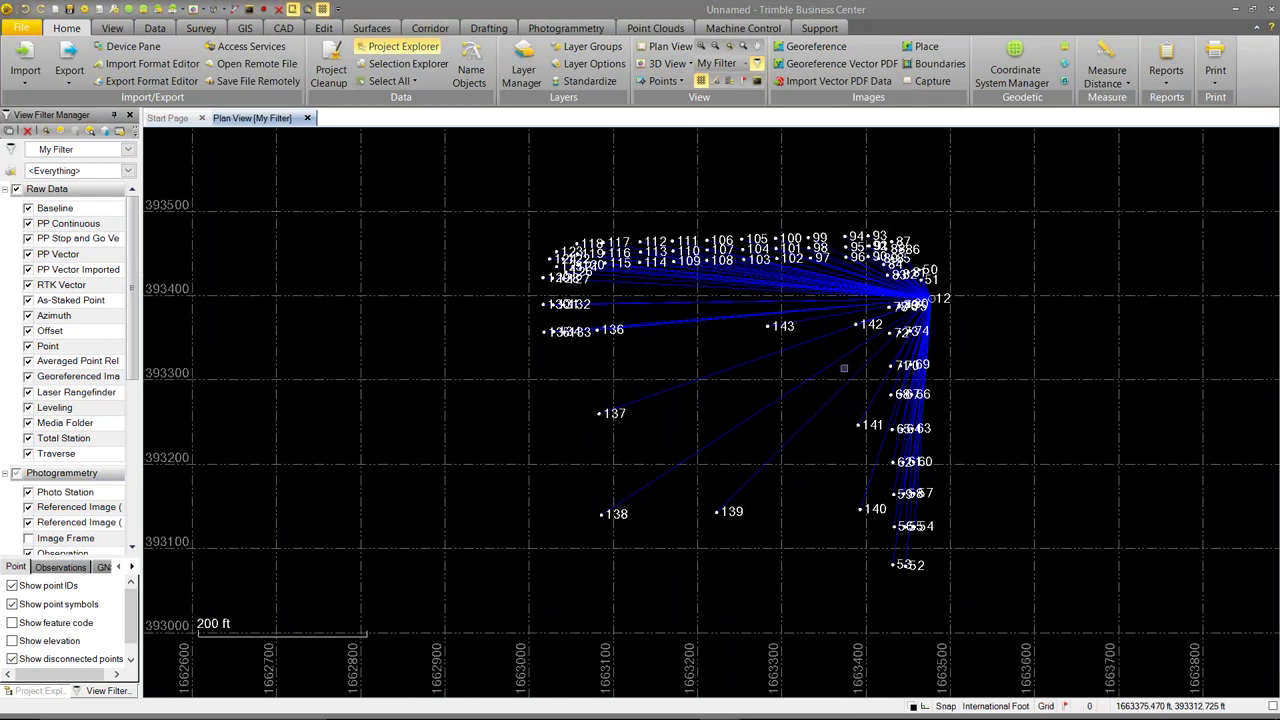
{"action": "scroll", "coordinate": [844, 368], "scroll_direction": "down", "scroll_amount": 1}
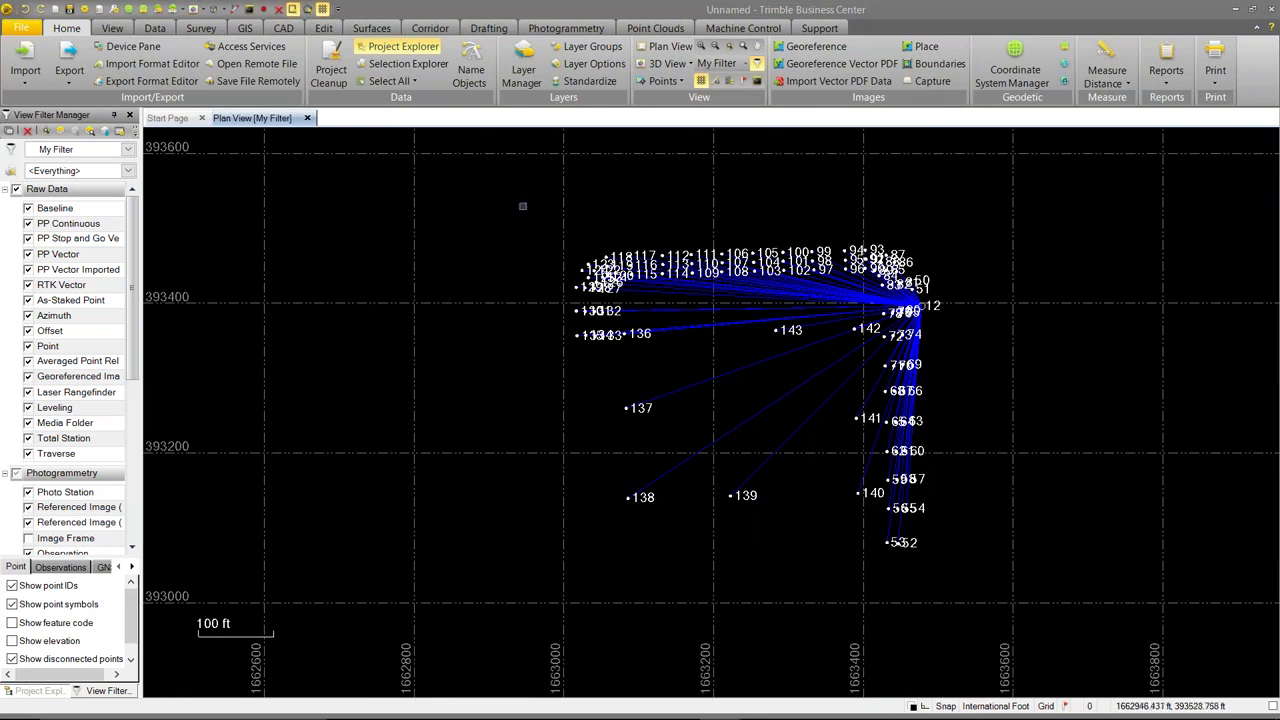
{"action": "left_click_drag", "start_coordinate": [527, 187], "coordinate": [994, 582]}
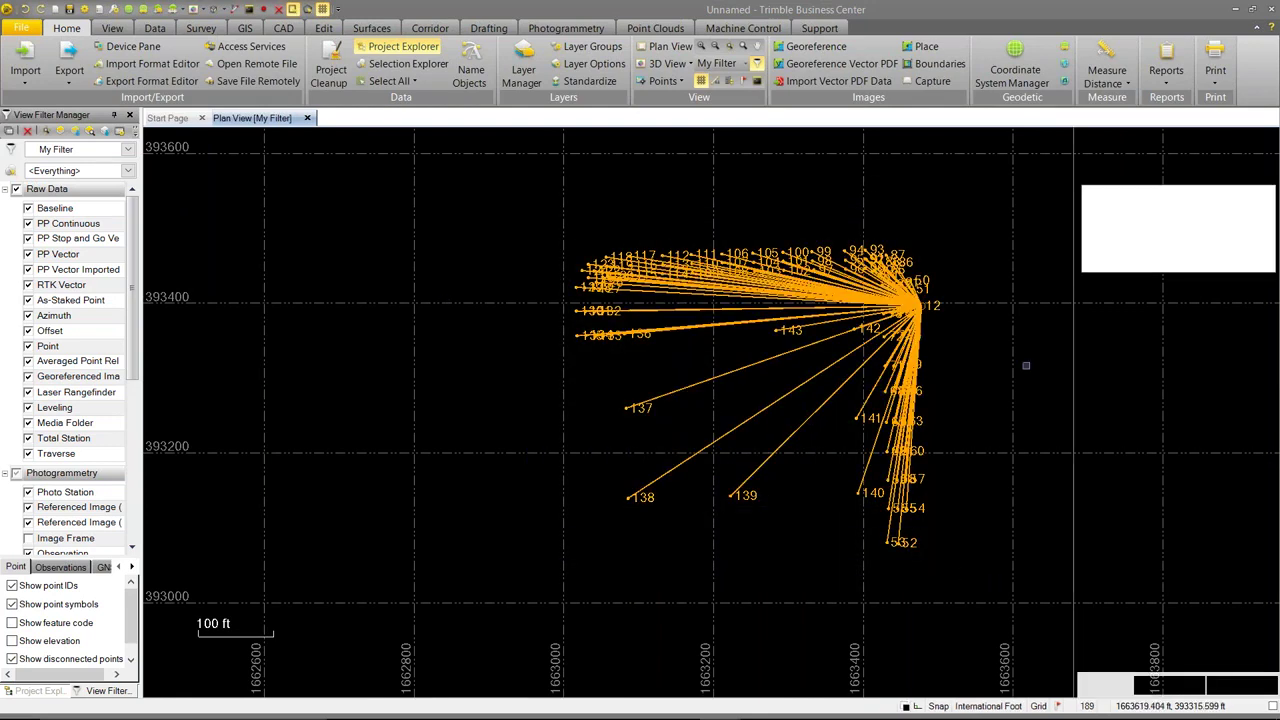
{"action": "type", "text": "averag"}
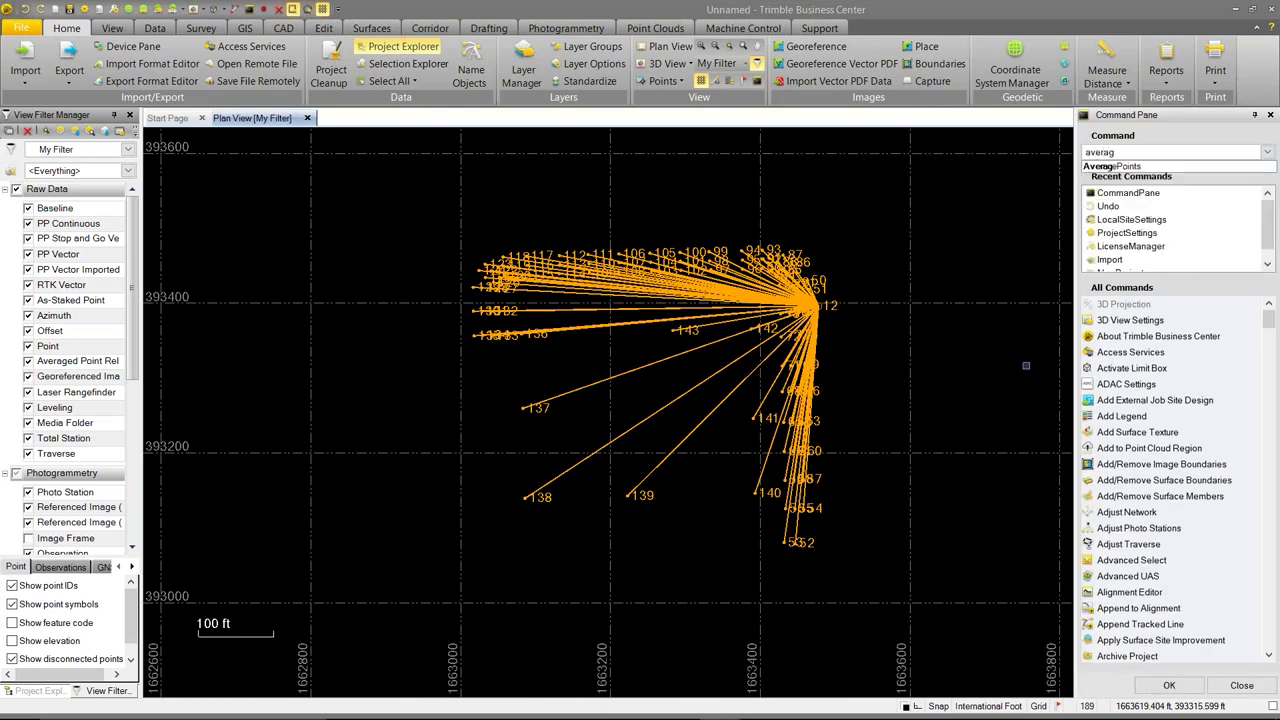
{"action": "left_click", "coordinate": [1140, 167]}
{"action": "key", "text": "Return"}
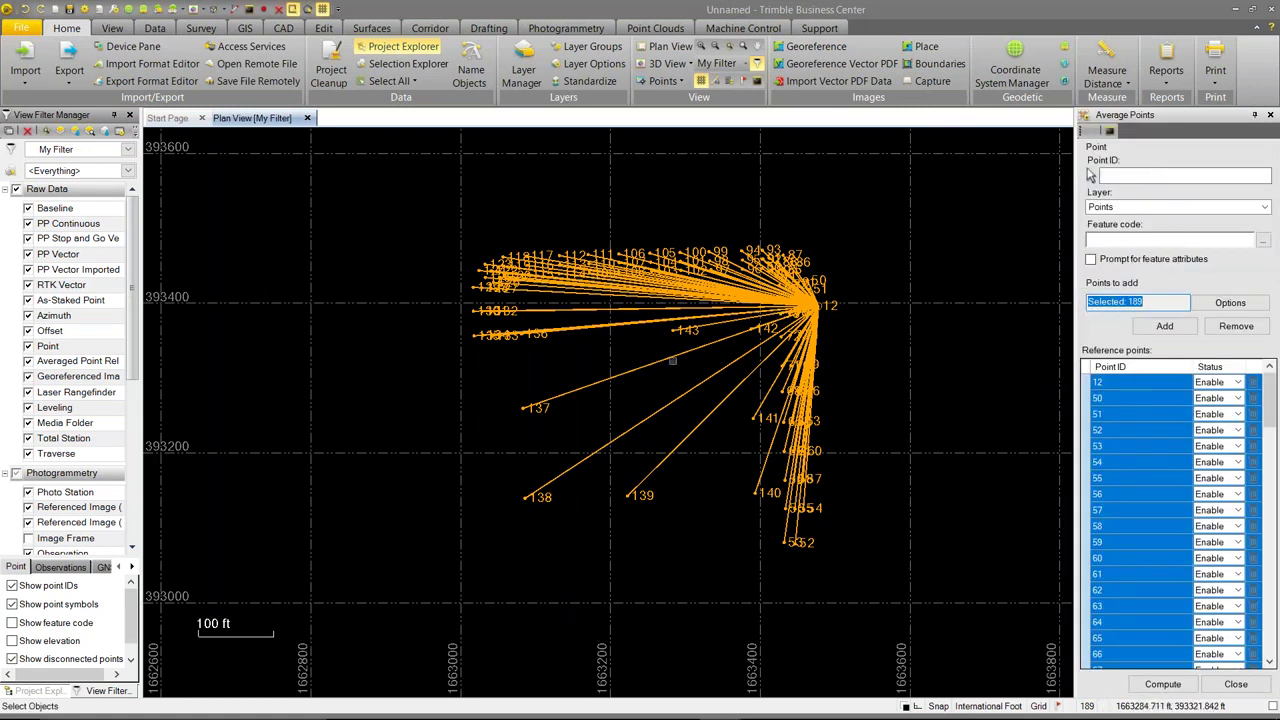
{"action": "left_click", "coordinate": [1113, 177]}
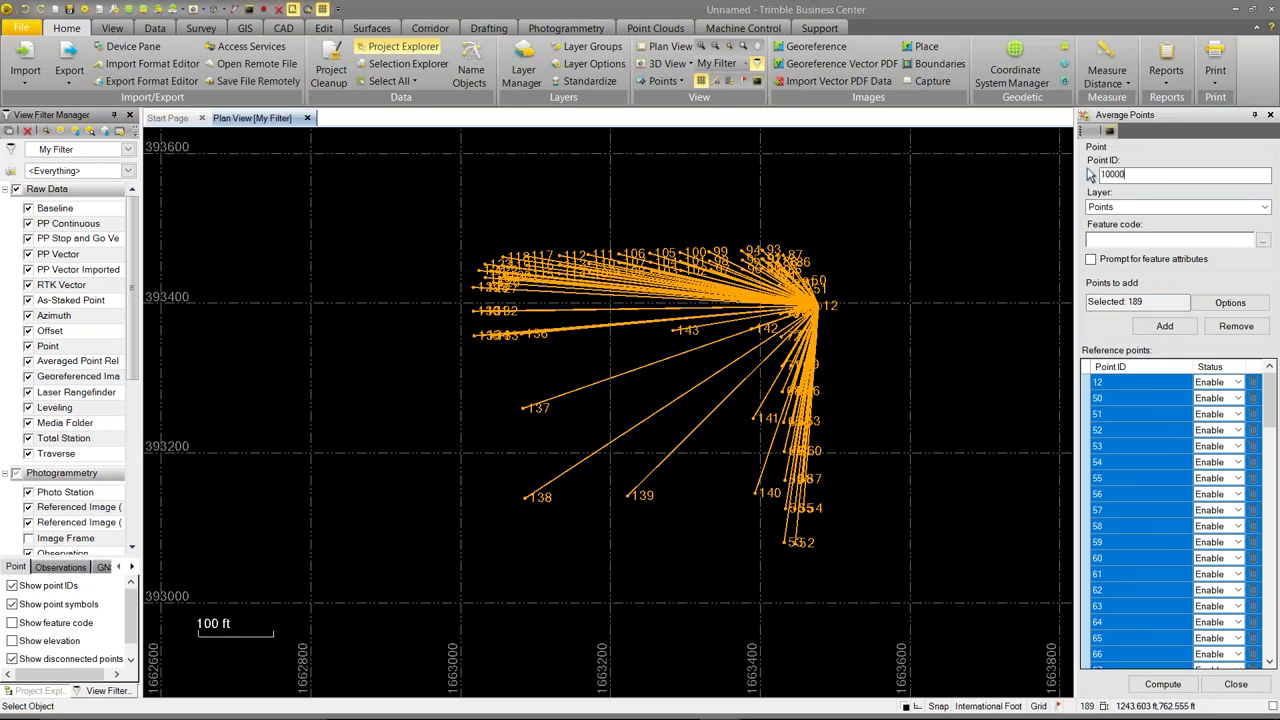
{"action": "left_click", "coordinate": [1130, 234]}
{"action": "type", "text": "project location"}
{"action": "left_click", "coordinate": [1158, 685]}
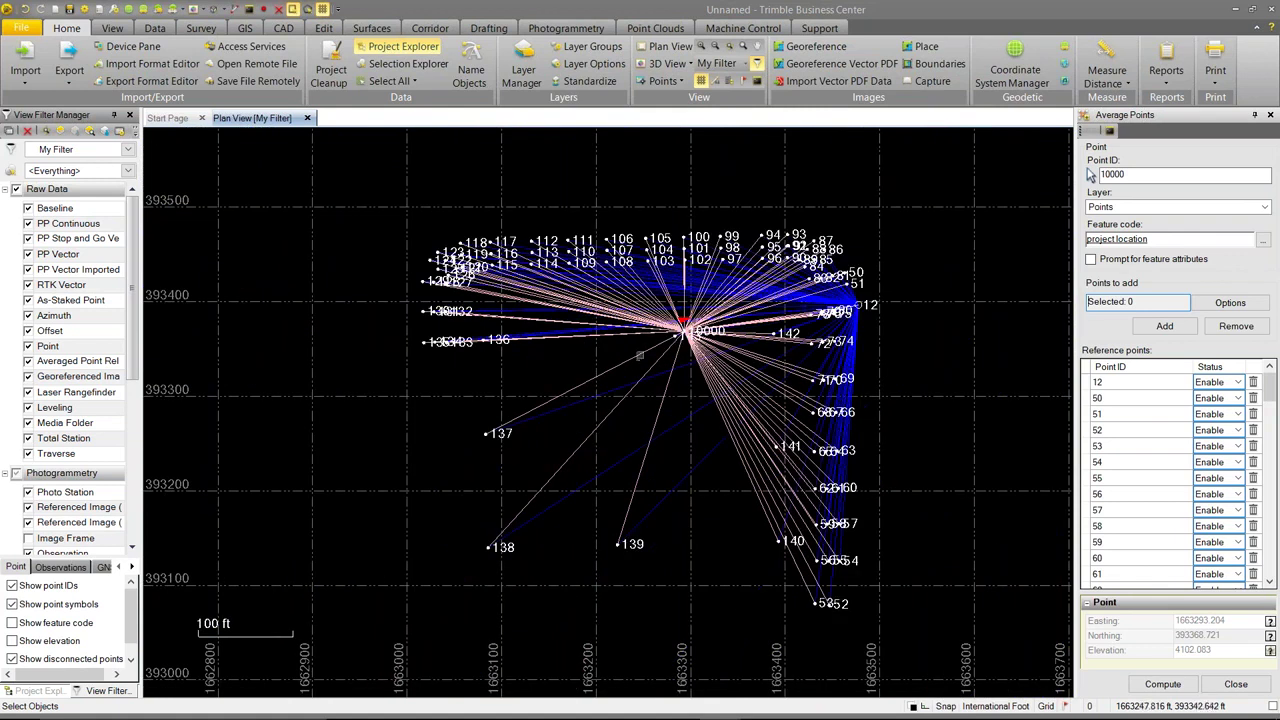
{"action": "middle_click_drag", "start_coordinate": [640, 367], "coordinate": [594, 345]}
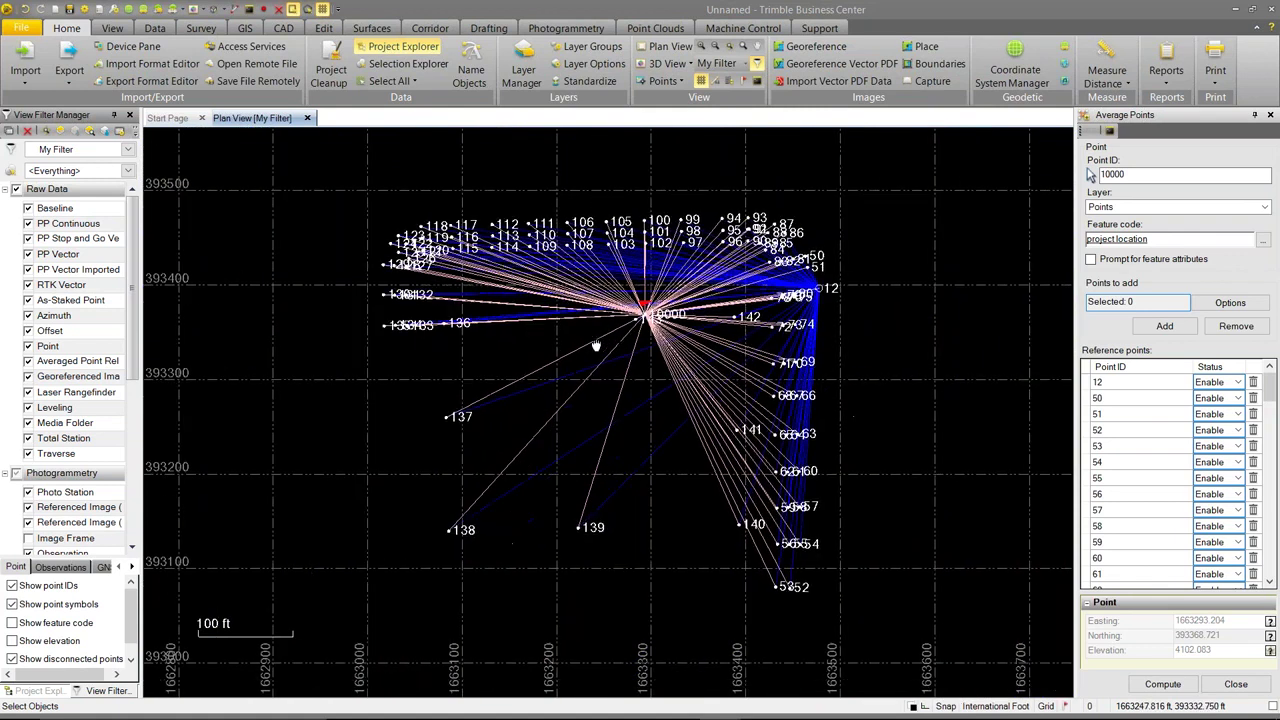
{"action": "left_click", "coordinate": [1270, 115]}
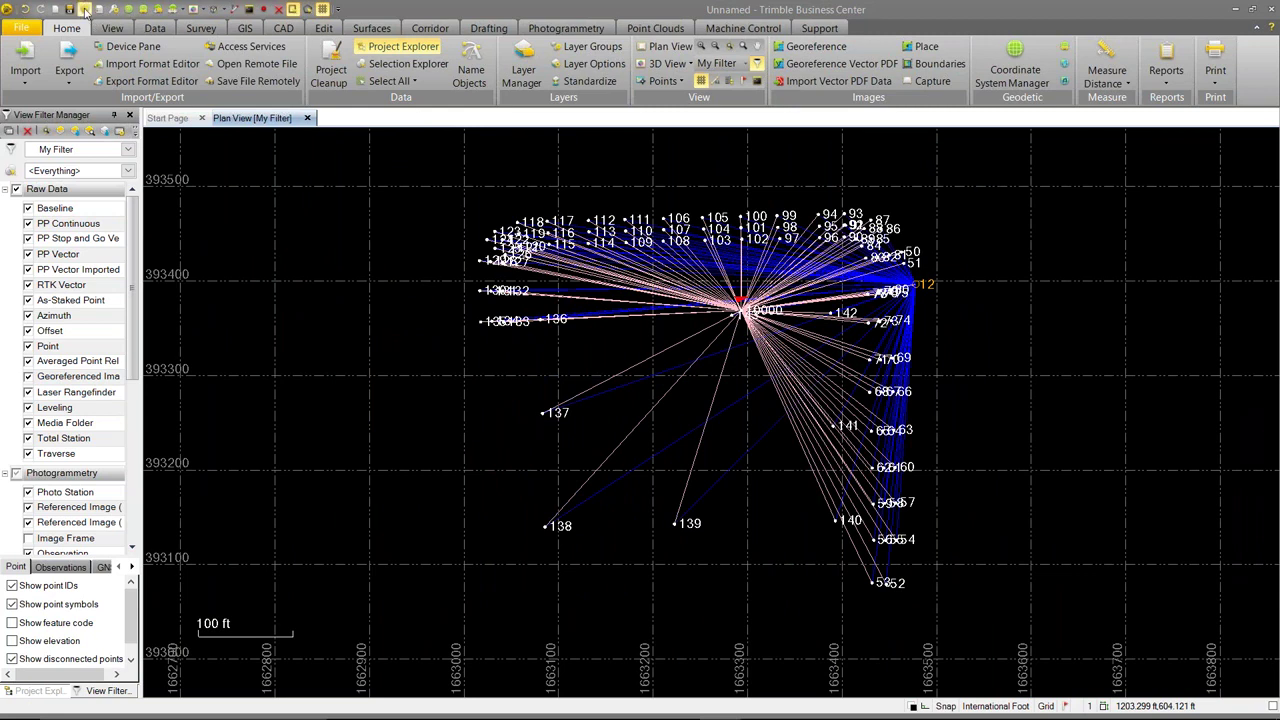
Set the project location in the local site settings to the averaged point 10000, including its elevation of 4102.083
{"action": "left_click", "coordinate": [210, 30]}
{"action": "left_click", "coordinate": [725, 60]}
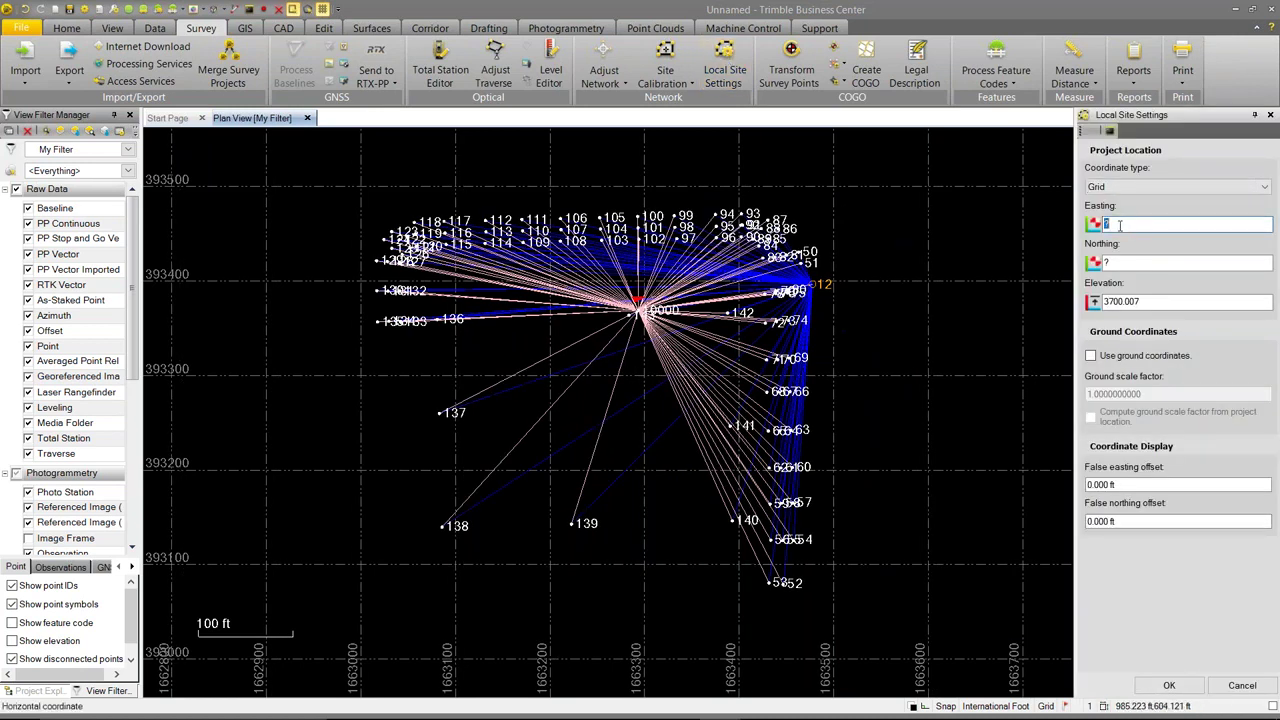
{"action": "scroll", "coordinate": [640, 314], "scroll_direction": "up", "scroll_amount": 3}
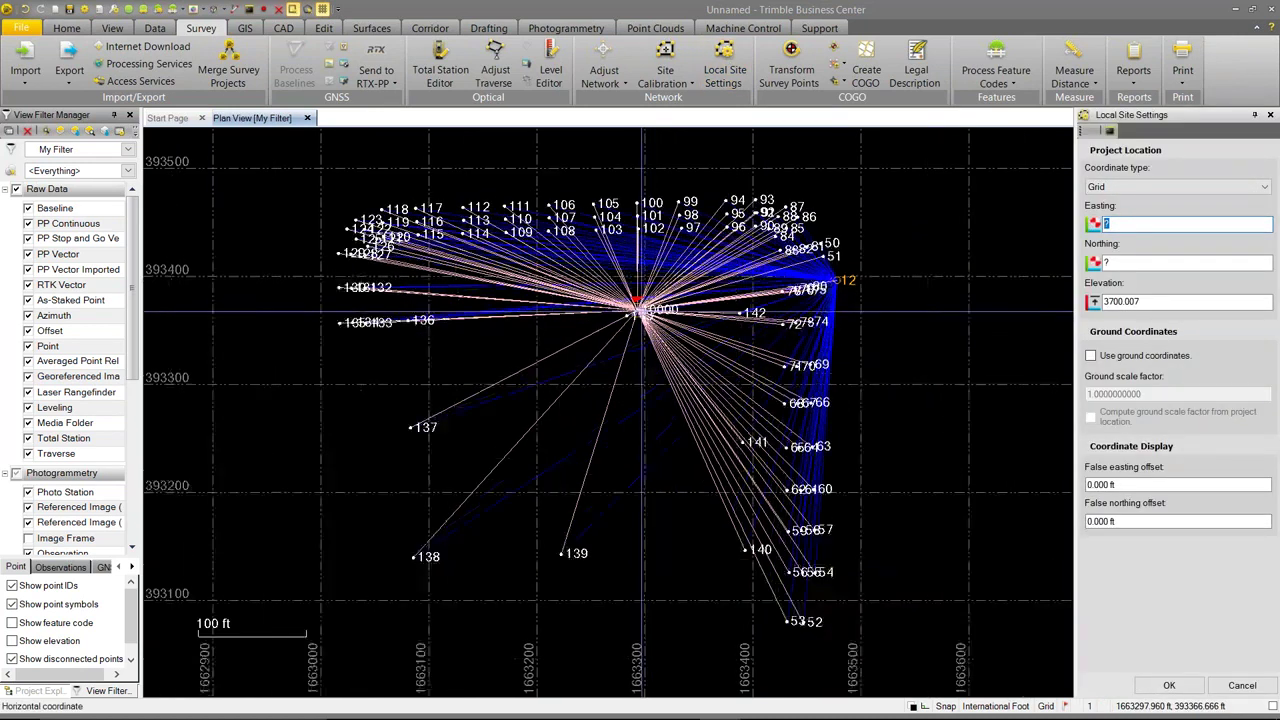
{"action": "scroll", "coordinate": [634, 300], "scroll_direction": "up", "scroll_amount": 3}
{"action": "left_click", "coordinate": [634, 300]}
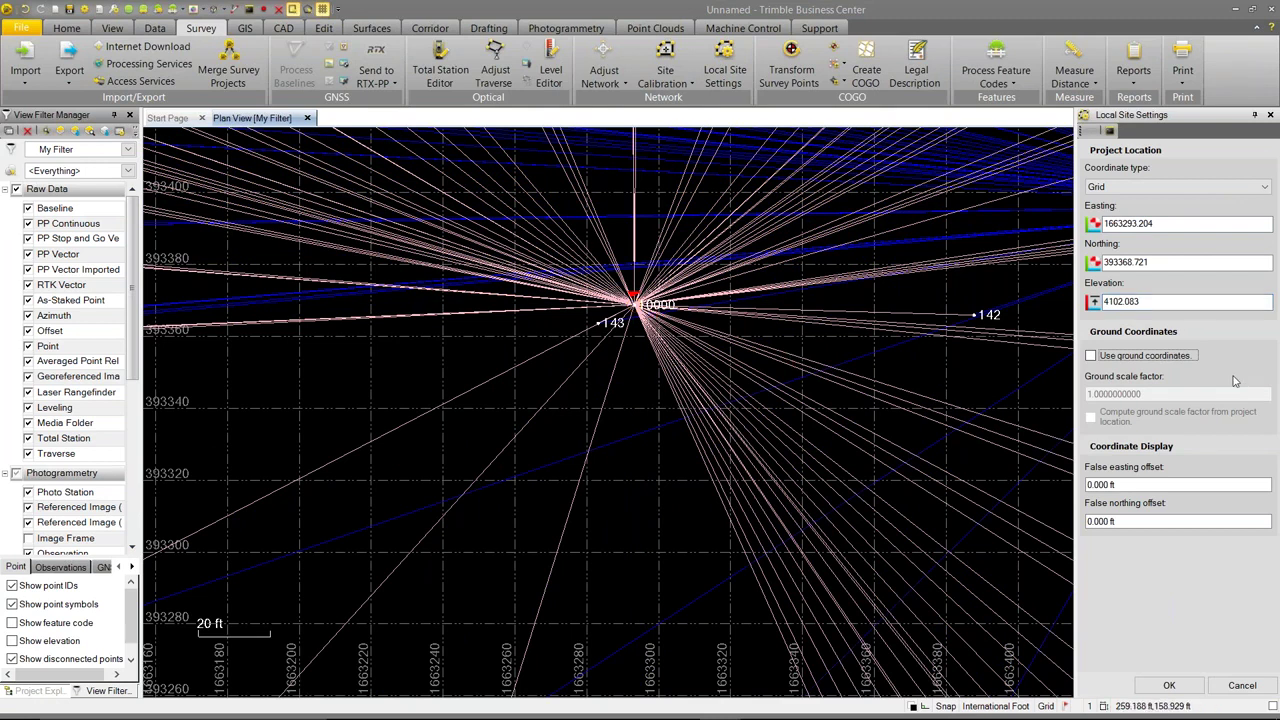
Apply ground coordinates with the scale factor computed from the project location, and undo the local site settings and the averaged point
{"action": "left_click", "coordinate": [1090, 356]}
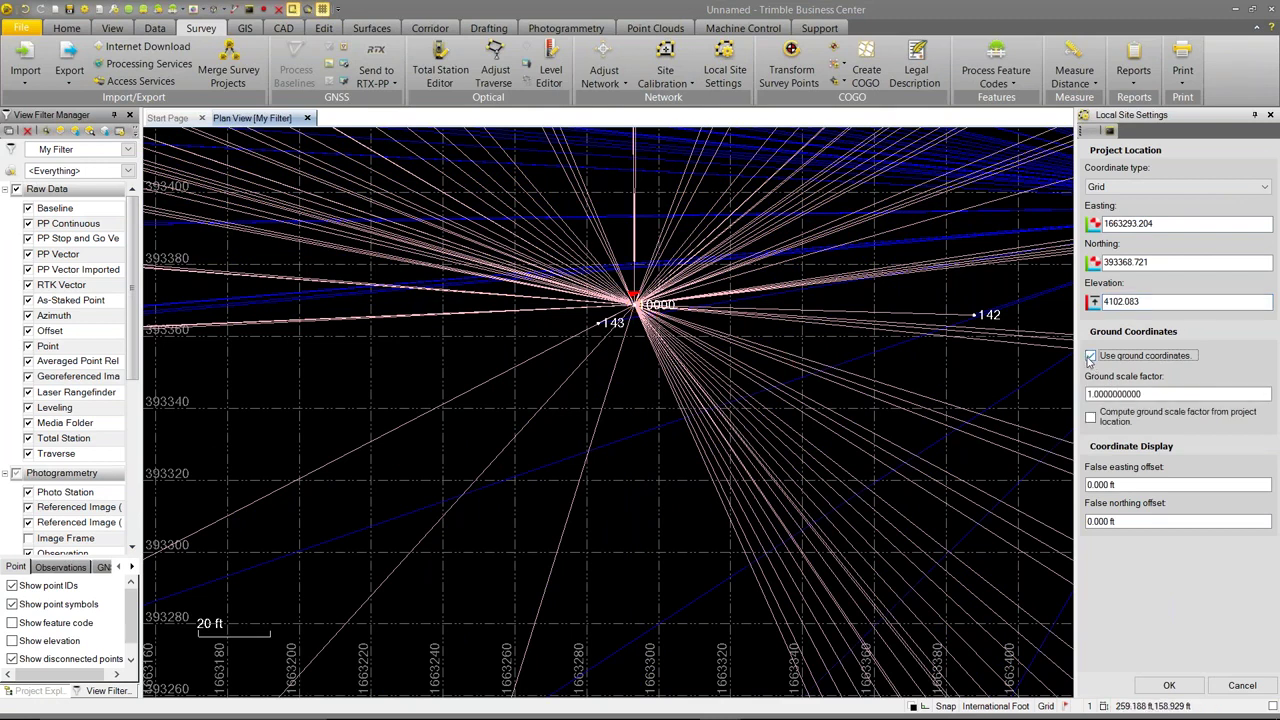
{"action": "left_click", "coordinate": [1091, 418]}
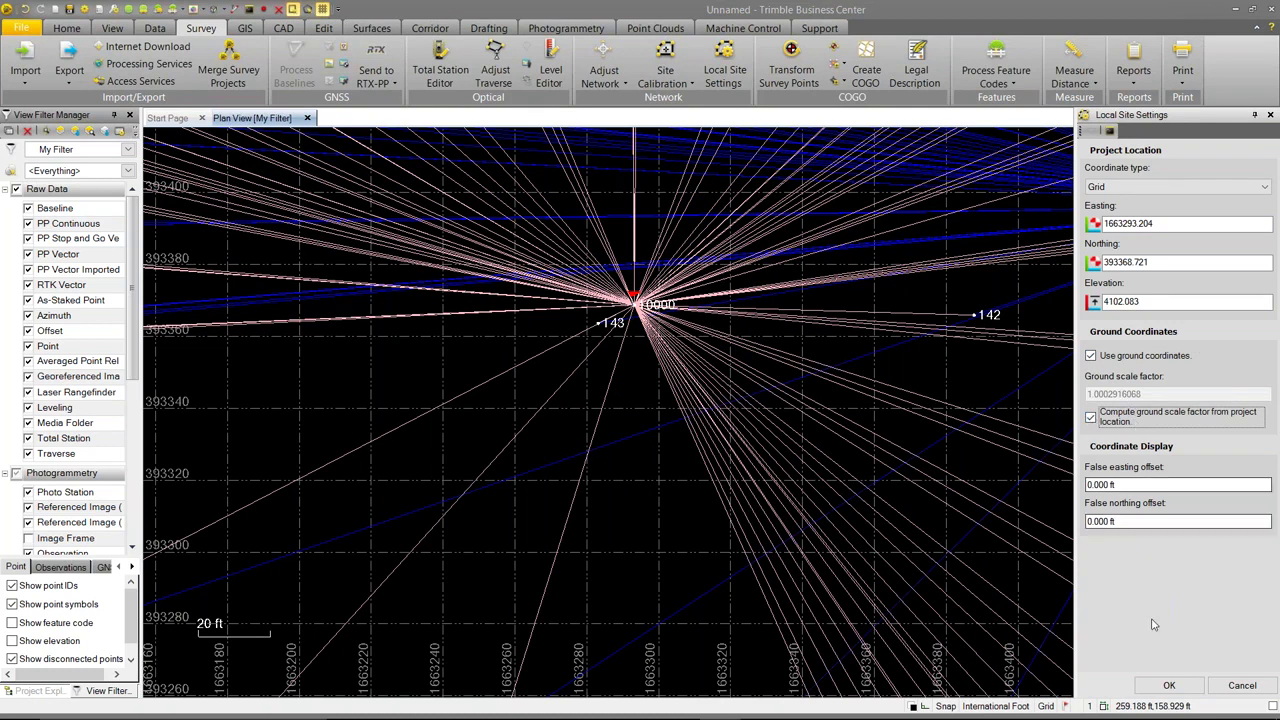
{"action": "left_click", "coordinate": [1170, 685]}
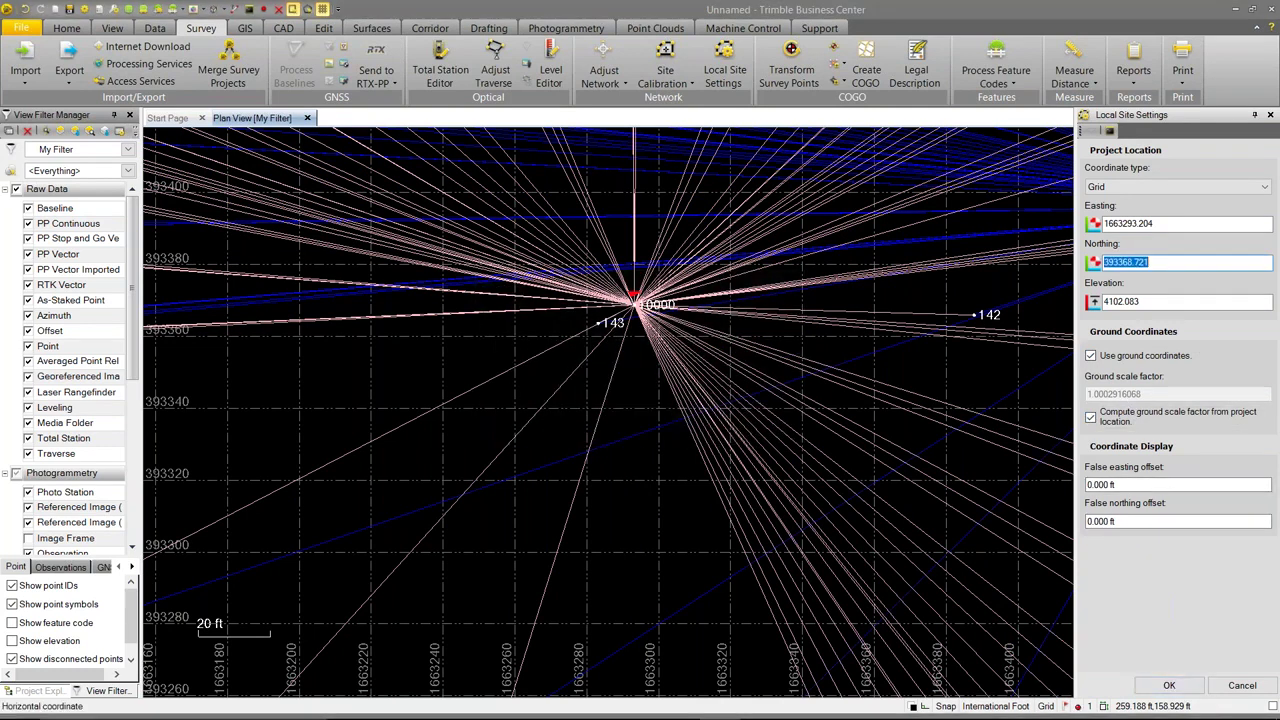
{"action": "scroll", "coordinate": [978, 403], "scroll_direction": "down", "scroll_amount": 5}
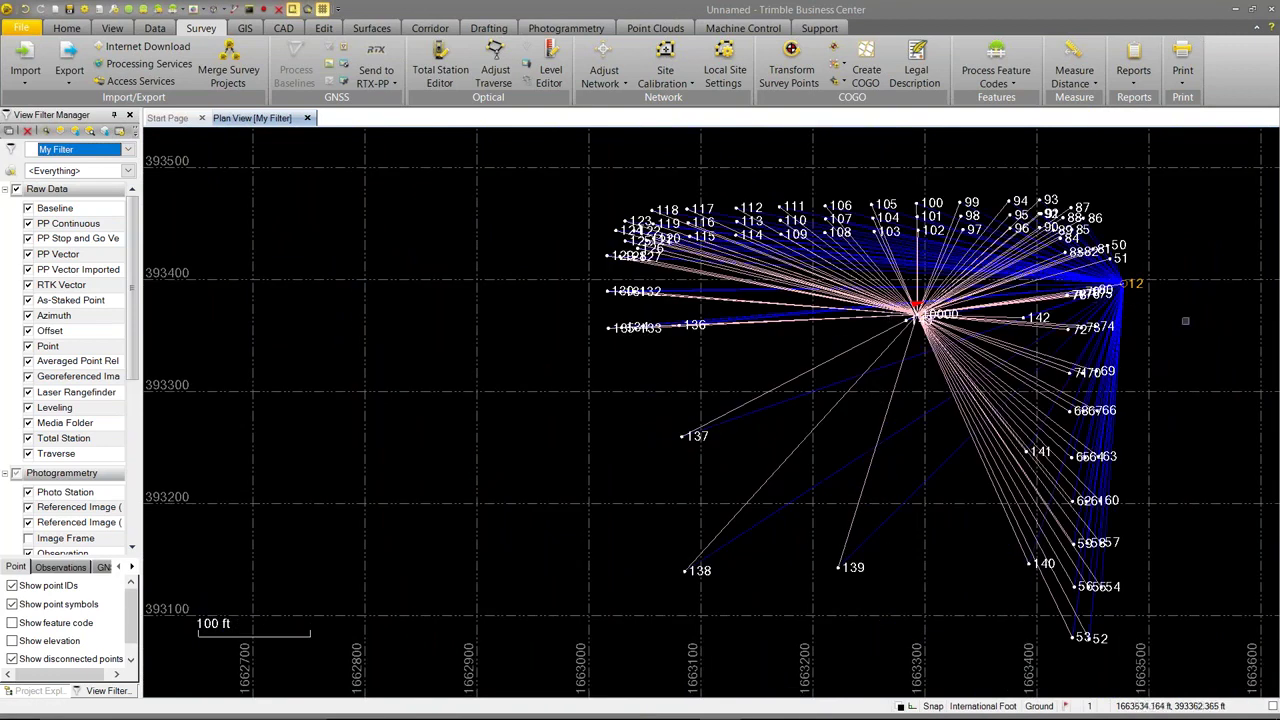
{"action": "left_click", "coordinate": [27, 8]}
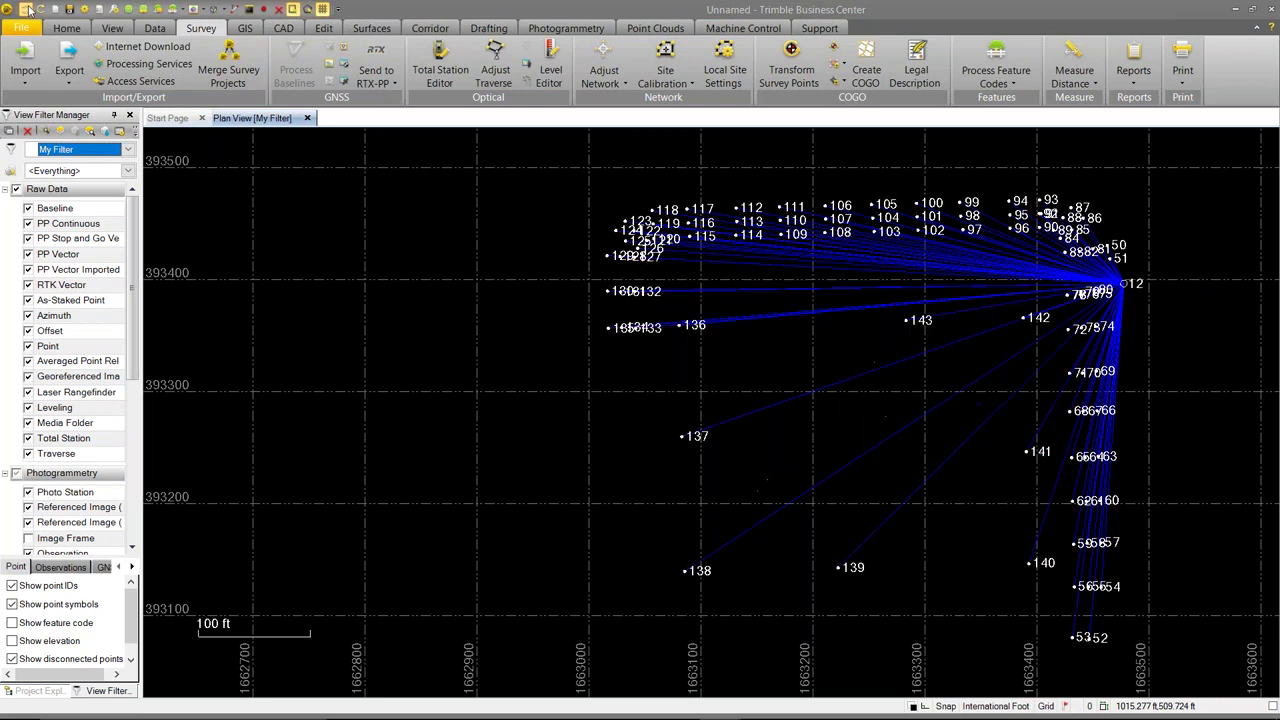
Select the four outer corner points 87, 123, 138 and 52 together in the plan view
{"action": "mouse_move", "coordinate": [1045, 262]}
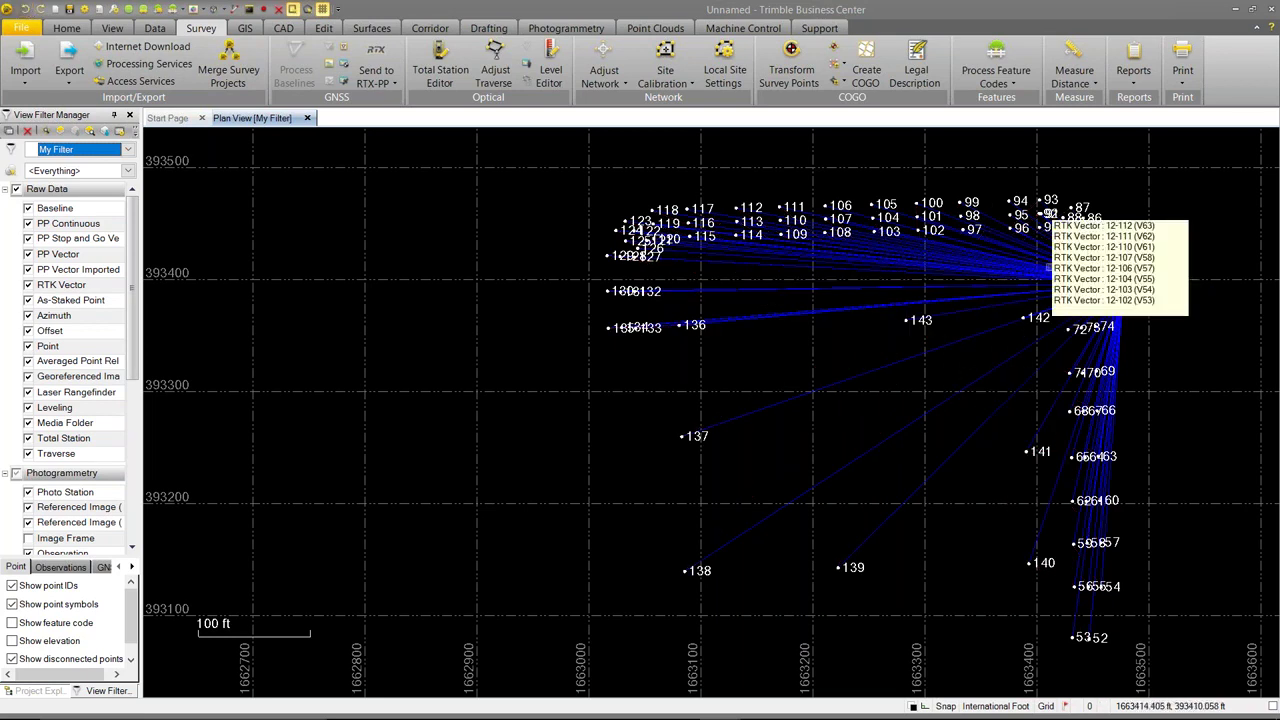
{"action": "scroll", "coordinate": [851, 382], "scroll_direction": "down", "scroll_amount": 2}
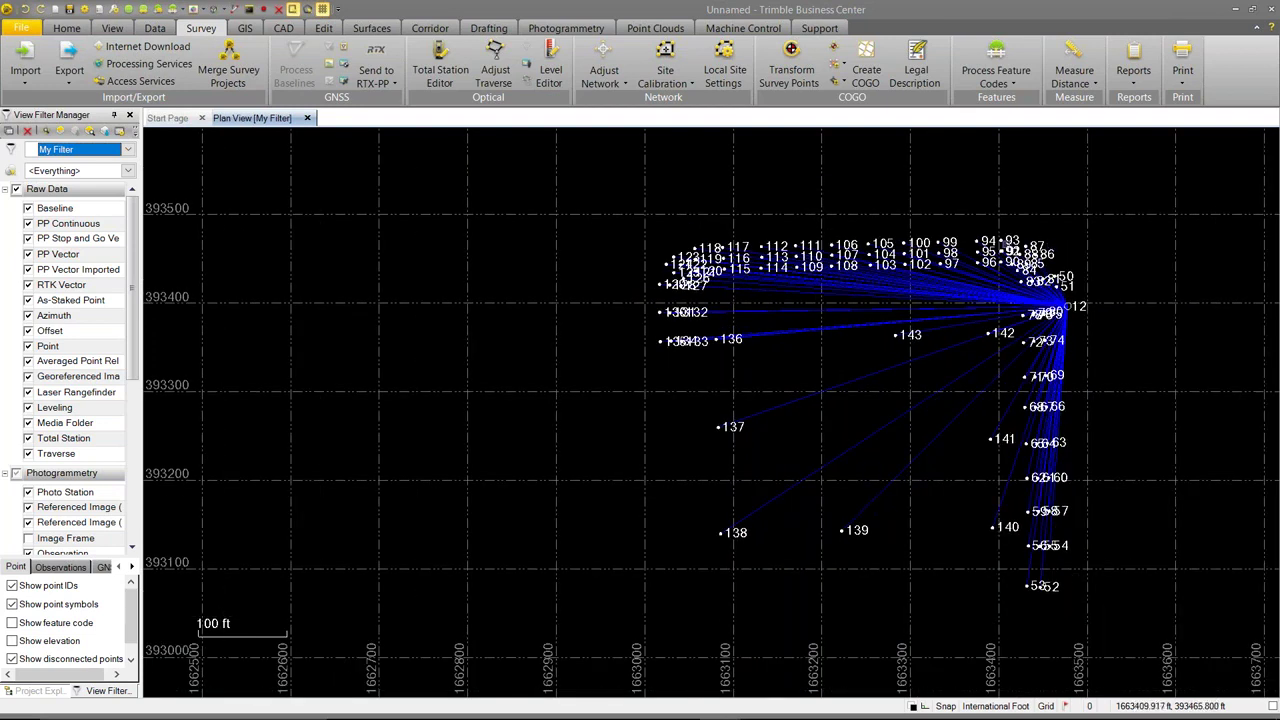
{"action": "scroll", "coordinate": [1036, 237], "scroll_direction": "up", "scroll_amount": 1}
{"action": "scroll", "coordinate": [1036, 237], "scroll_direction": "up", "scroll_amount": 2}
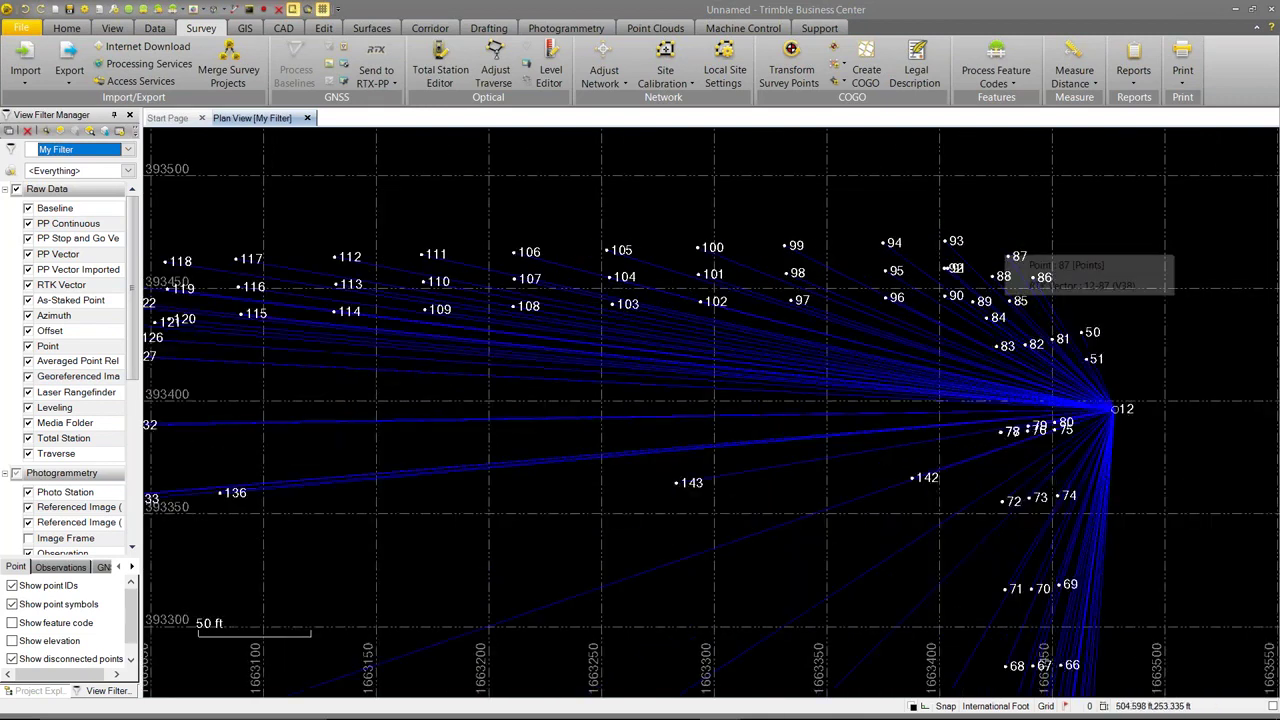
{"action": "middle_click_drag", "start_coordinate": [1014, 258], "coordinate": [1164, 181]}
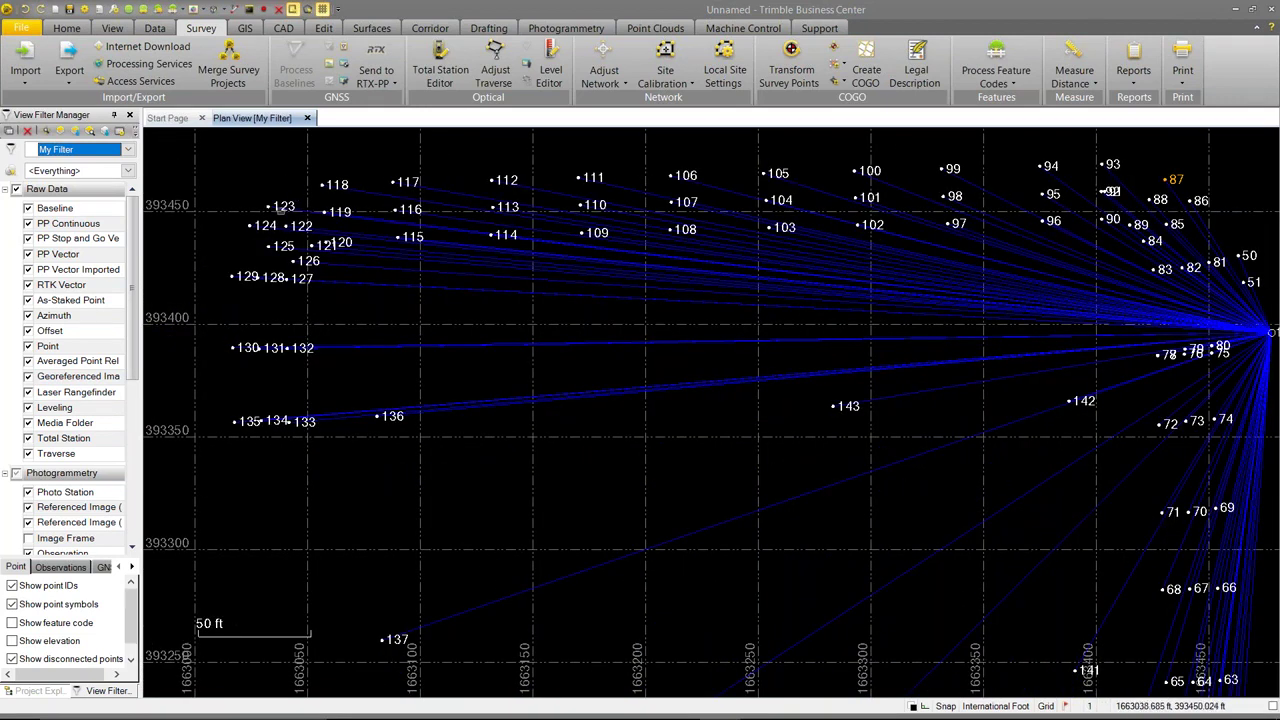
{"action": "left_click", "coordinate": [270, 206]}
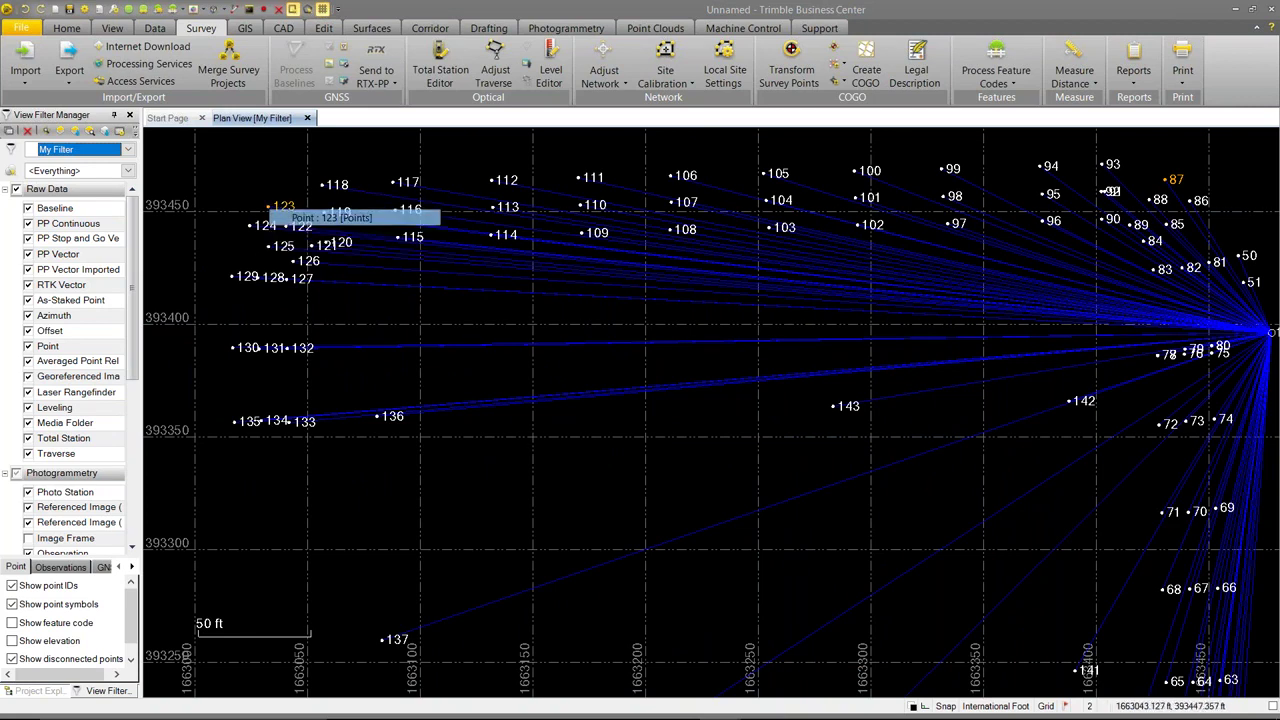
{"action": "scroll", "coordinate": [380, 329], "scroll_direction": "down", "scroll_amount": 1}
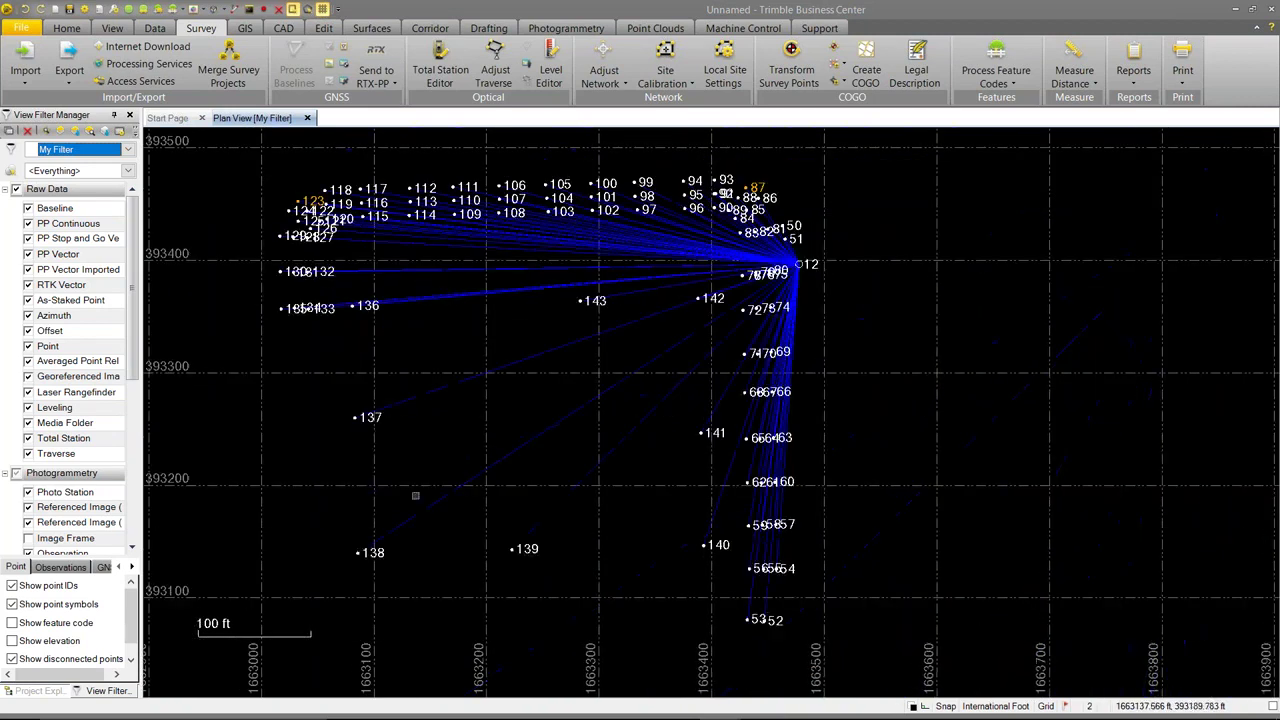
{"action": "left_click", "coordinate": [357, 551]}
{"action": "middle_click_drag", "start_coordinate": [900, 512], "coordinate": [860, 374]}
{"action": "scroll", "coordinate": [751, 463], "scroll_direction": "up", "scroll_amount": 1}
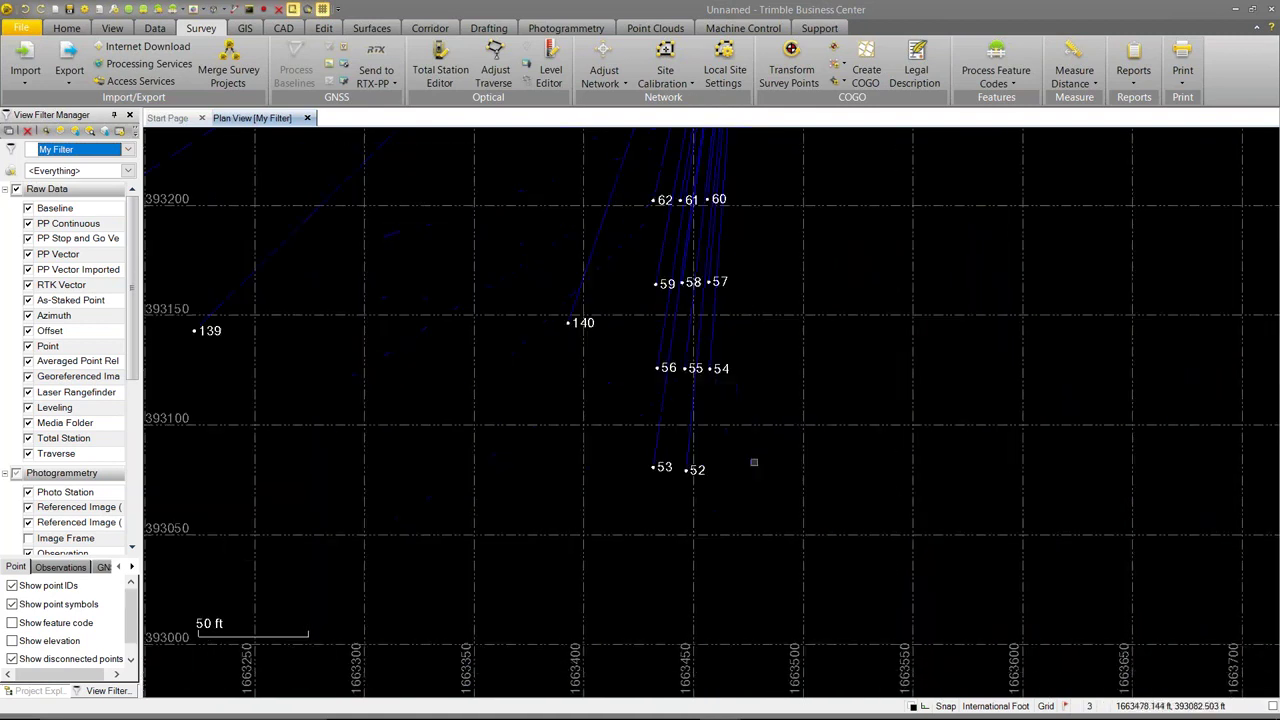
{"action": "scroll", "coordinate": [650, 485], "scroll_direction": "up", "scroll_amount": 2}
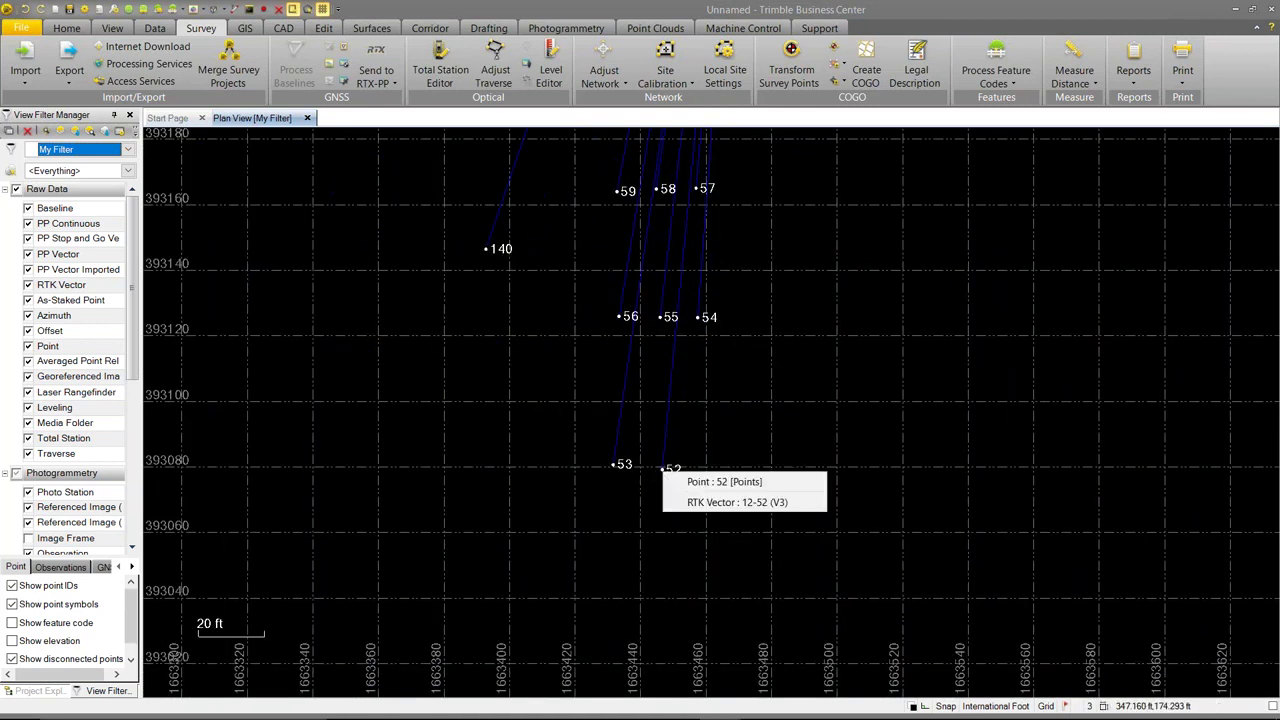
{"action": "left_click", "coordinate": [683, 481]}
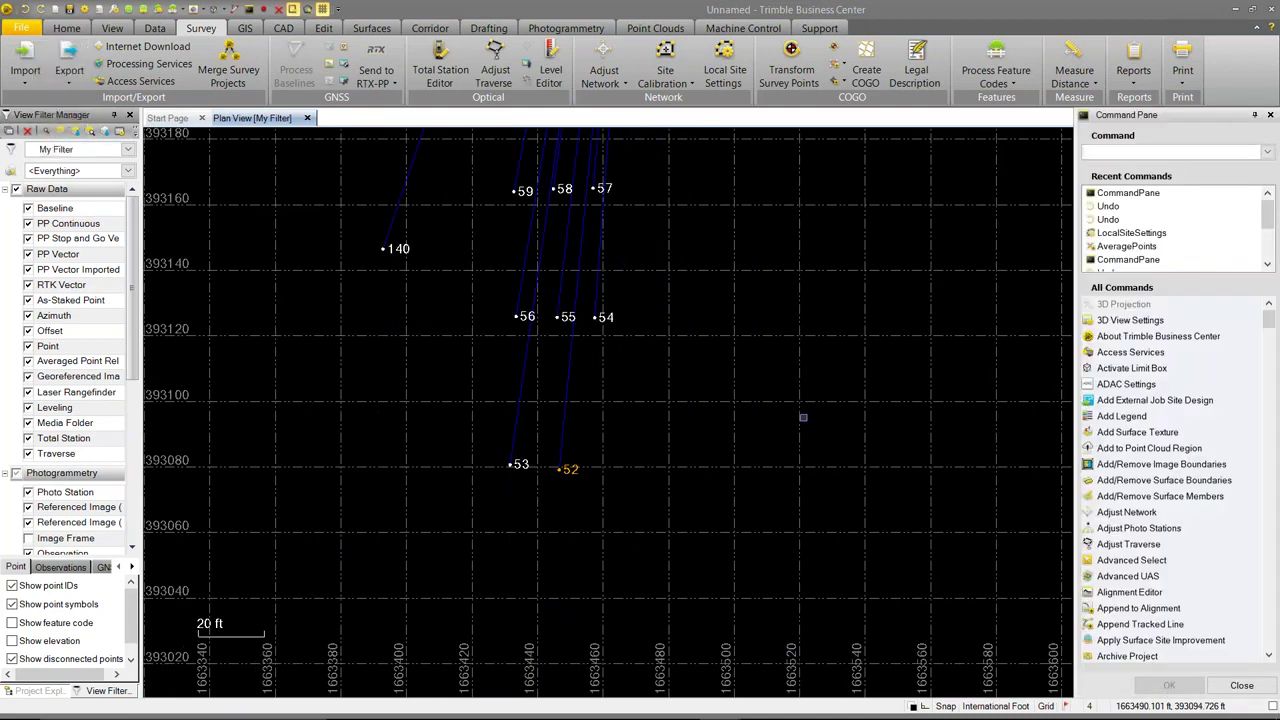
Average the four selected points into a new point with ID 10000 and feature code project location
{"action": "type", "text": "average"}
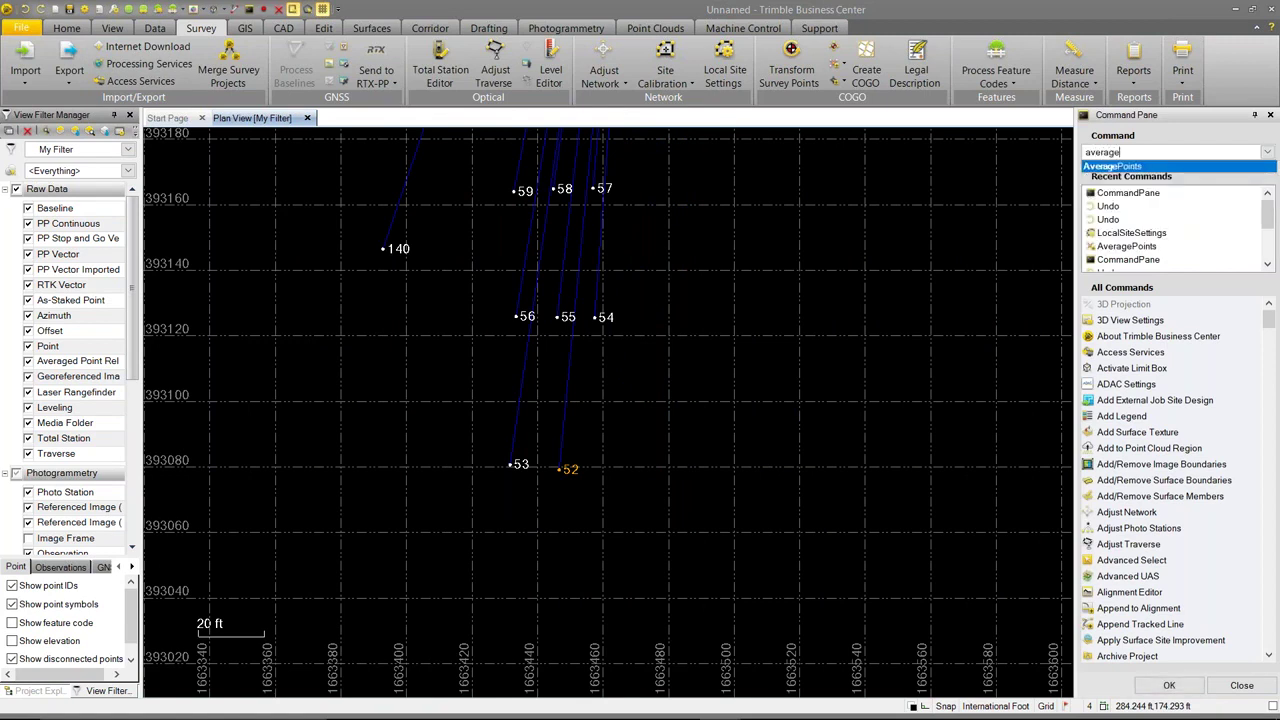
{"action": "left_click", "coordinate": [1165, 167]}
{"action": "key", "text": "Return"}
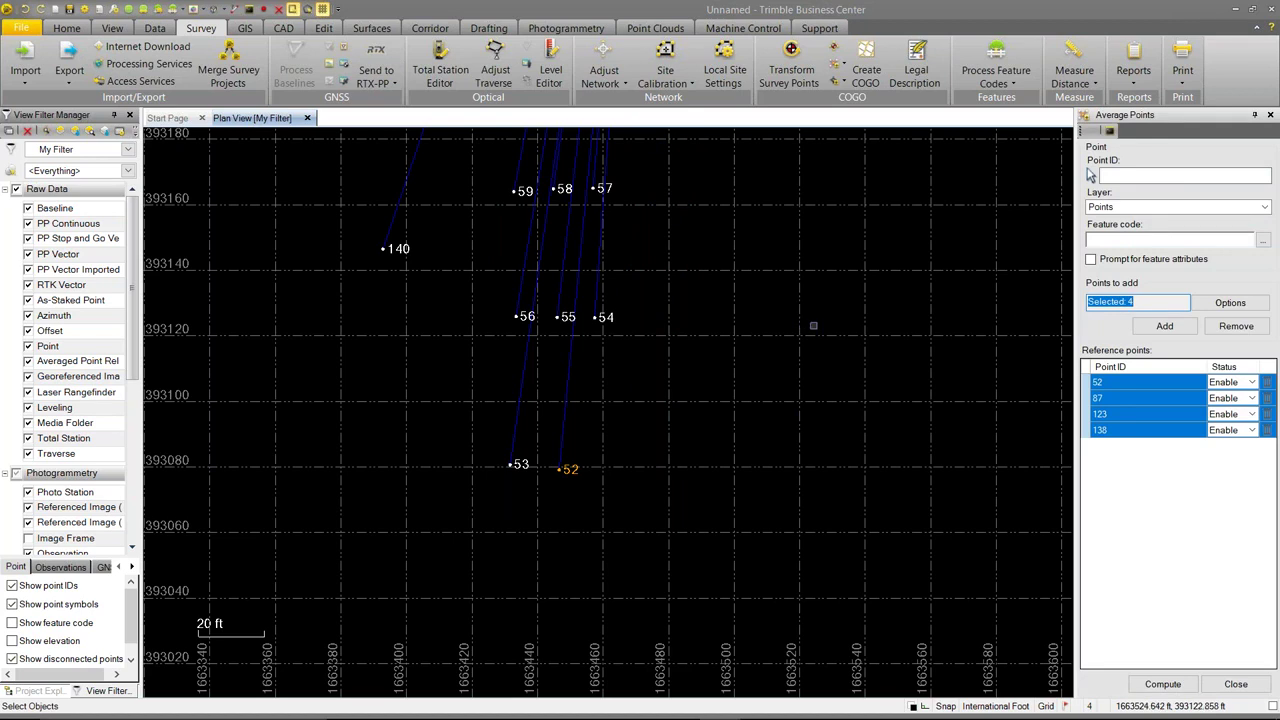
{"action": "left_click", "coordinate": [1133, 177]}
{"action": "type", "text": "10000"}
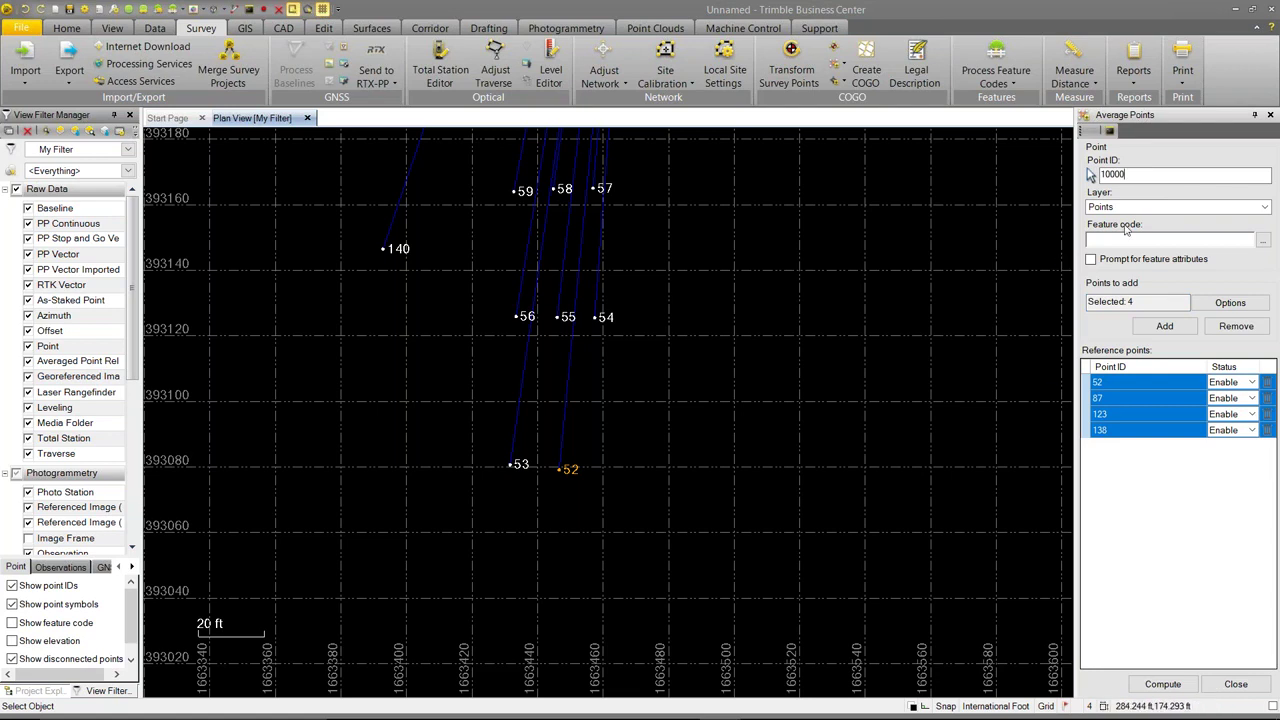
{"action": "type", "text": "project loac"}
{"action": "key", "text": "BackSpace"}
{"action": "type", "text": "ation"}
{"action": "left_click", "coordinate": [1160, 684]}
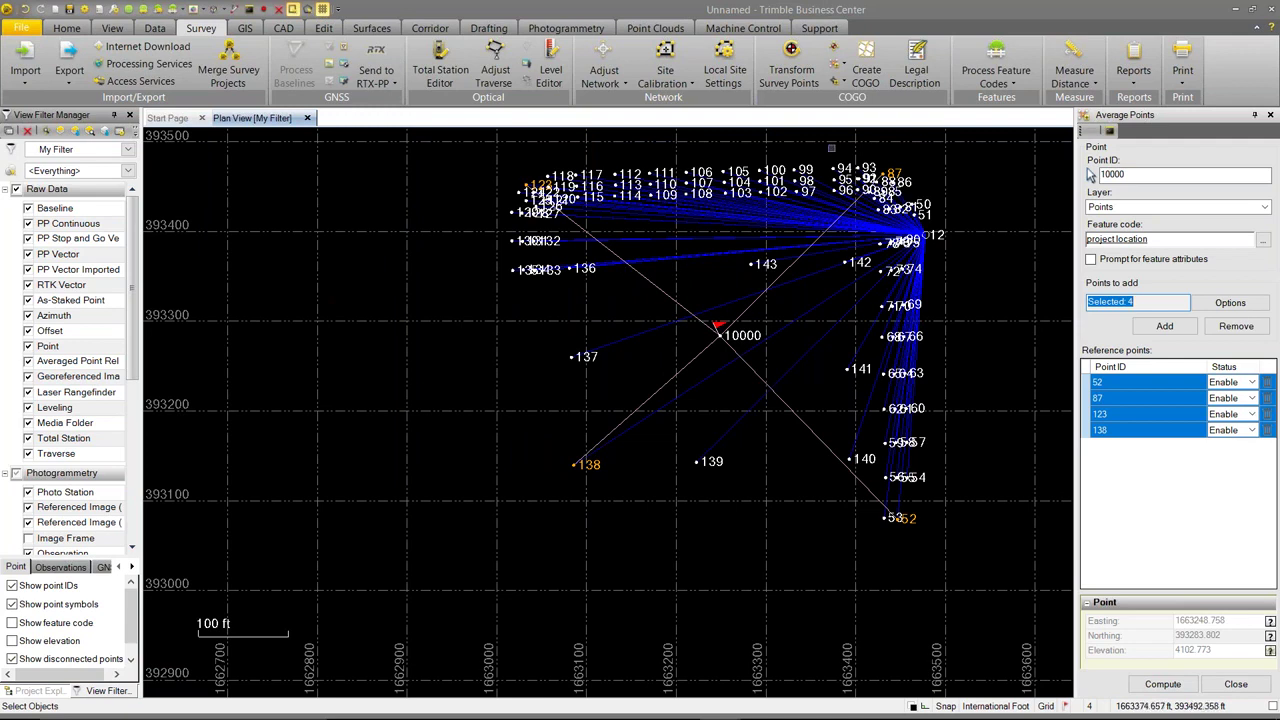
{"action": "left_click", "coordinate": [1270, 115]}
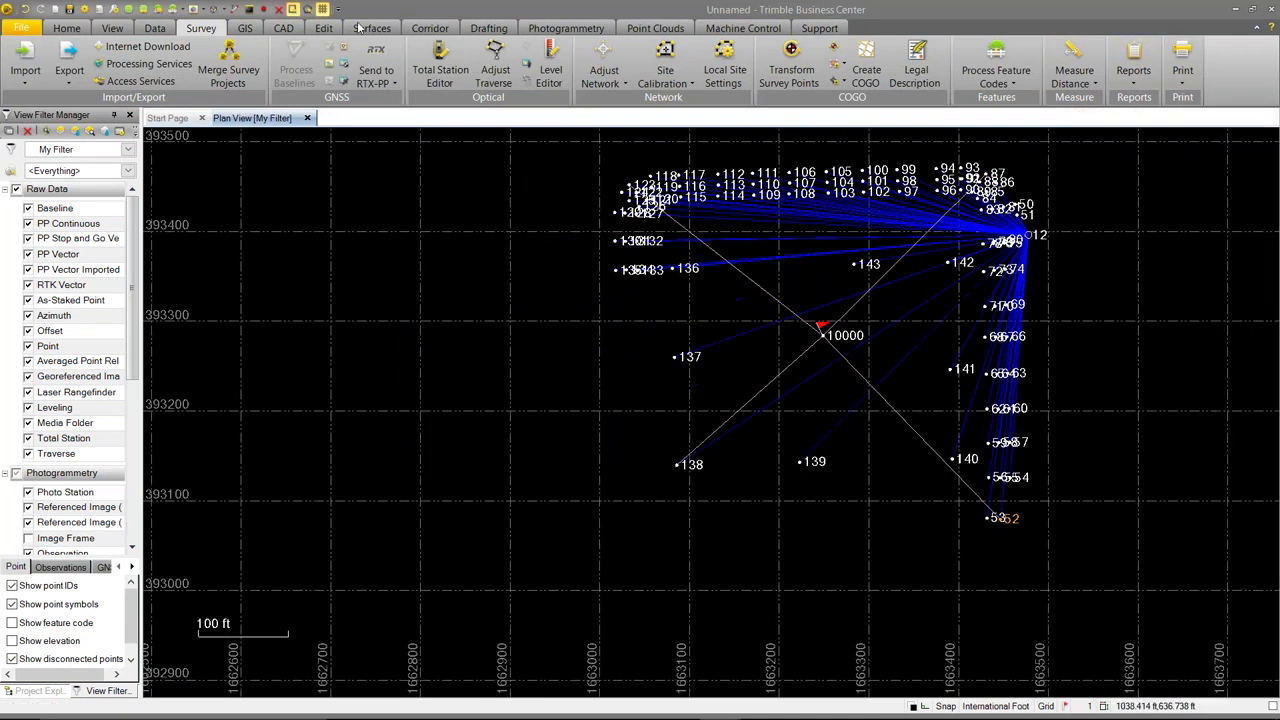
Set the project location in the local site settings to the new point 10000, including its elevation of 4102.773
{"action": "left_click", "coordinate": [722, 62]}
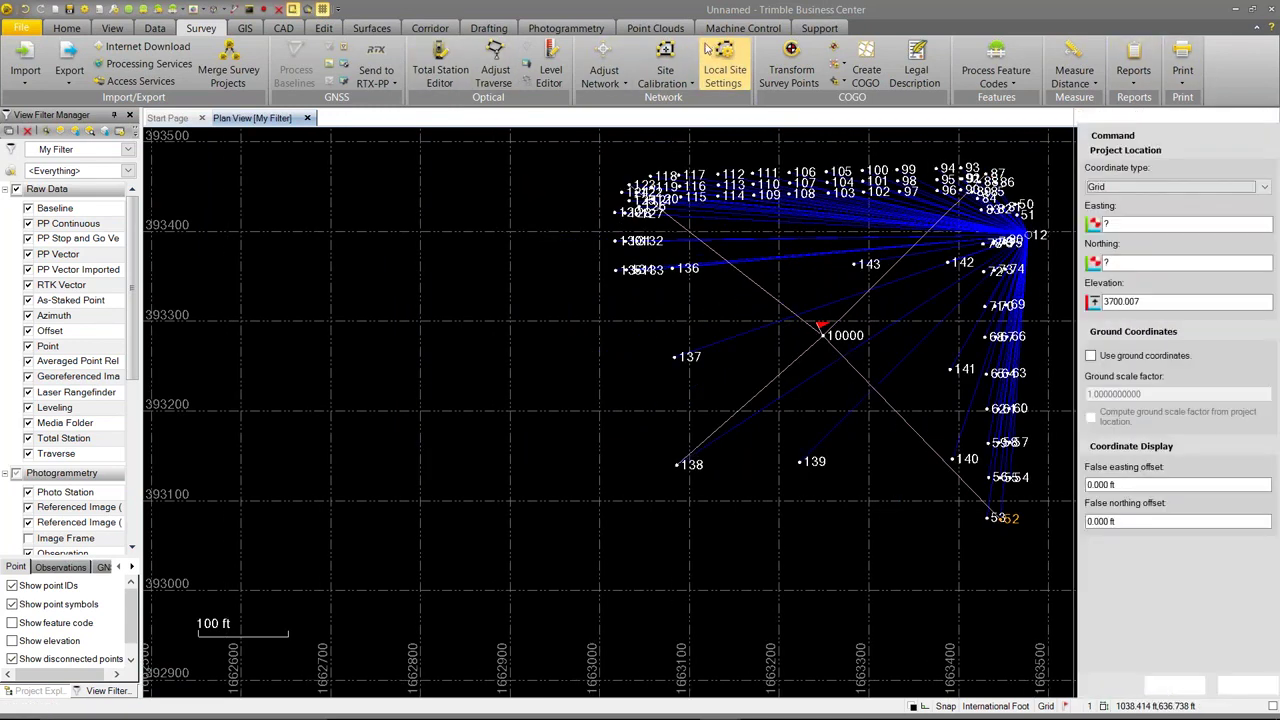
{"action": "left_click", "coordinate": [1150, 224]}
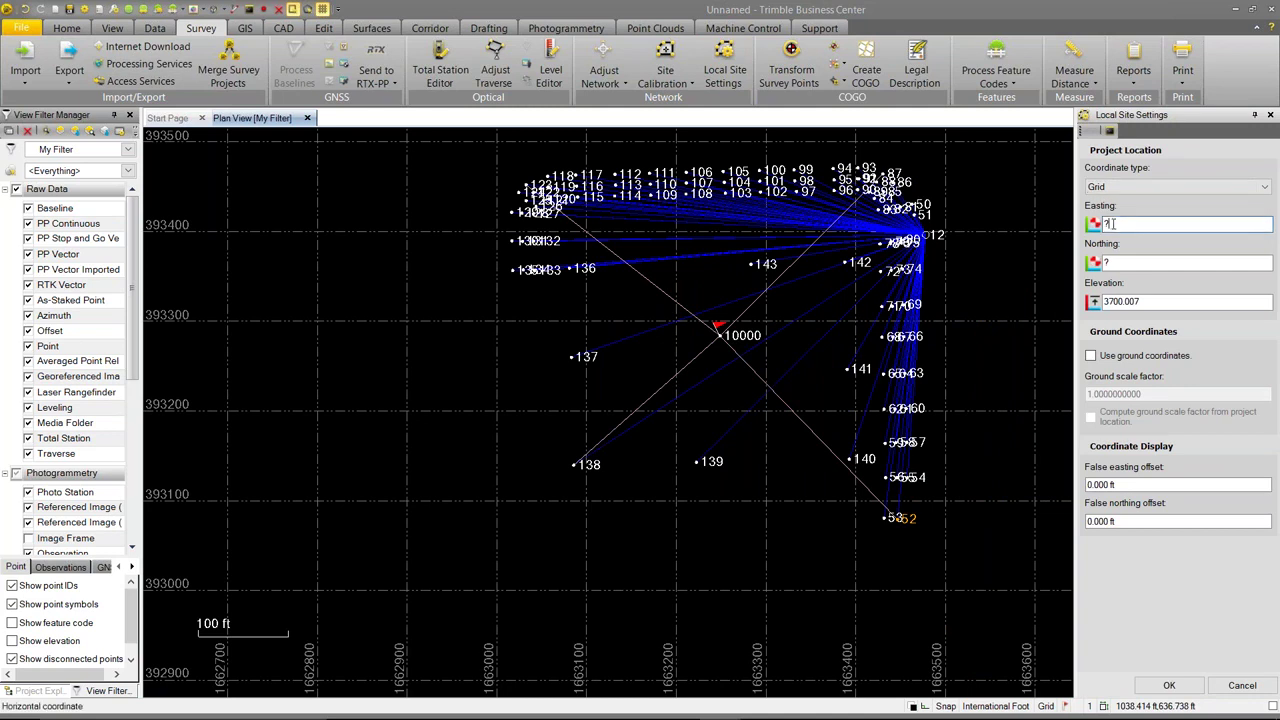
{"action": "left_click", "coordinate": [719, 336]}
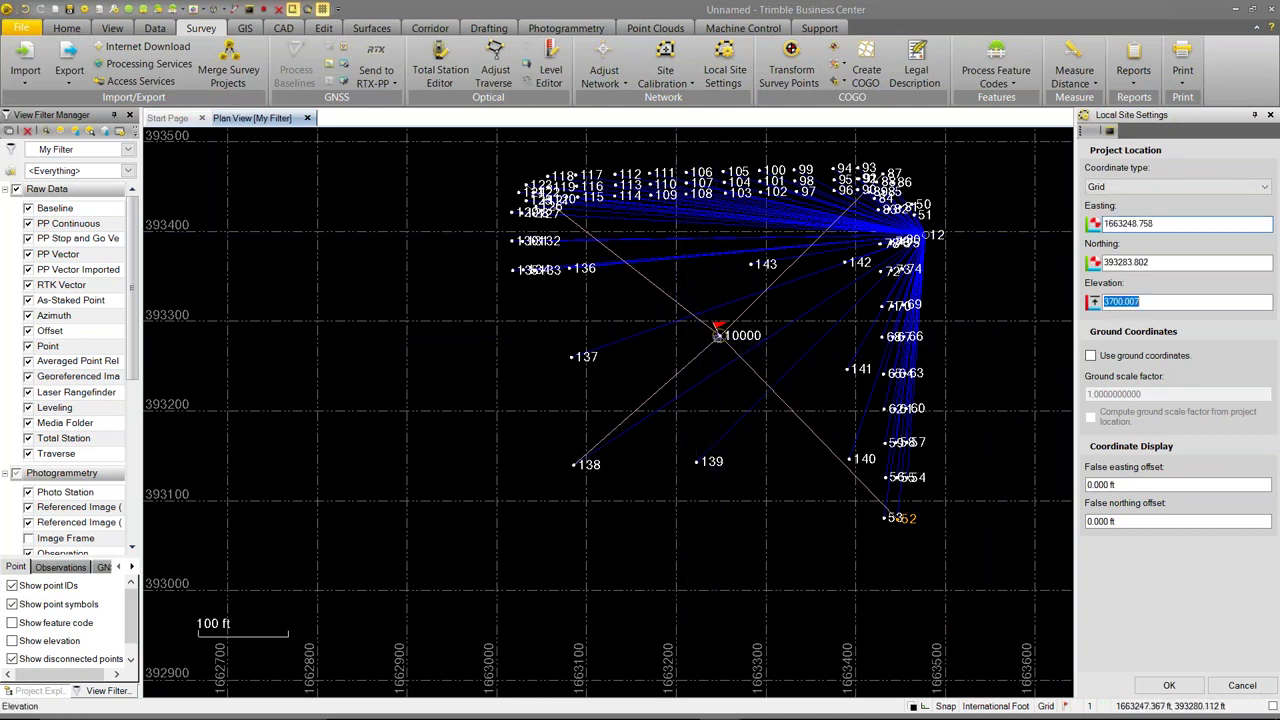
{"action": "left_click", "coordinate": [719, 336]}
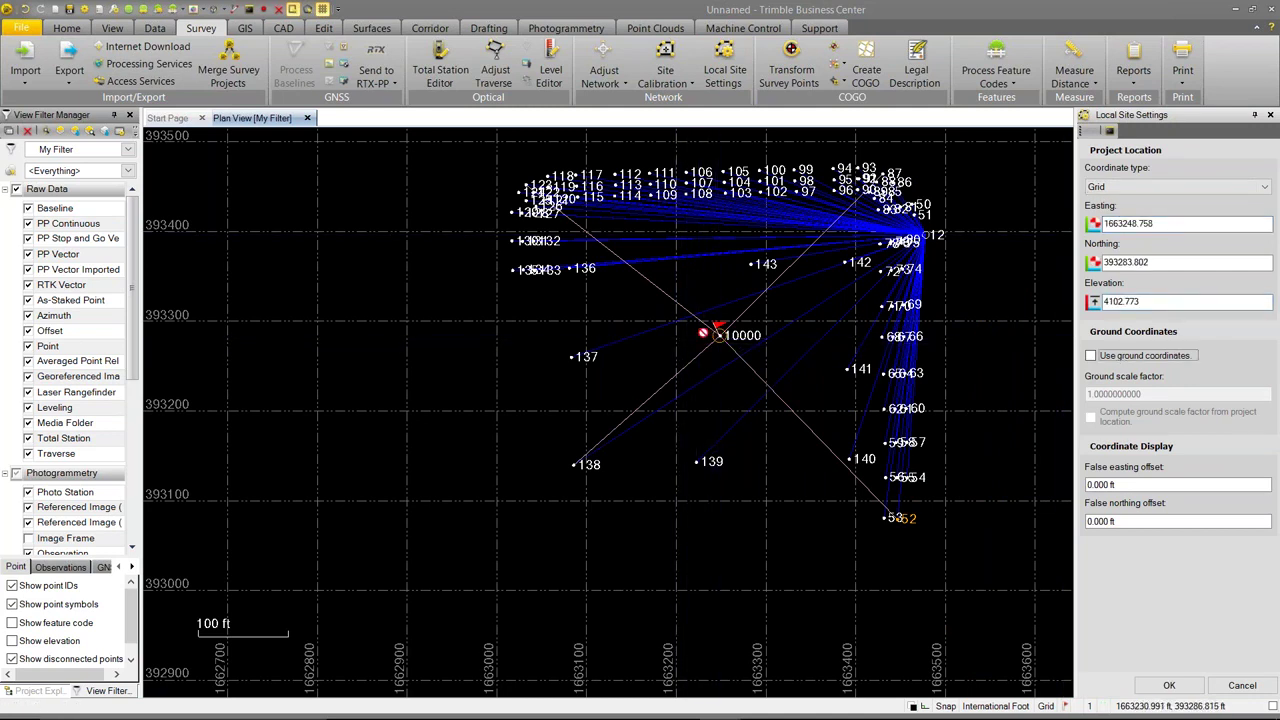
Enable ground coordinates with the ground scale factor computed from this project location, and apply the local site settings
{"action": "left_click", "coordinate": [1090, 357]}
{"action": "left_click", "coordinate": [1090, 418]}
{"action": "left_click", "coordinate": [1169, 685]}
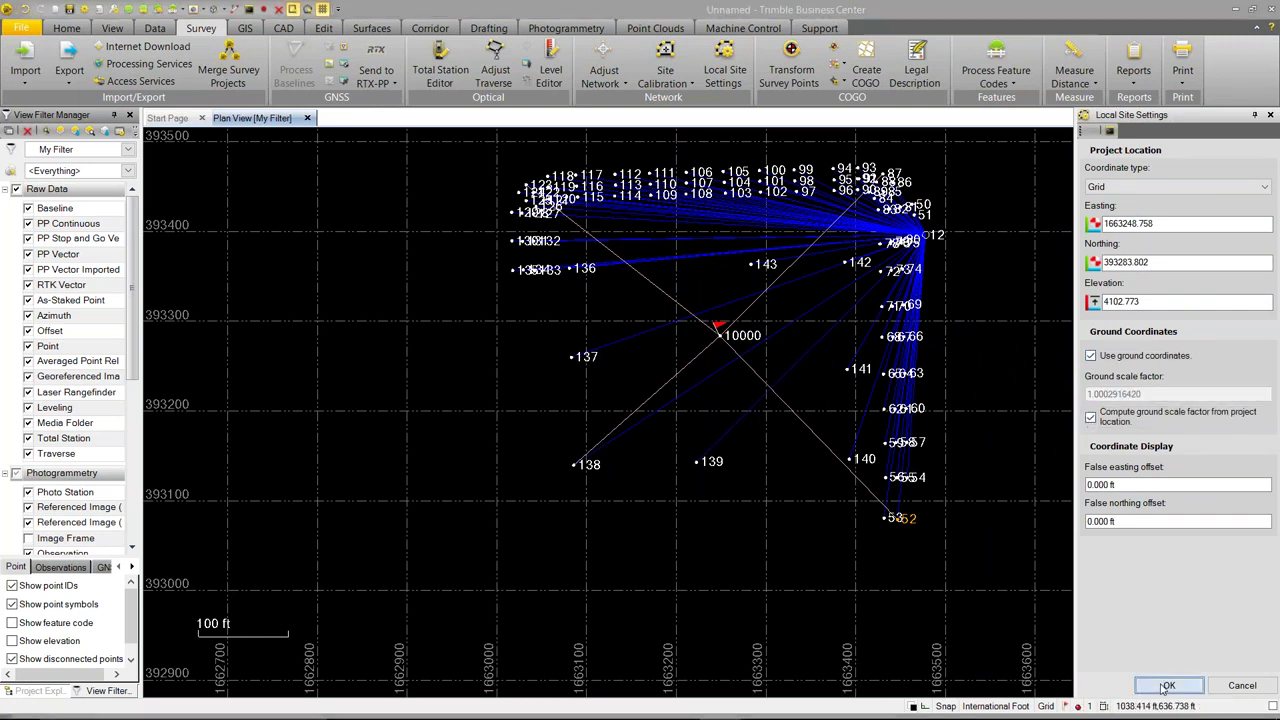
{"action": "scroll", "coordinate": [1079, 603], "scroll_direction": "down", "scroll_amount": 4}
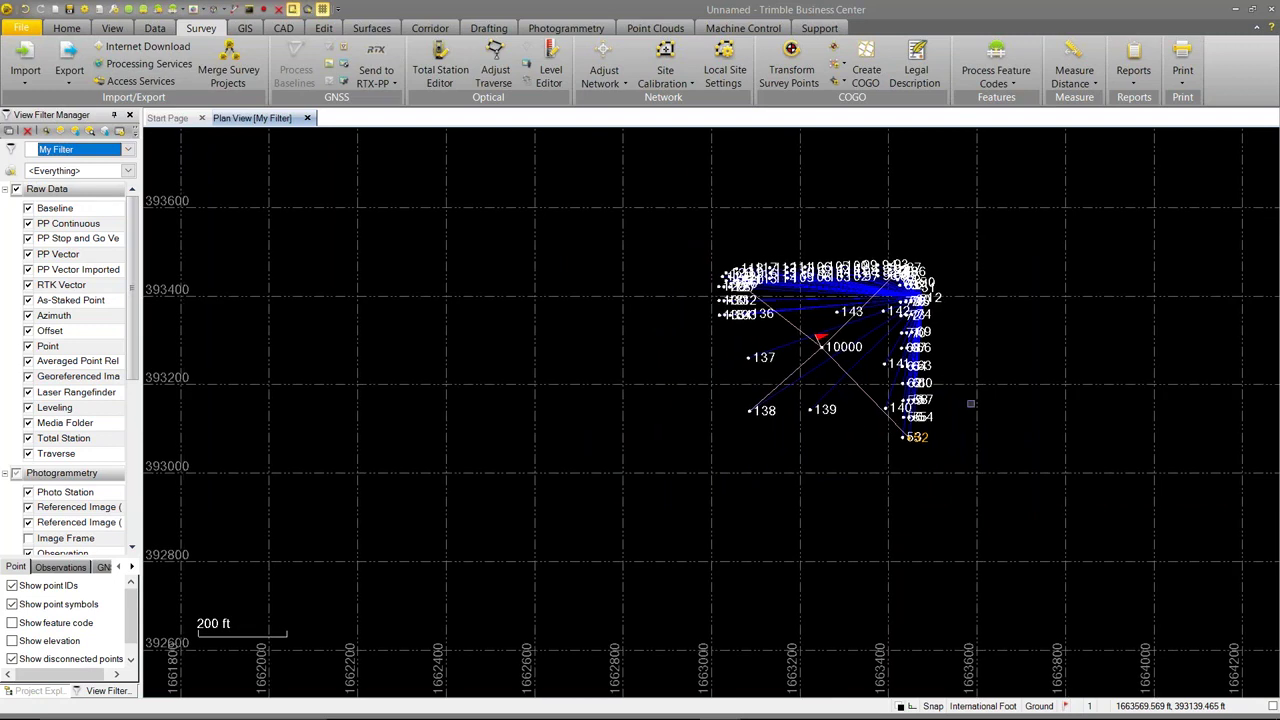
Switch to the running PowerPoint slide show and advance to the Next Steps slide
{"action": "mouse_move", "coordinate": [625, 712]}
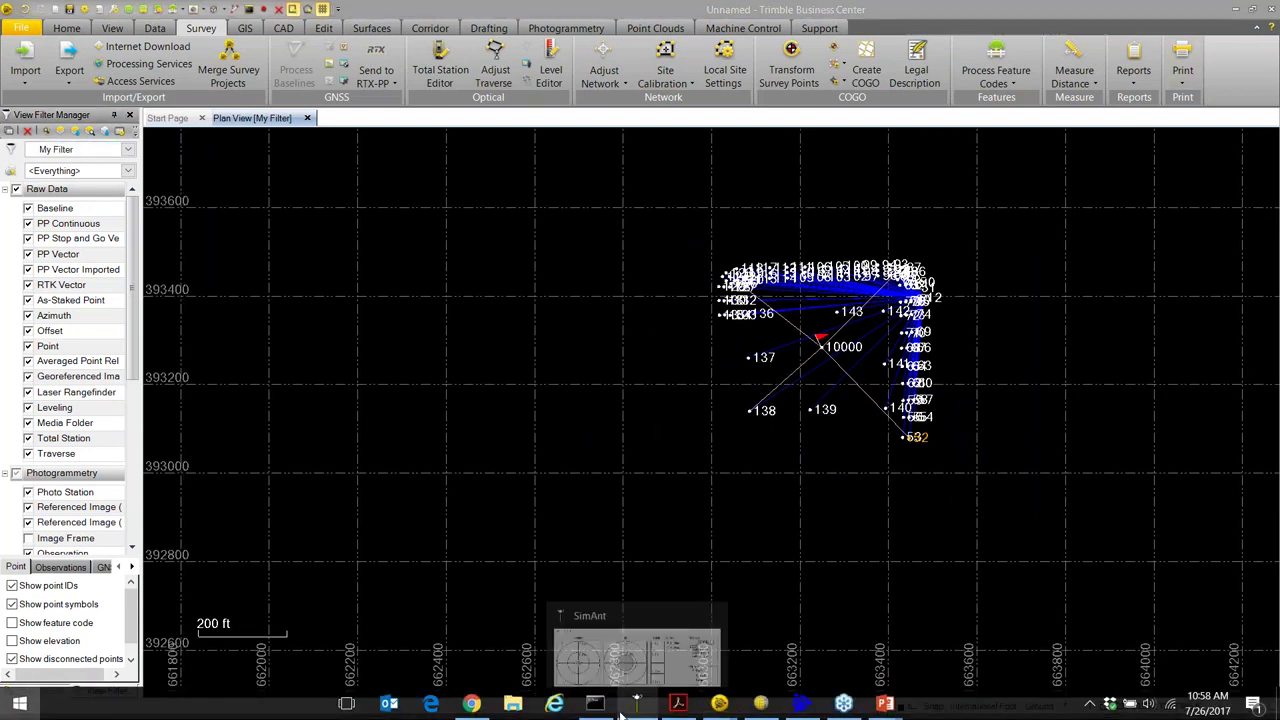
{"action": "key", "text": "super"}
{"action": "mouse_move", "coordinate": [880, 710]}
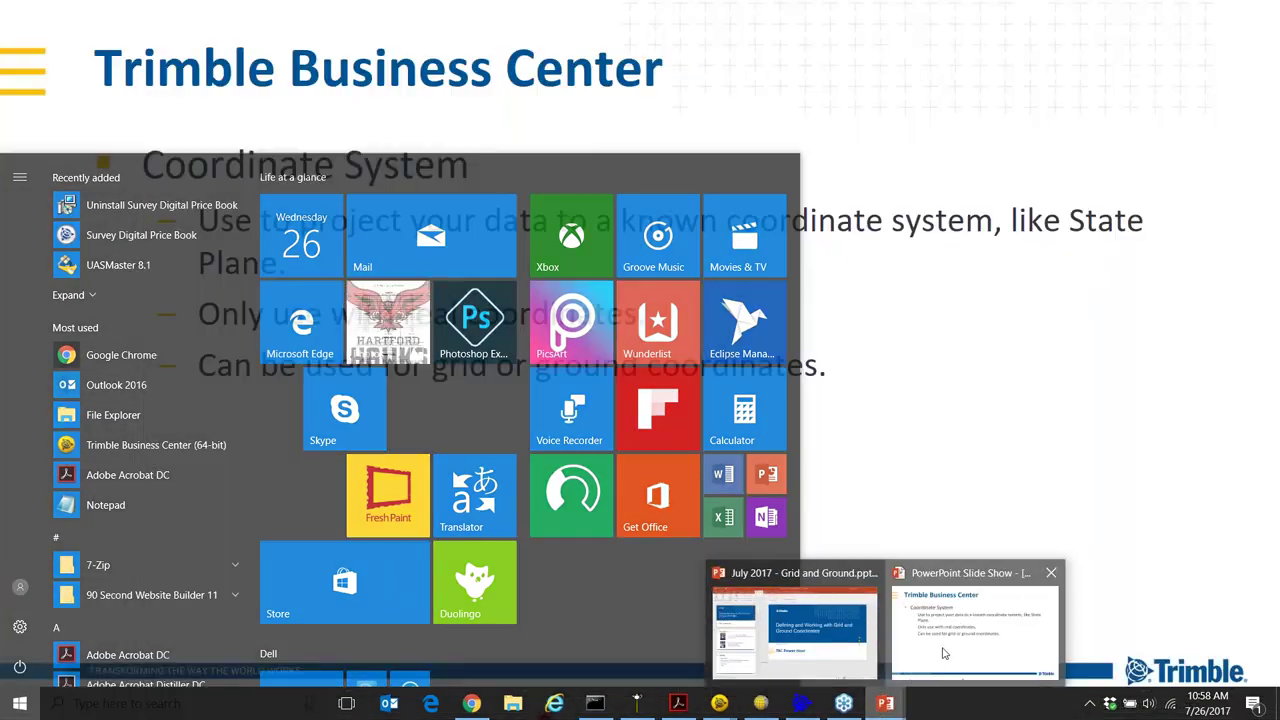
{"action": "left_click", "coordinate": [944, 653]}
{"action": "key", "text": "Right"}
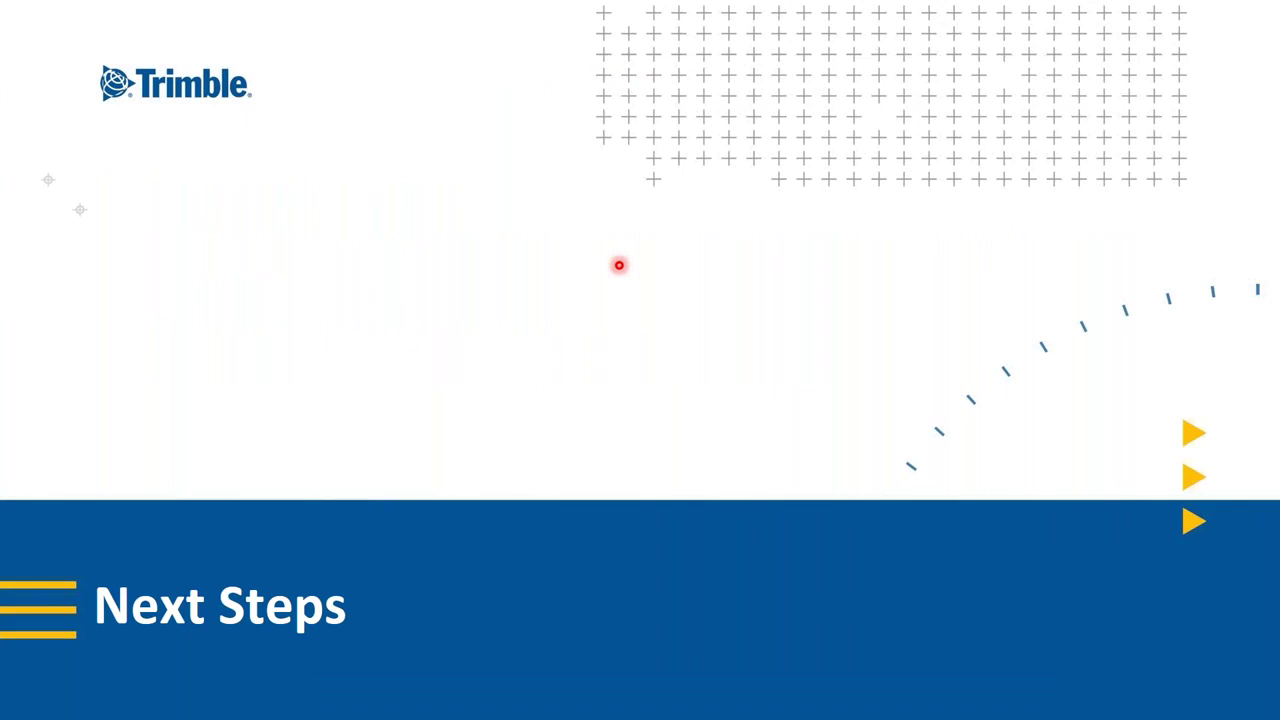